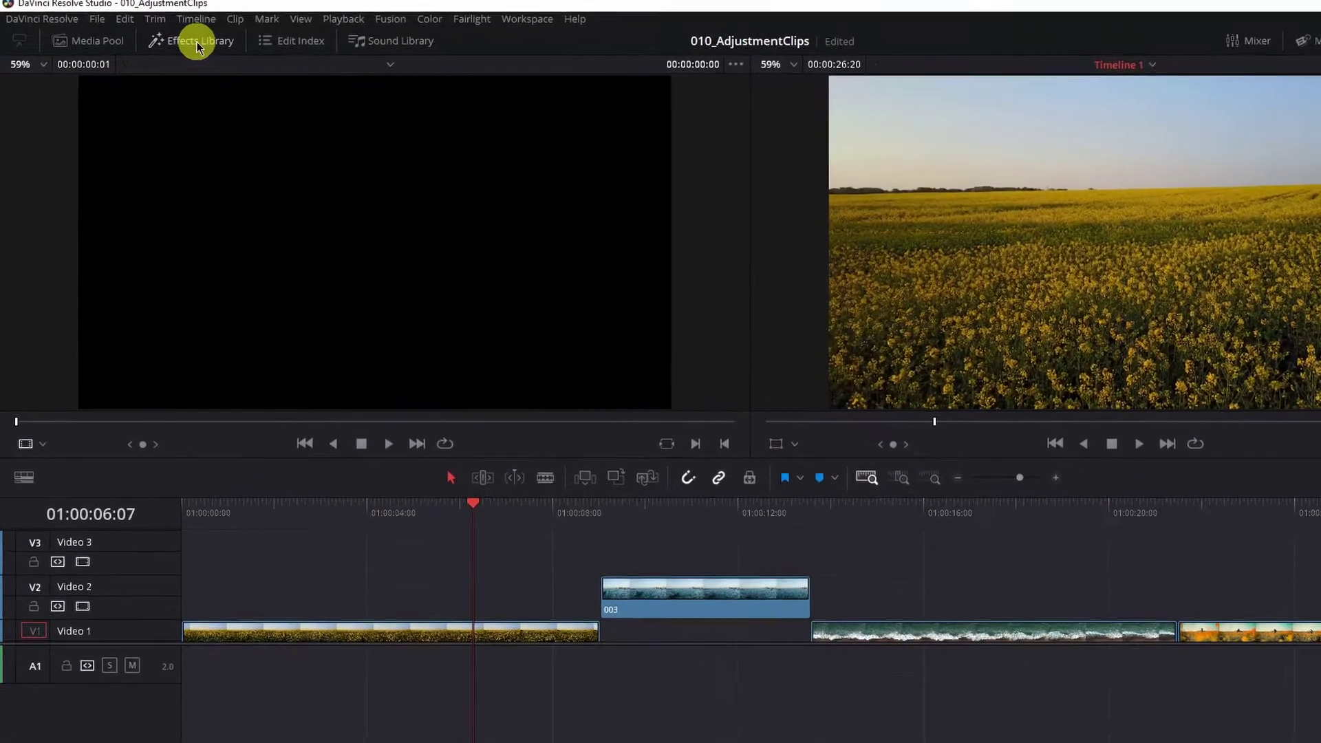
Drag an Adjustment Clip from Toolbox > Effects onto track V2 just before clip 003.
{"action": "left_click", "coordinate": [196, 44]}
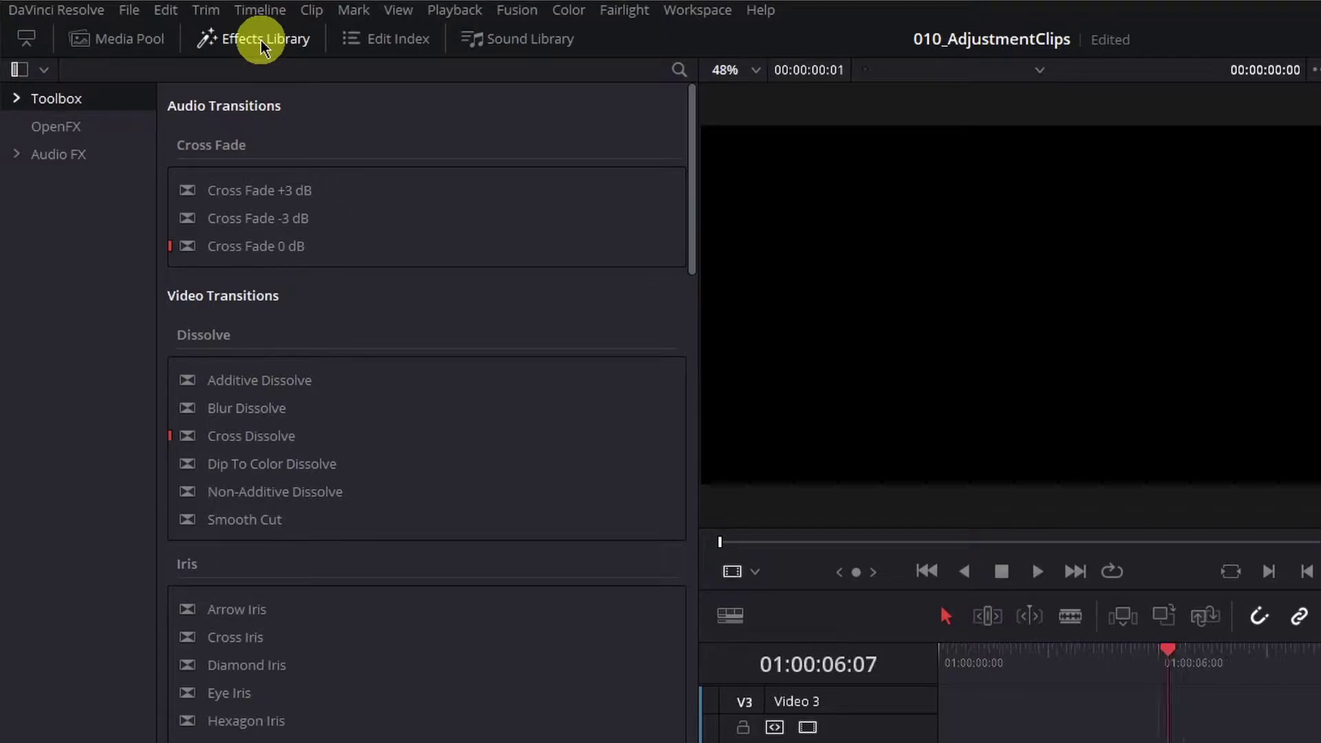
{"action": "left_click", "coordinate": [17, 101]}
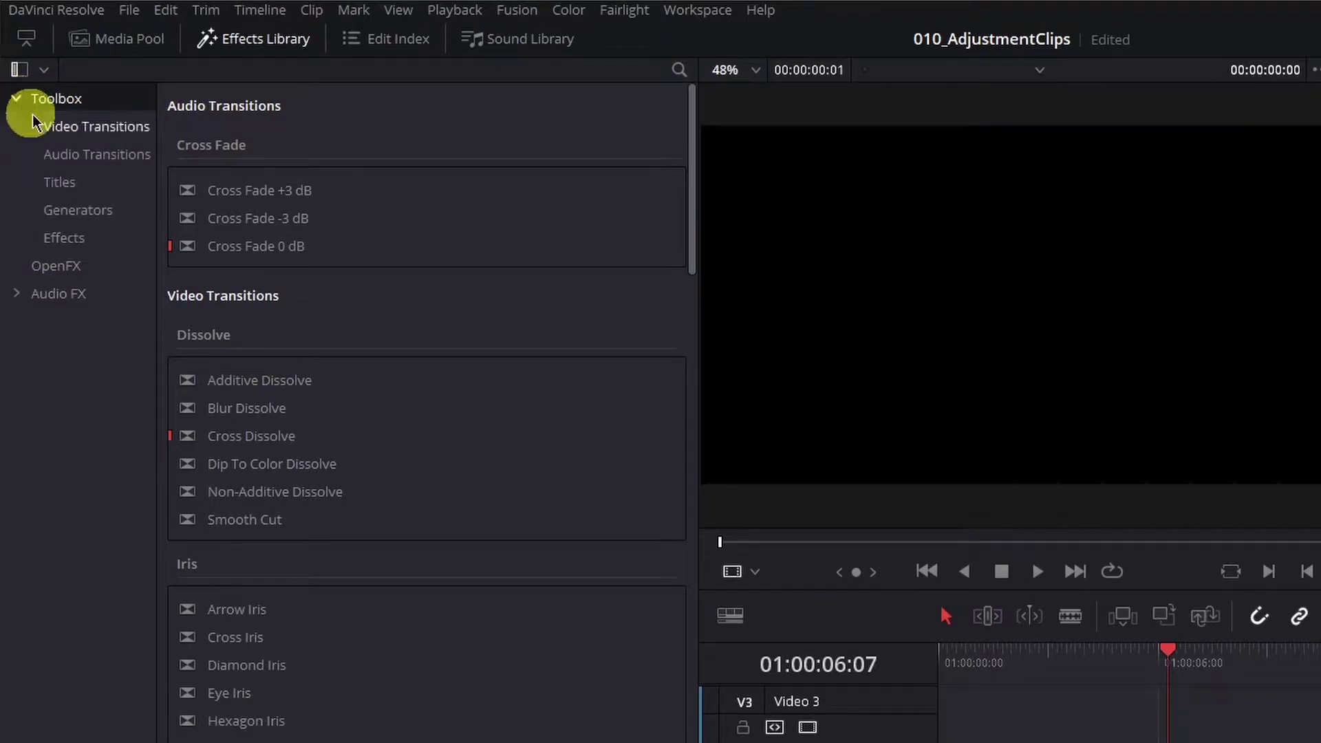
{"action": "left_click", "coordinate": [84, 240]}
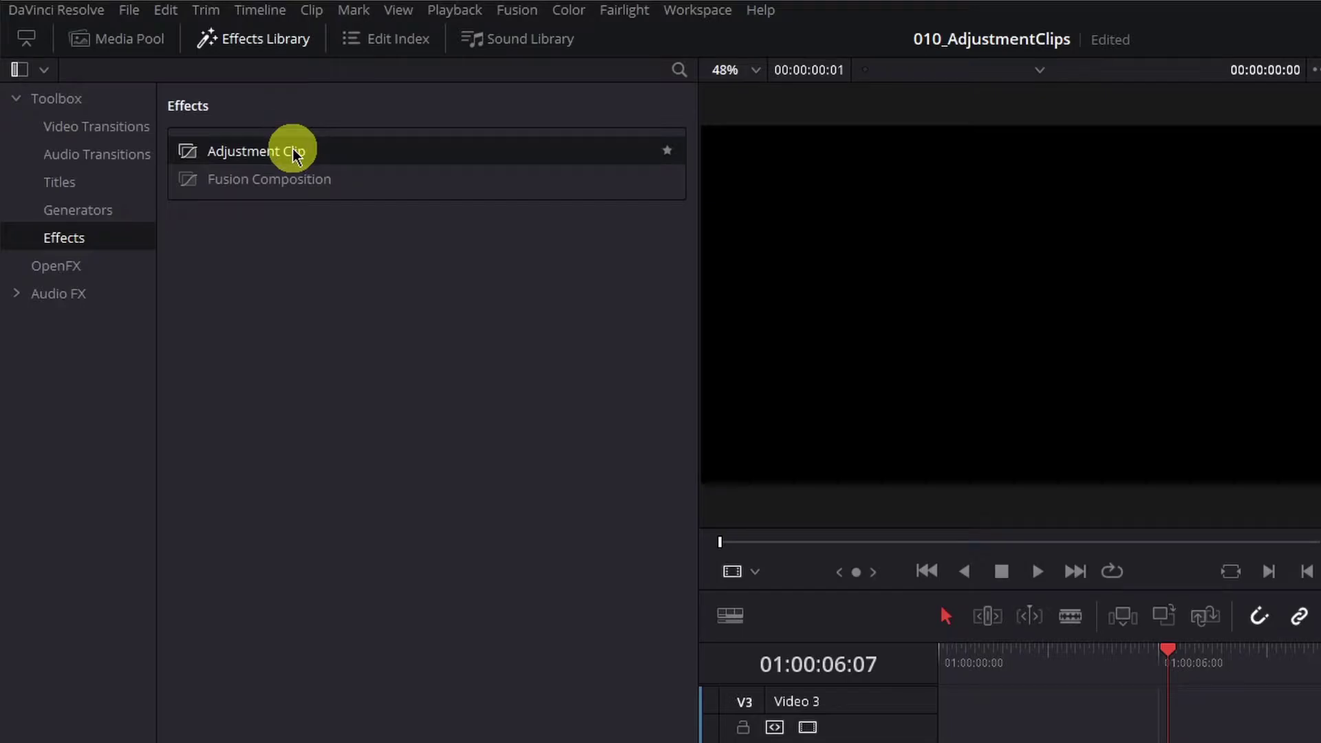
{"action": "left_click_drag", "start_coordinate": [295, 151], "coordinate": [1018, 740]}
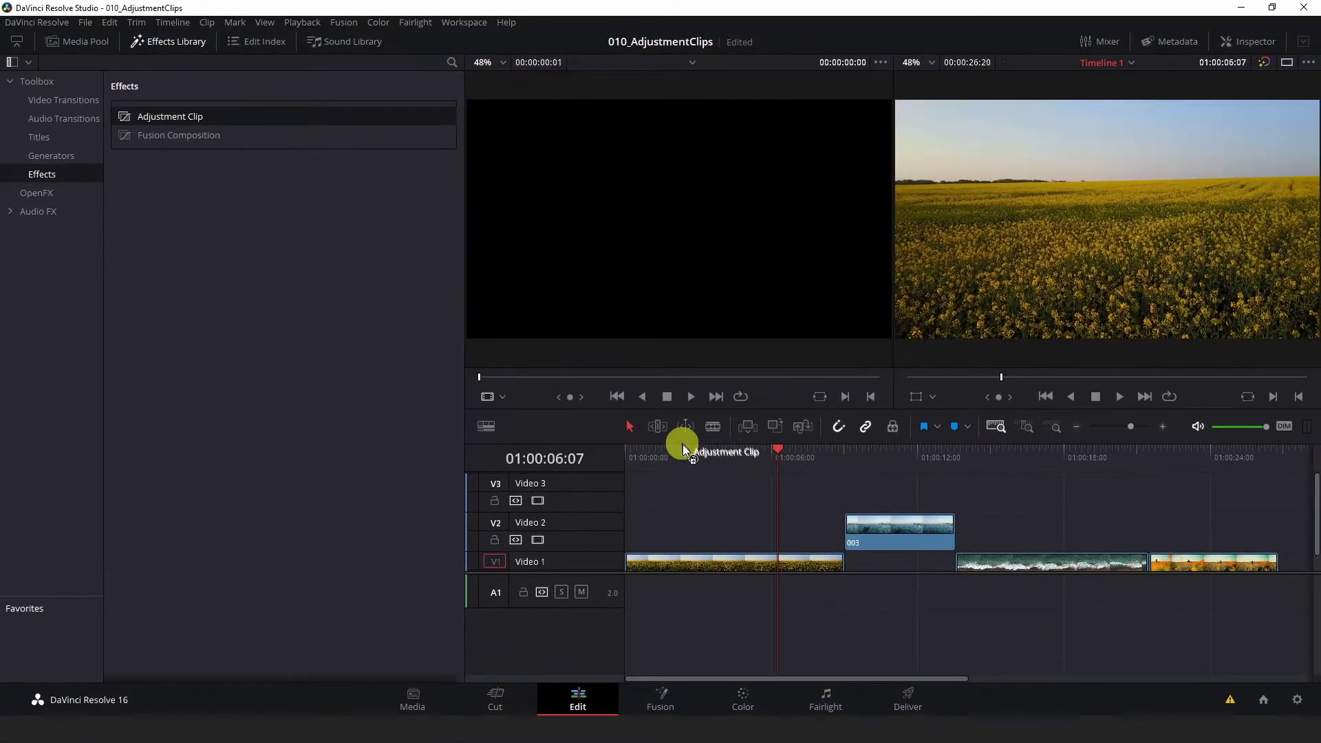
{"action": "mouse_move", "coordinate": [678, 509]}
{"action": "left_mouse_down"}
{"action": "mouse_move", "coordinate": [667, 525]}
{"action": "mouse_move", "coordinate": [697, 524]}
{"action": "left_mouse_up"}
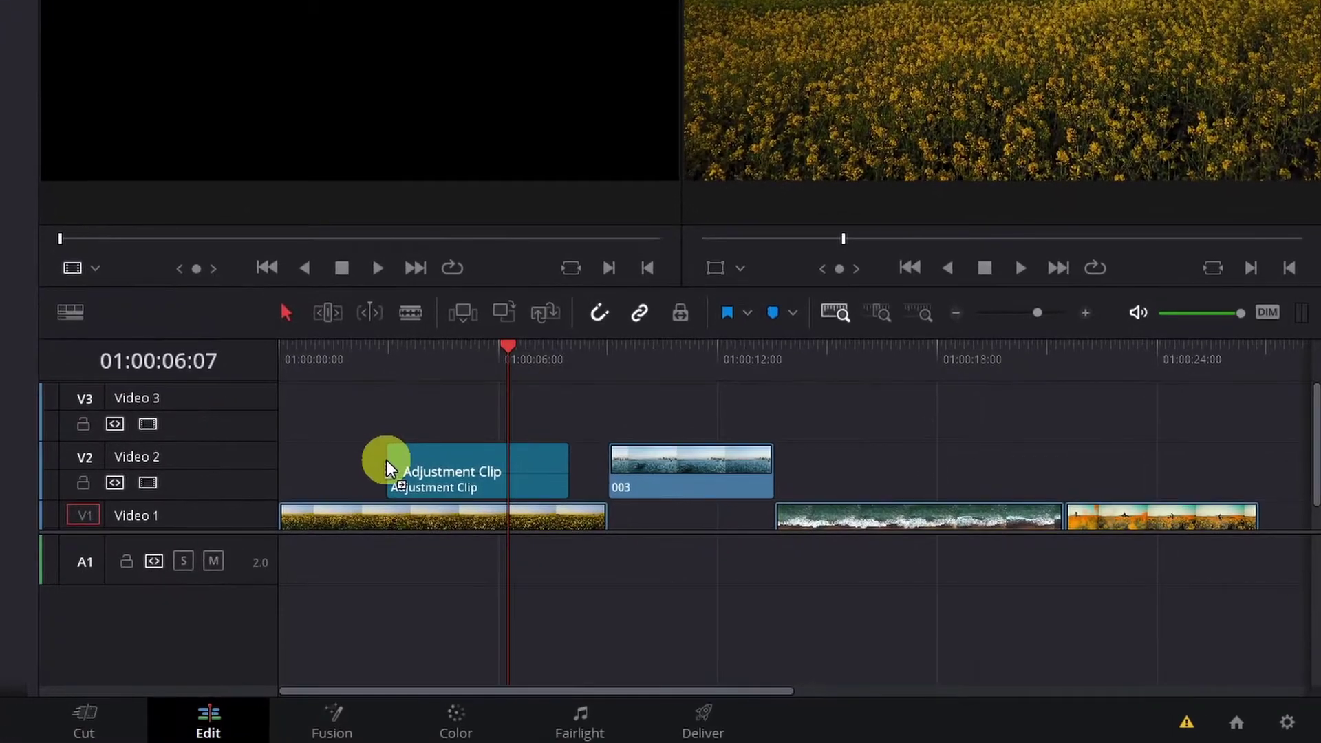
{"action": "left_click_drag", "start_coordinate": [386, 460], "coordinate": [382, 463]}
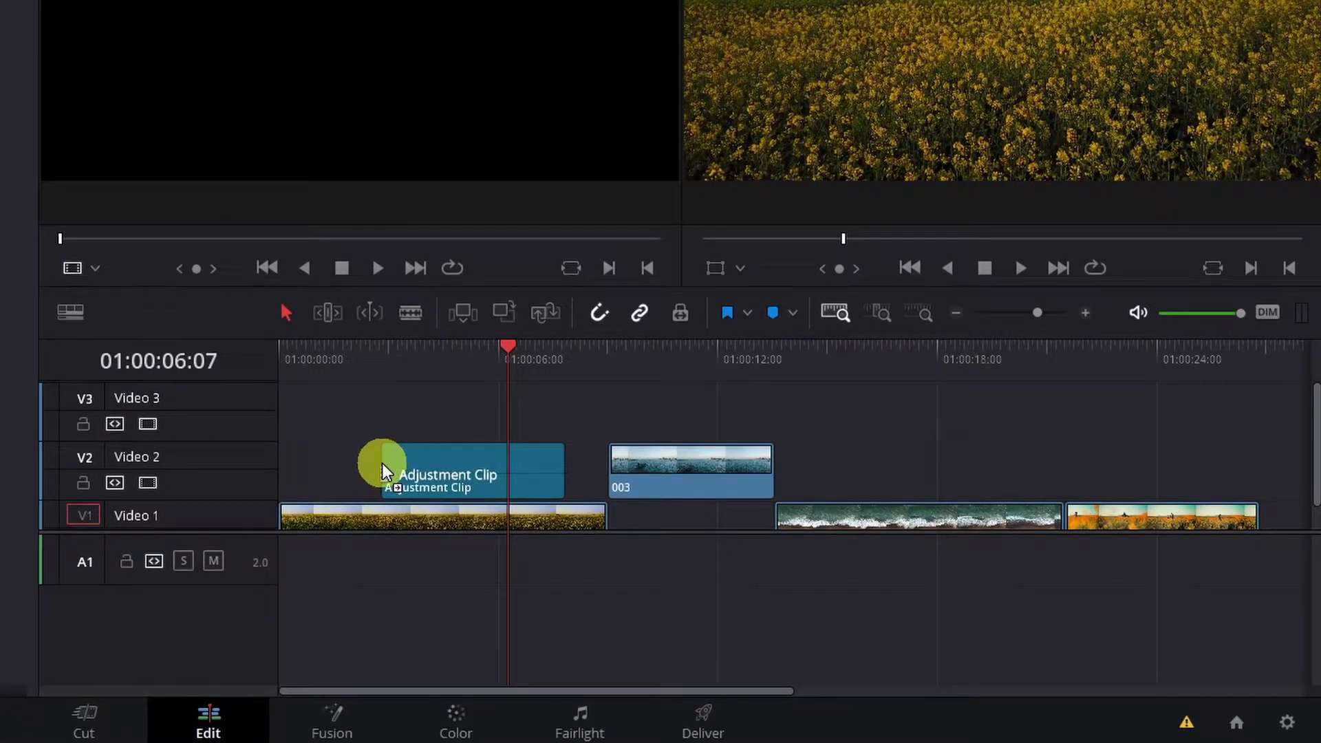
{"action": "left_click_drag", "start_coordinate": [382, 464], "coordinate": [381, 463]}
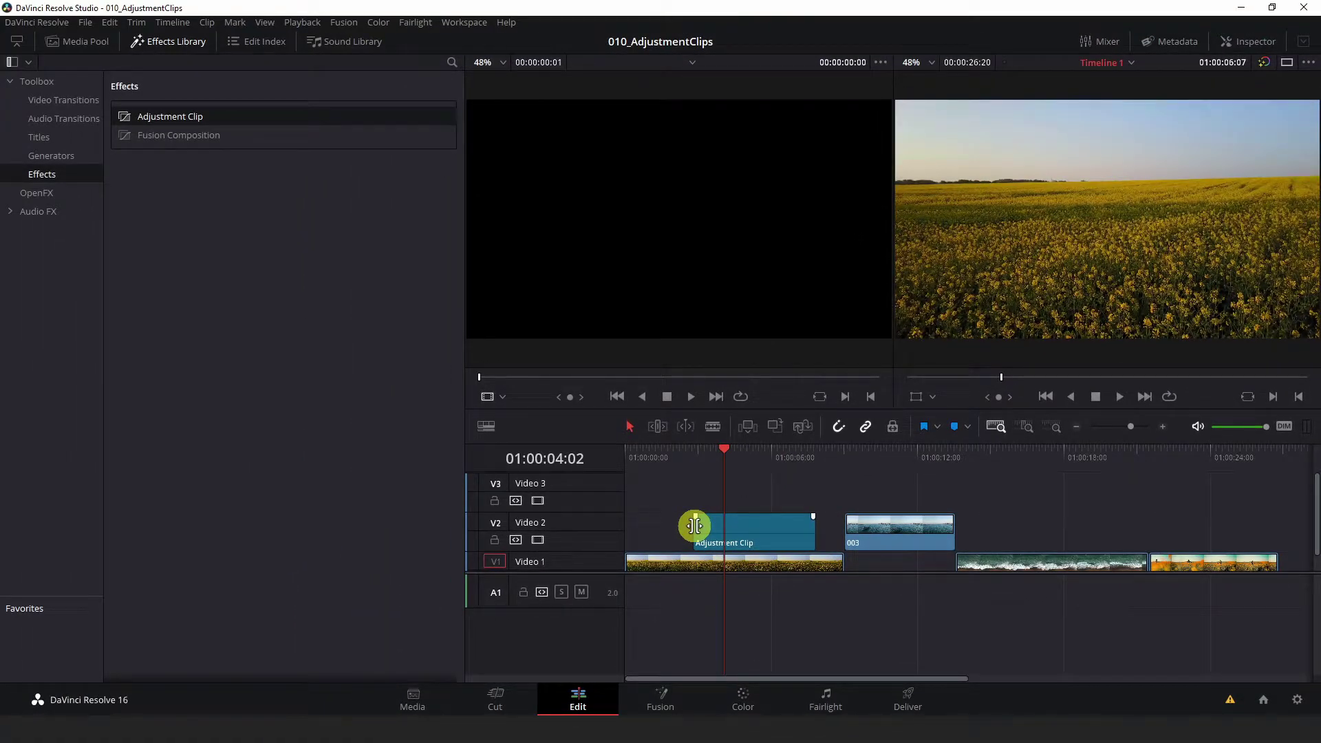
{"action": "left_click", "coordinate": [1250, 45]}
Set the Adjustment Clip's Transform zoom to 1.100 and rotation angle to 3.130.
{"action": "left_click", "coordinate": [771, 527]}
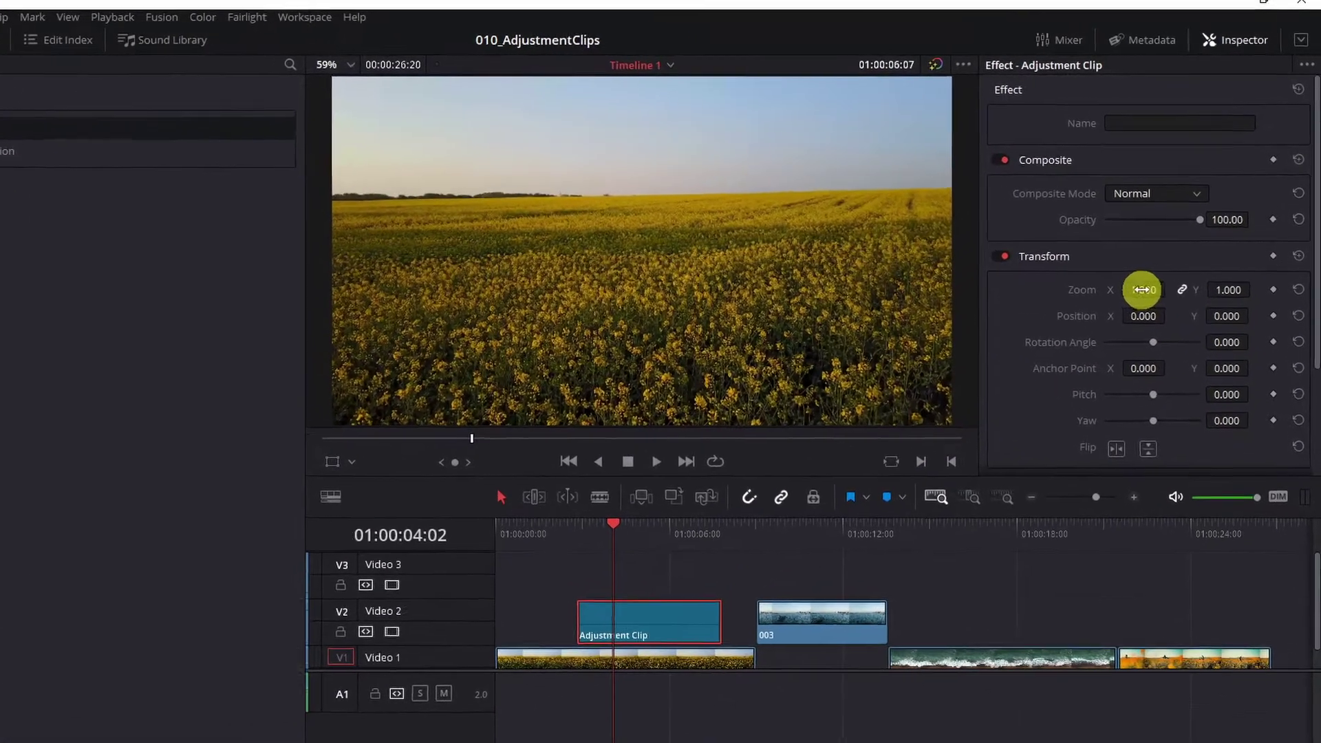
{"action": "left_click_drag", "start_coordinate": [1143, 290], "coordinate": [1144, 290]}
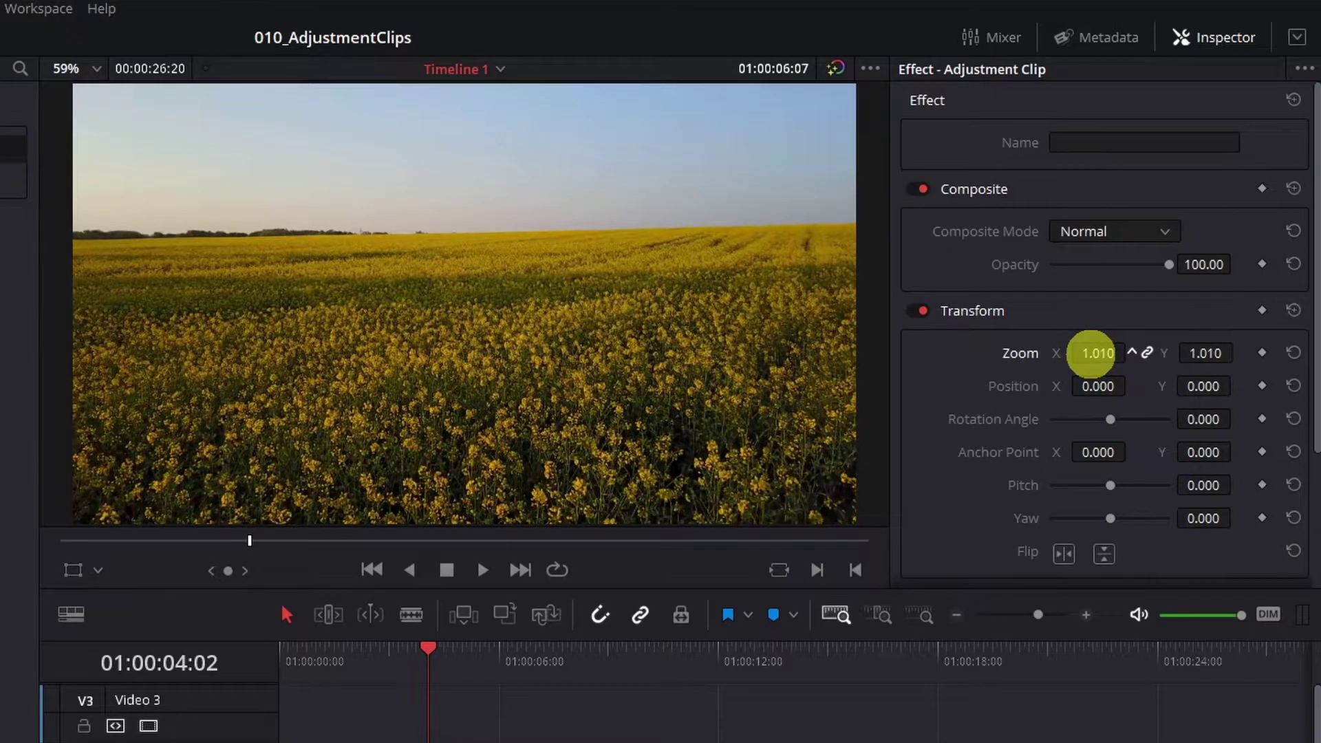
{"action": "left_click_drag", "start_coordinate": [1094, 353], "coordinate": [1096, 353]}
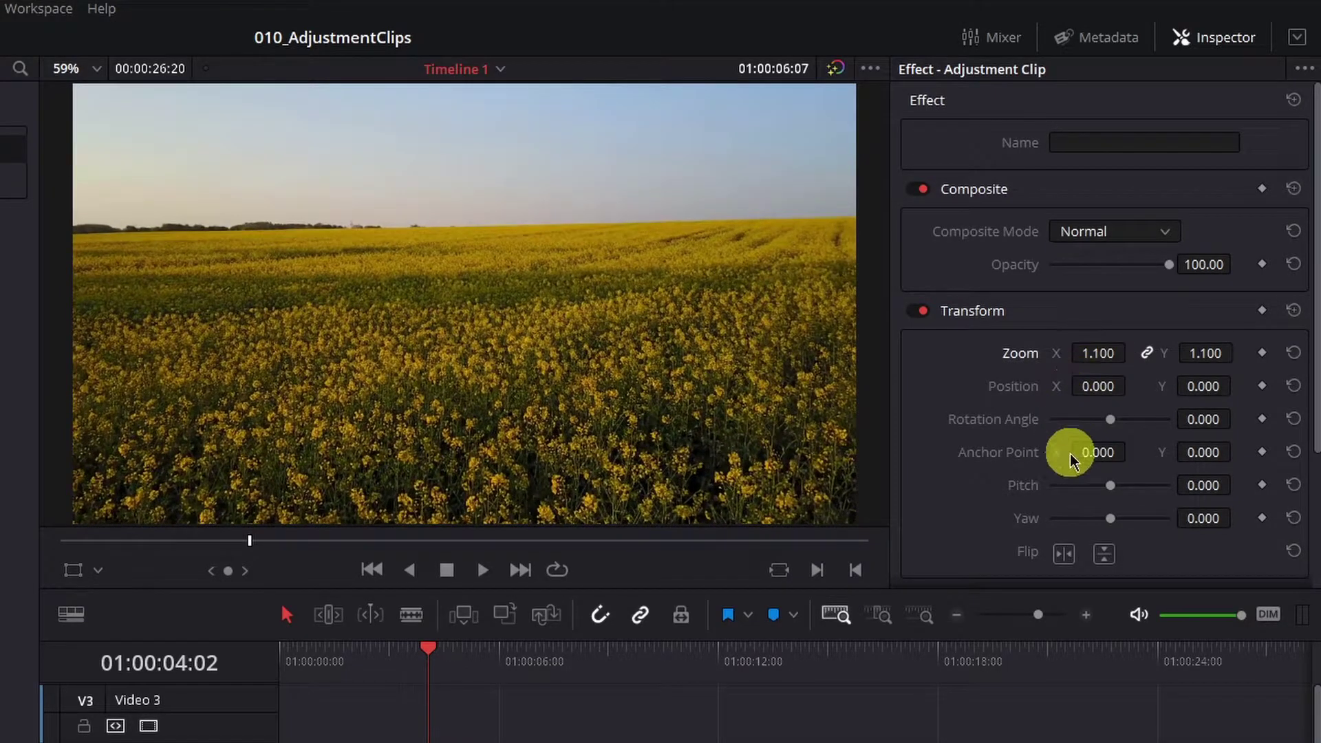
{"action": "left_click_drag", "start_coordinate": [1111, 419], "coordinate": [1111, 421]}
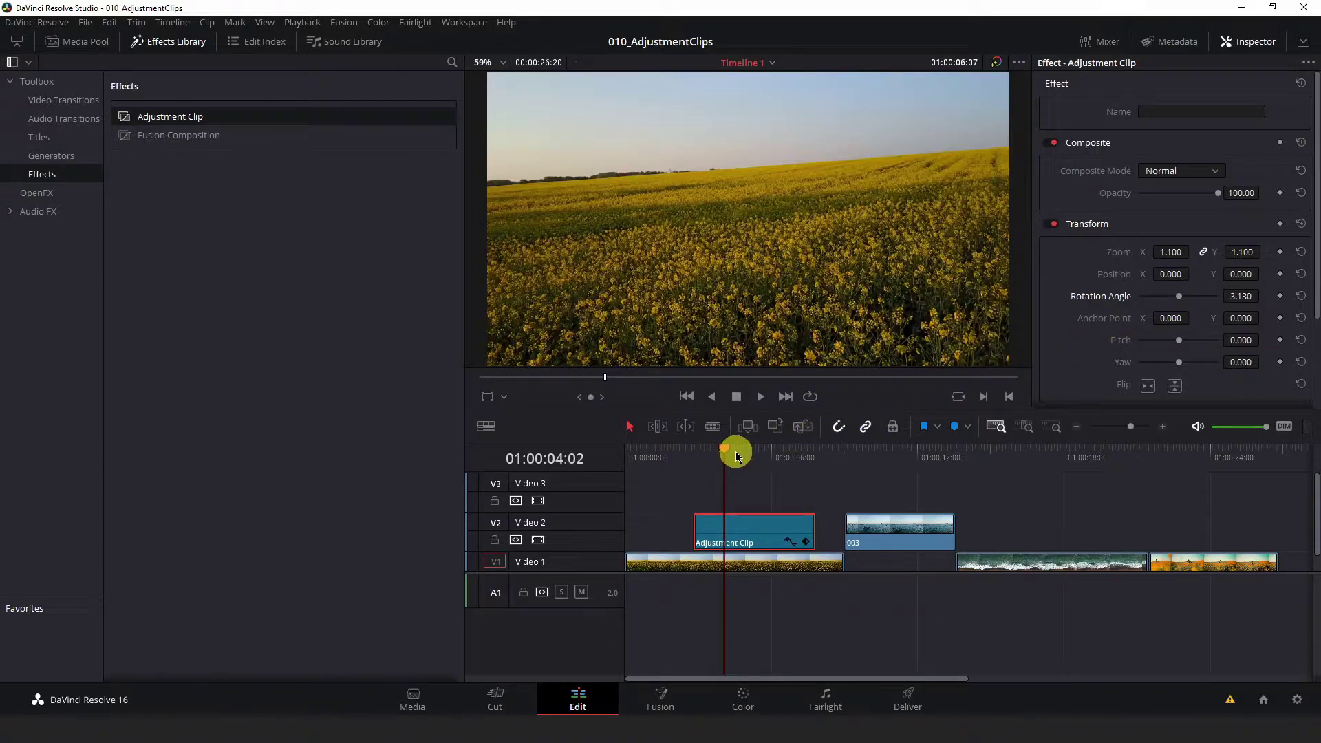
Preview the effect, playing from about 01:00:05:20 to 01:00:08:10.
{"action": "key", "text": "space"}
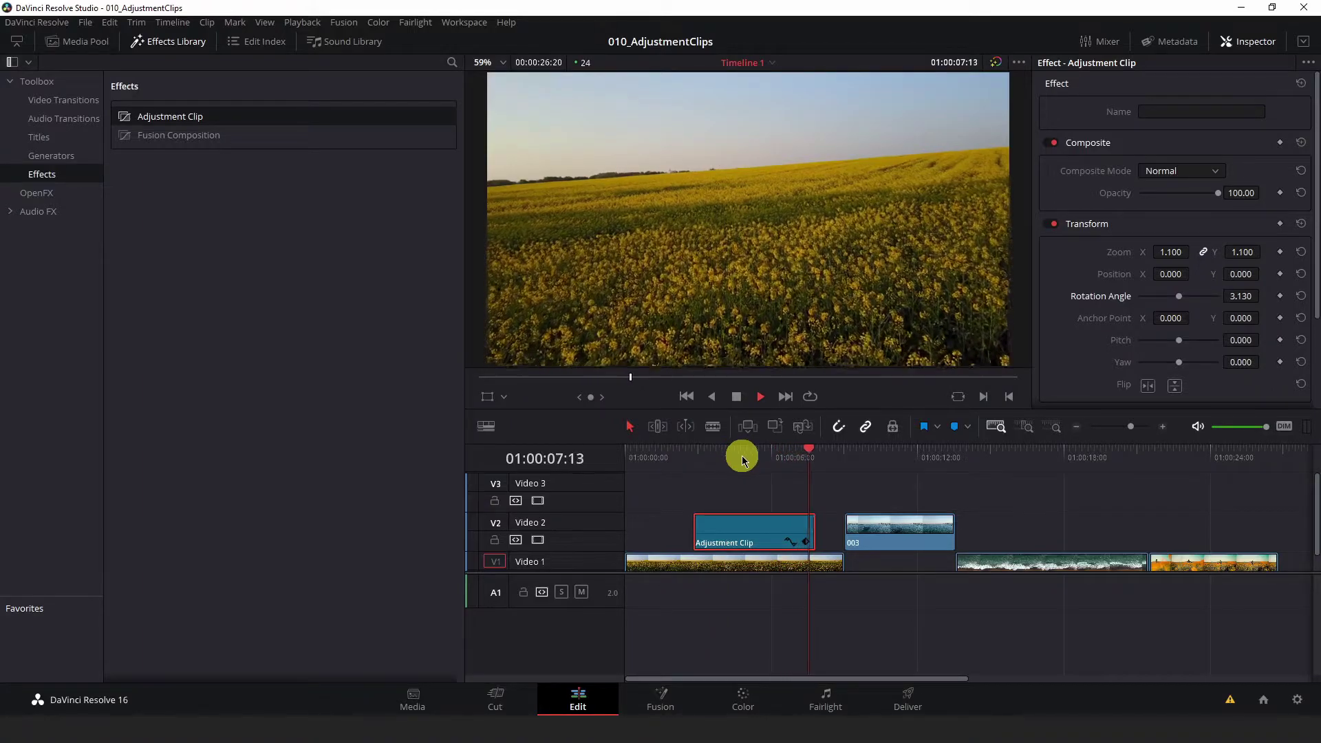
{"action": "key", "text": "space"}
{"action": "left_click", "coordinate": [709, 458]}
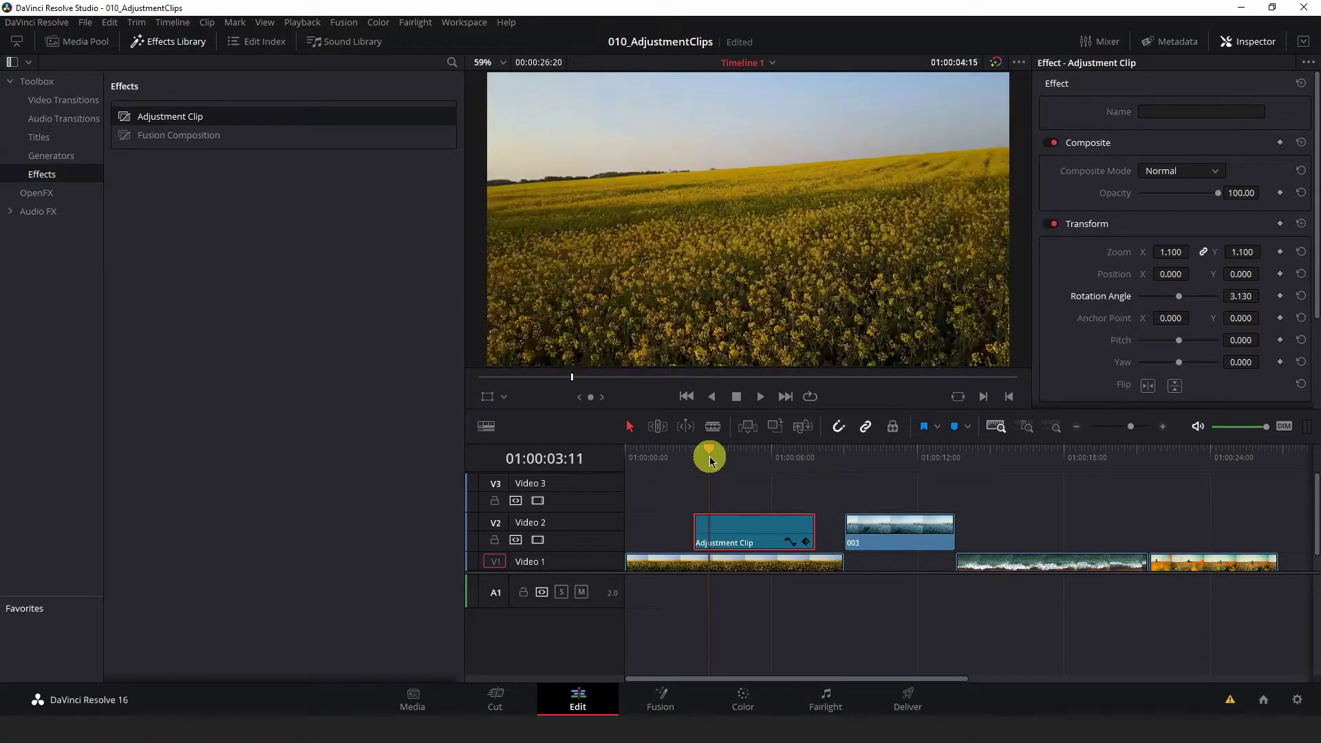
{"action": "left_click_drag", "start_coordinate": [710, 458], "coordinate": [767, 461]}
{"action": "key", "text": "space"}
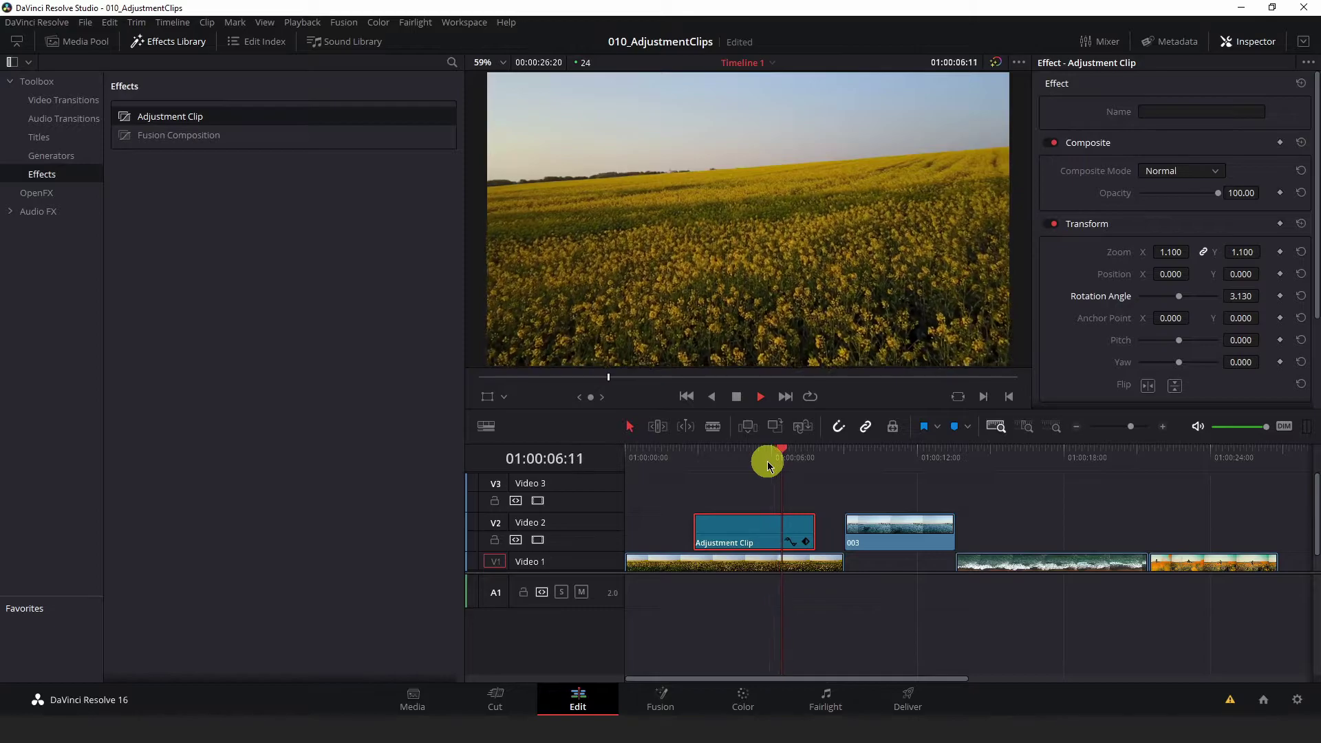
{"action": "key", "text": "space"}
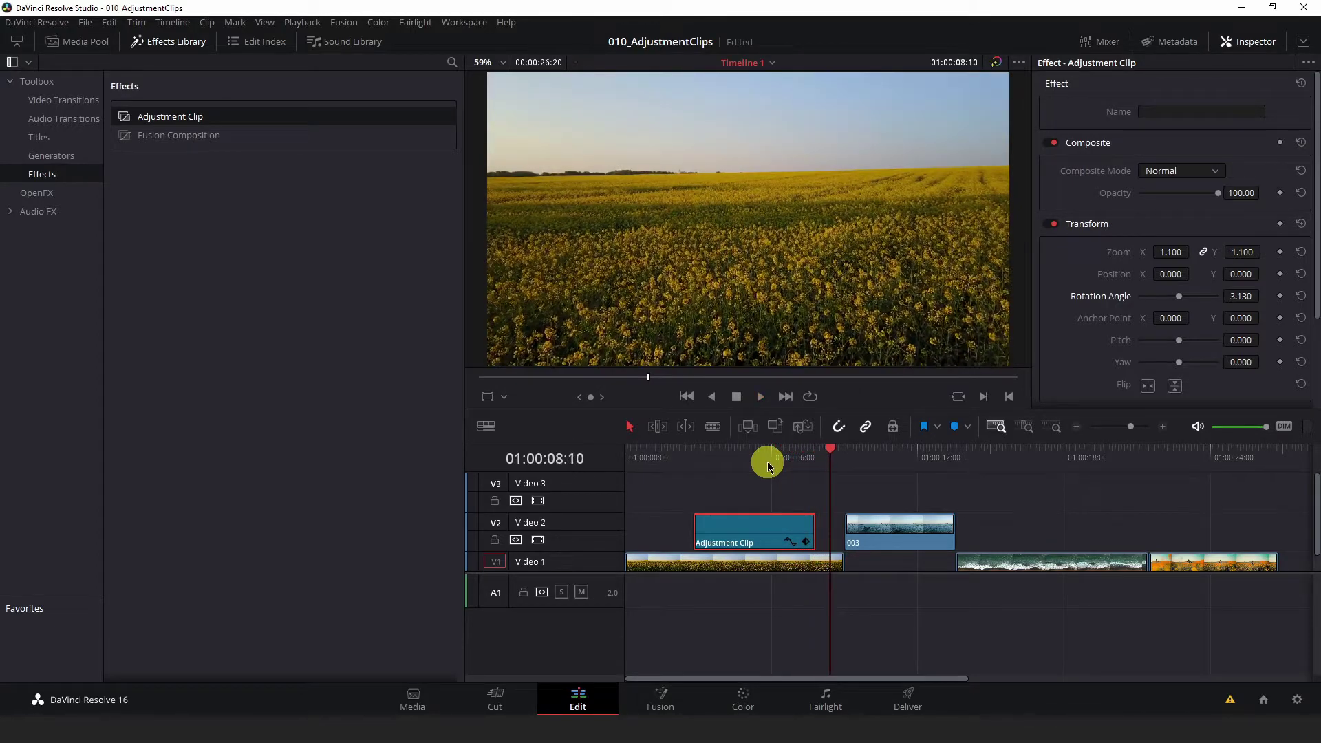
Move the Adjustment Clip up to V3 over the cut and play it back.
{"action": "left_click", "coordinate": [775, 531]}
{"action": "left_click_drag", "start_coordinate": [769, 524], "coordinate": [855, 500]}
{"action": "left_click_drag", "start_coordinate": [831, 450], "coordinate": [805, 454]}
{"action": "key", "text": "space"}
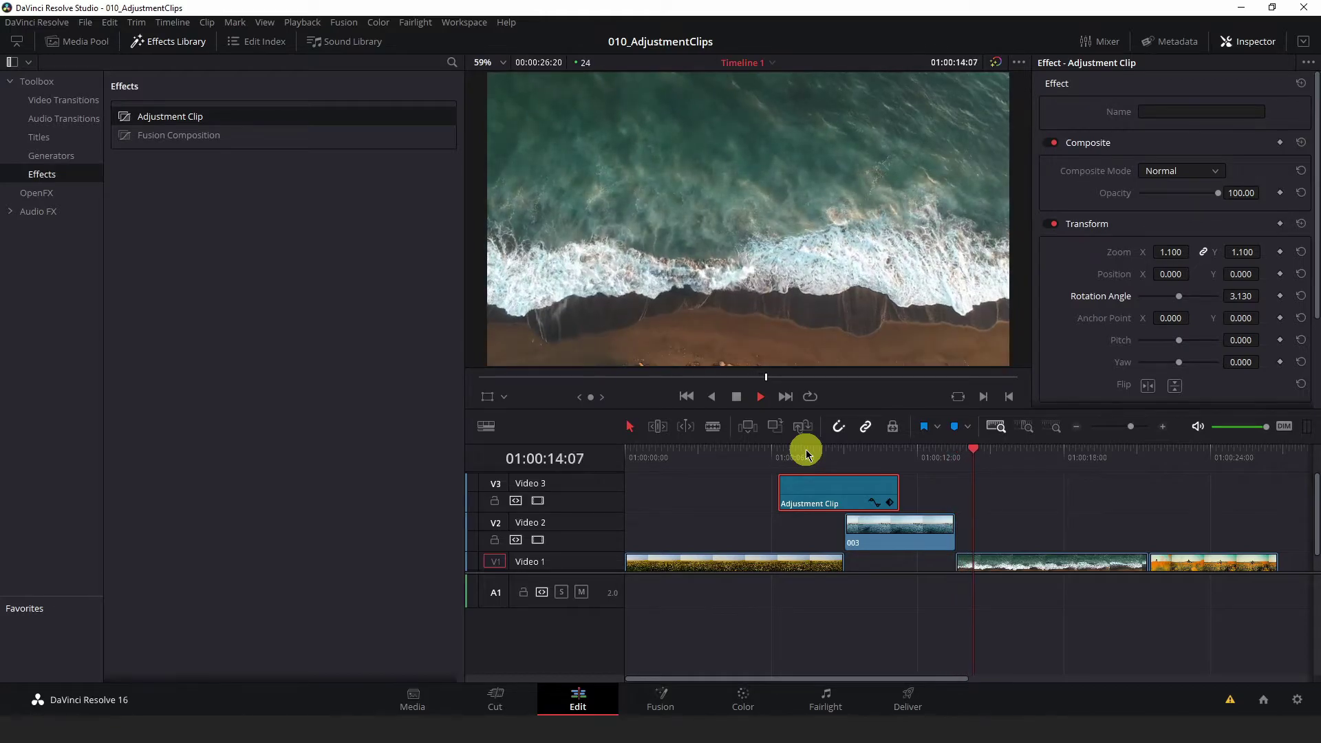
{"action": "key", "text": "space"}
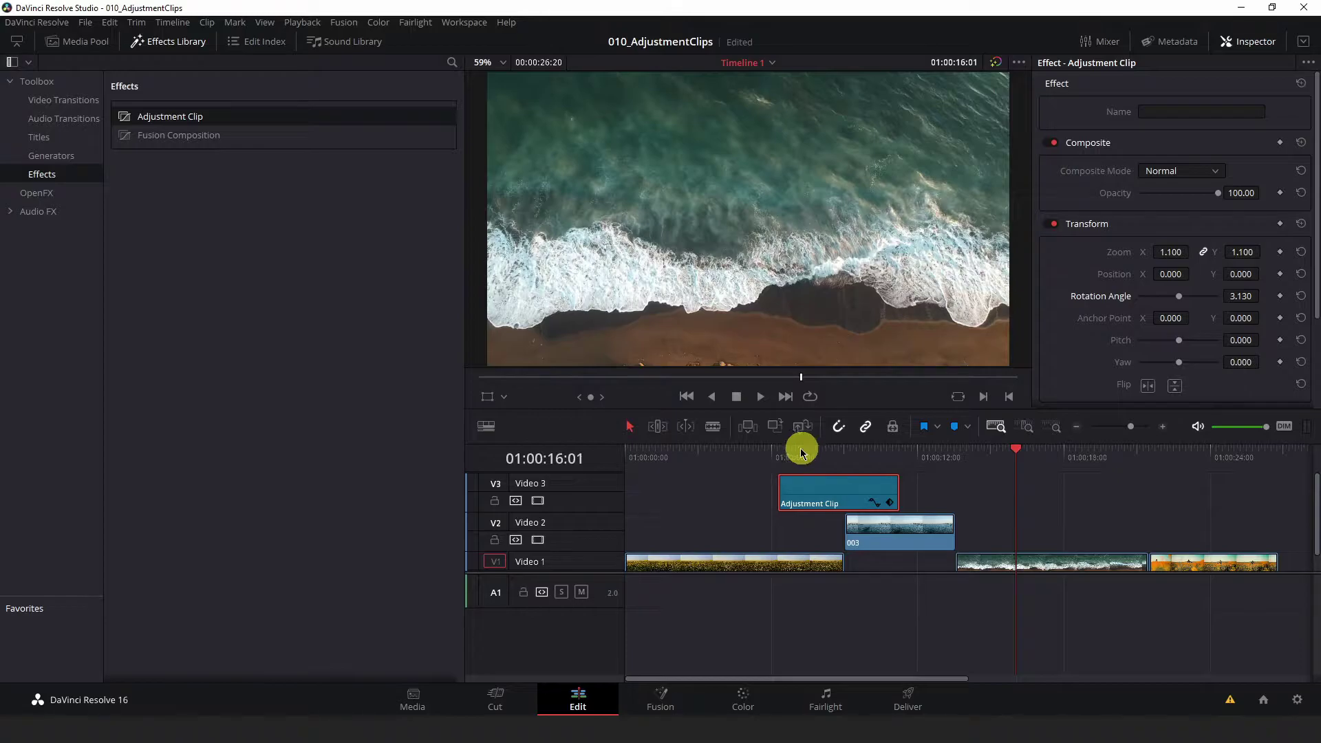
Save the adjustment clip into the Media Pool and rename it, typing 'ro'.
{"action": "left_click", "coordinate": [86, 42]}
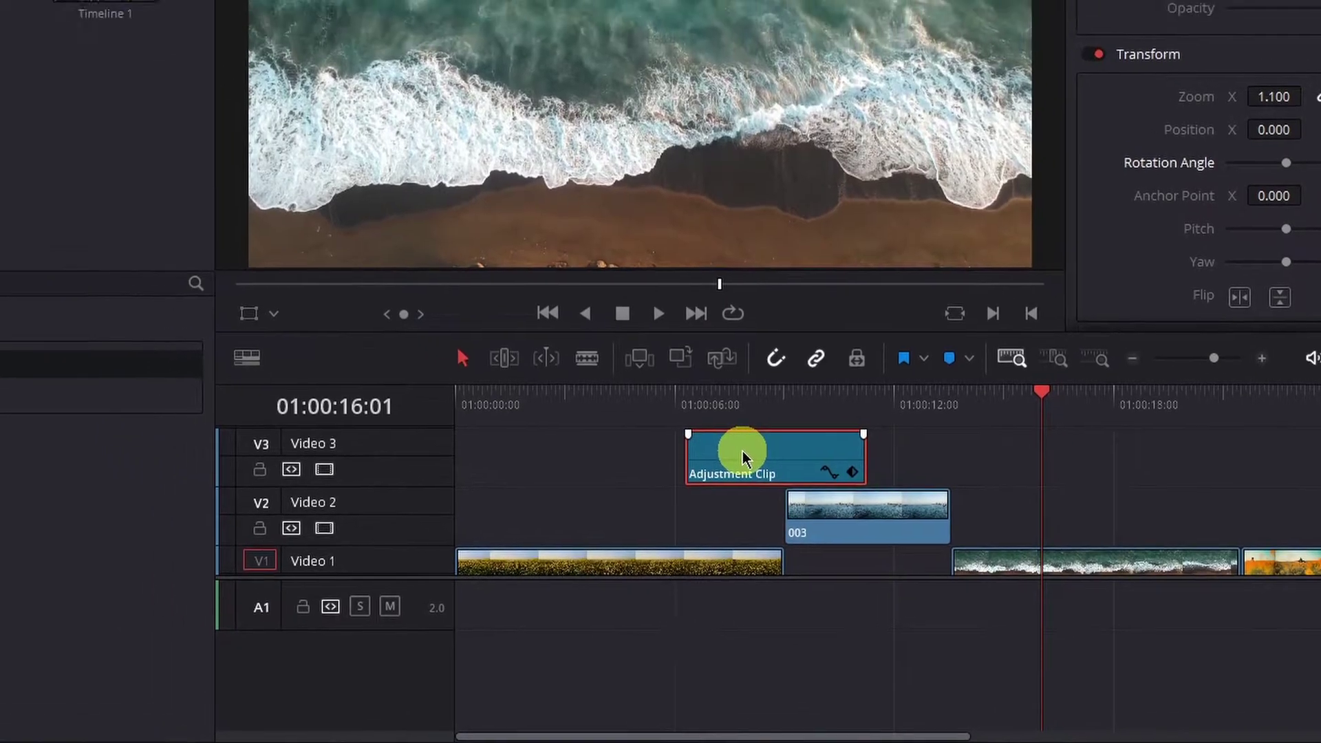
{"action": "left_click_drag", "start_coordinate": [89, 516], "coordinate": [505, 358]}
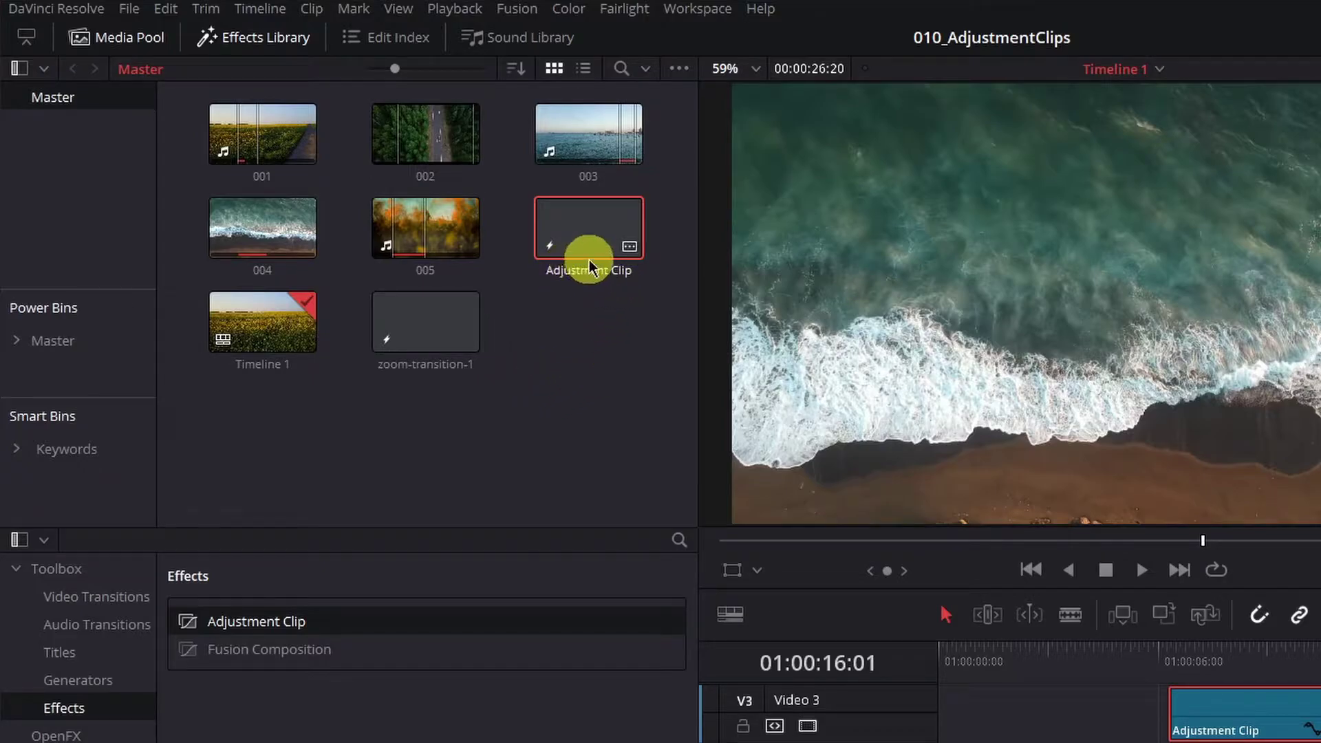
{"action": "key", "text": "F2"}
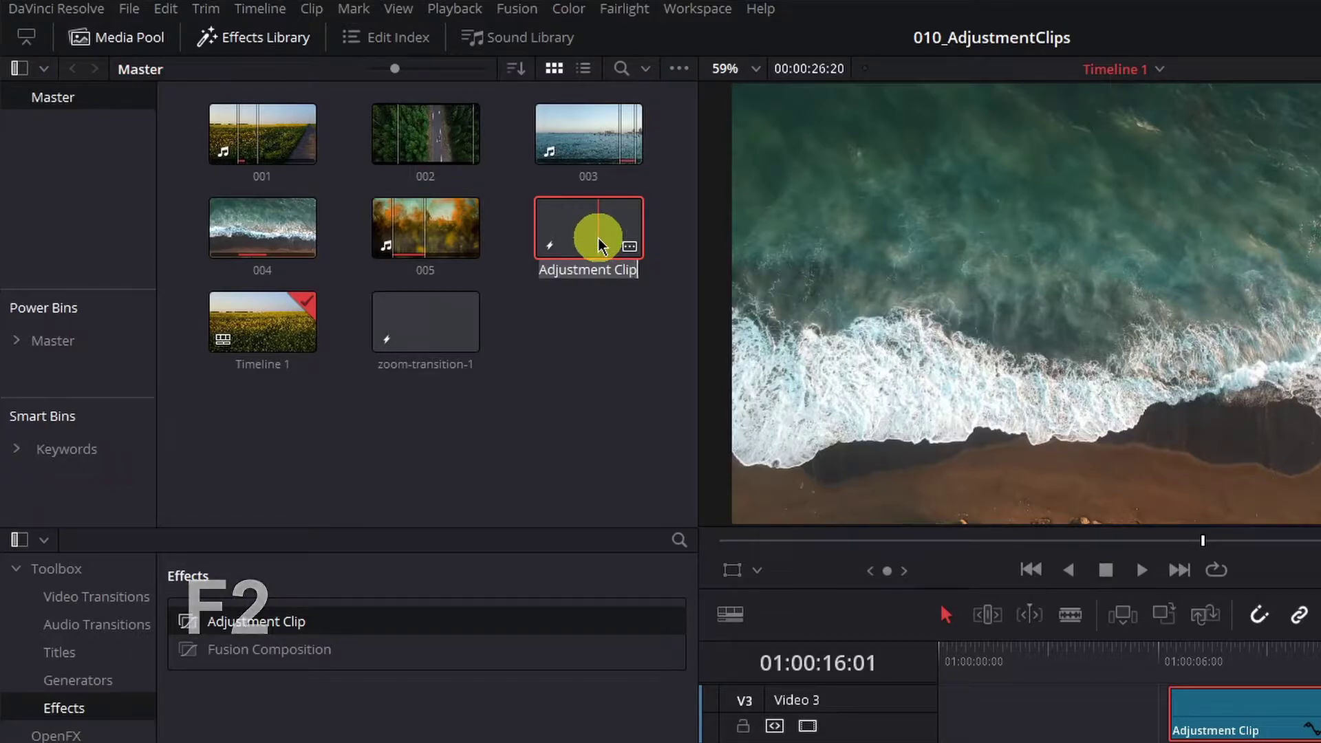
{"action": "type", "text": "ro"}
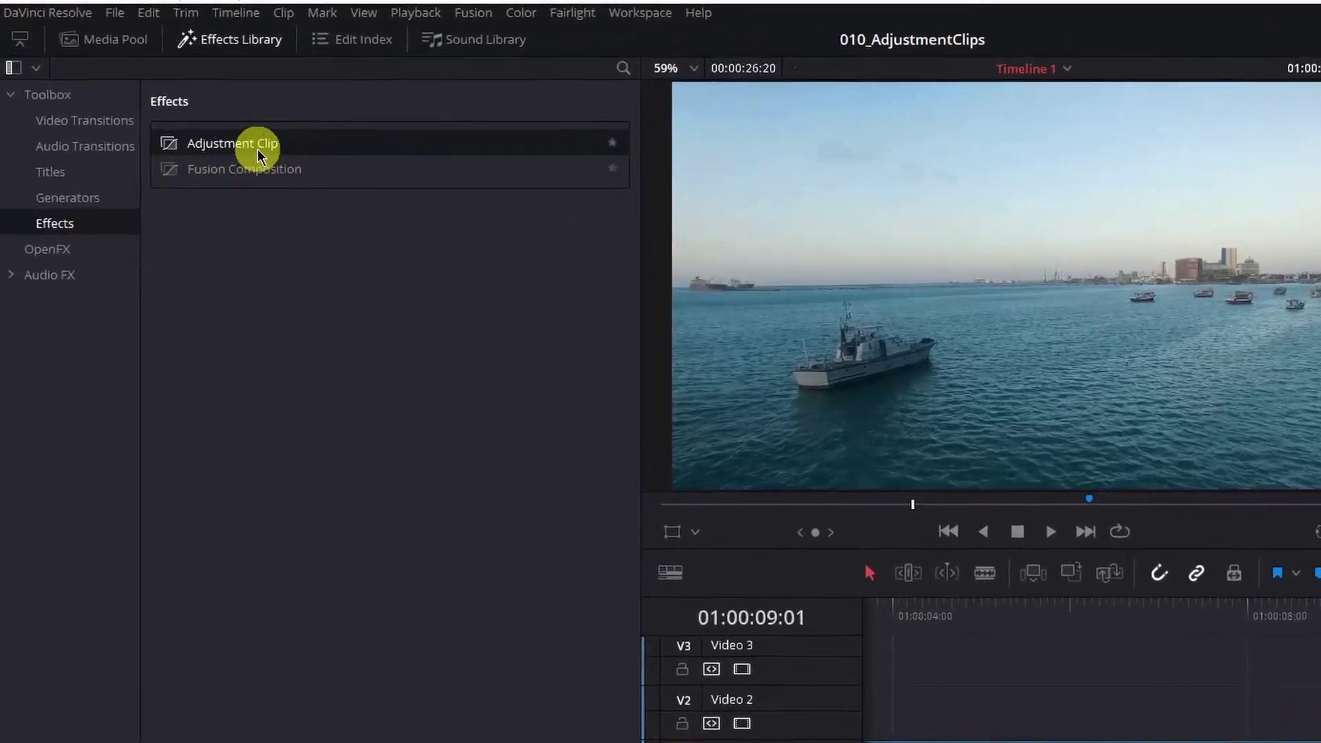
Drop a new Adjustment Clip on V3 over the 001/003 cut and enlarge the track area.
{"action": "left_click_drag", "start_coordinate": [259, 150], "coordinate": [1139, 648]}
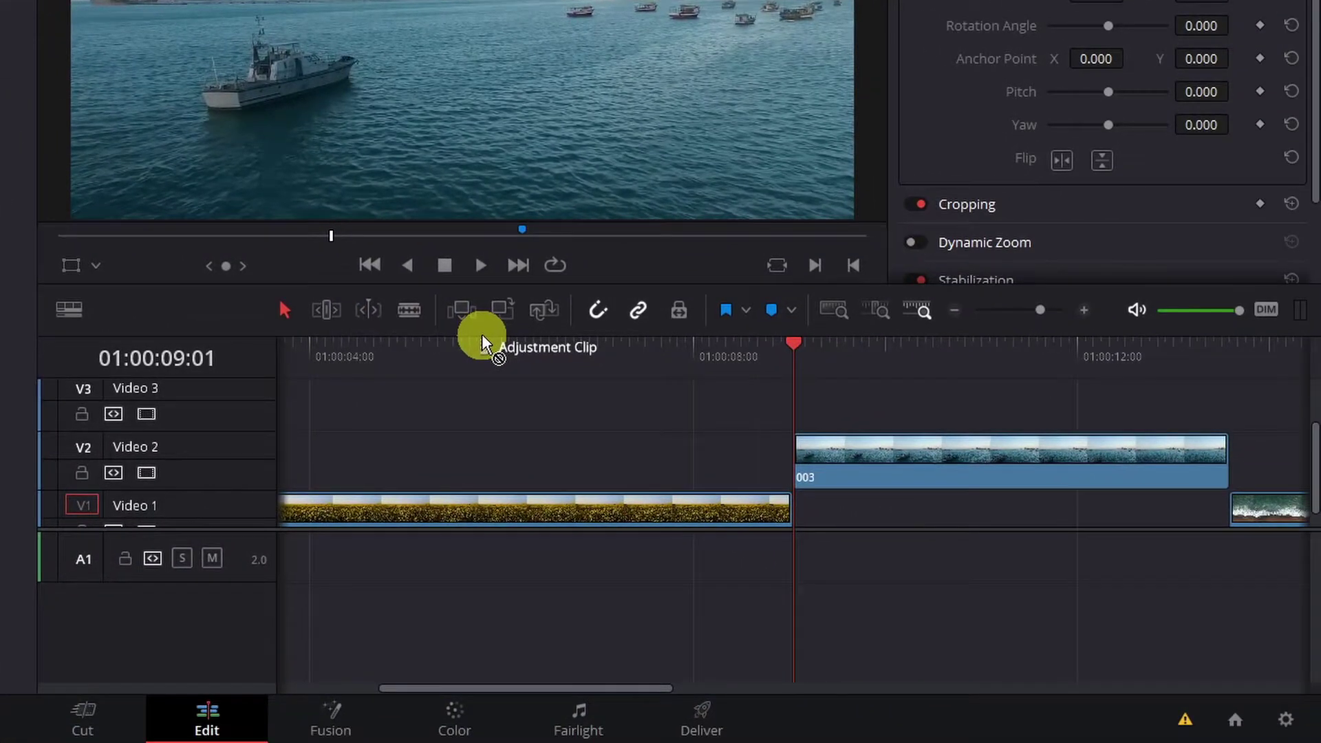
{"action": "left_click_drag", "start_coordinate": [482, 333], "coordinate": [545, 457]}
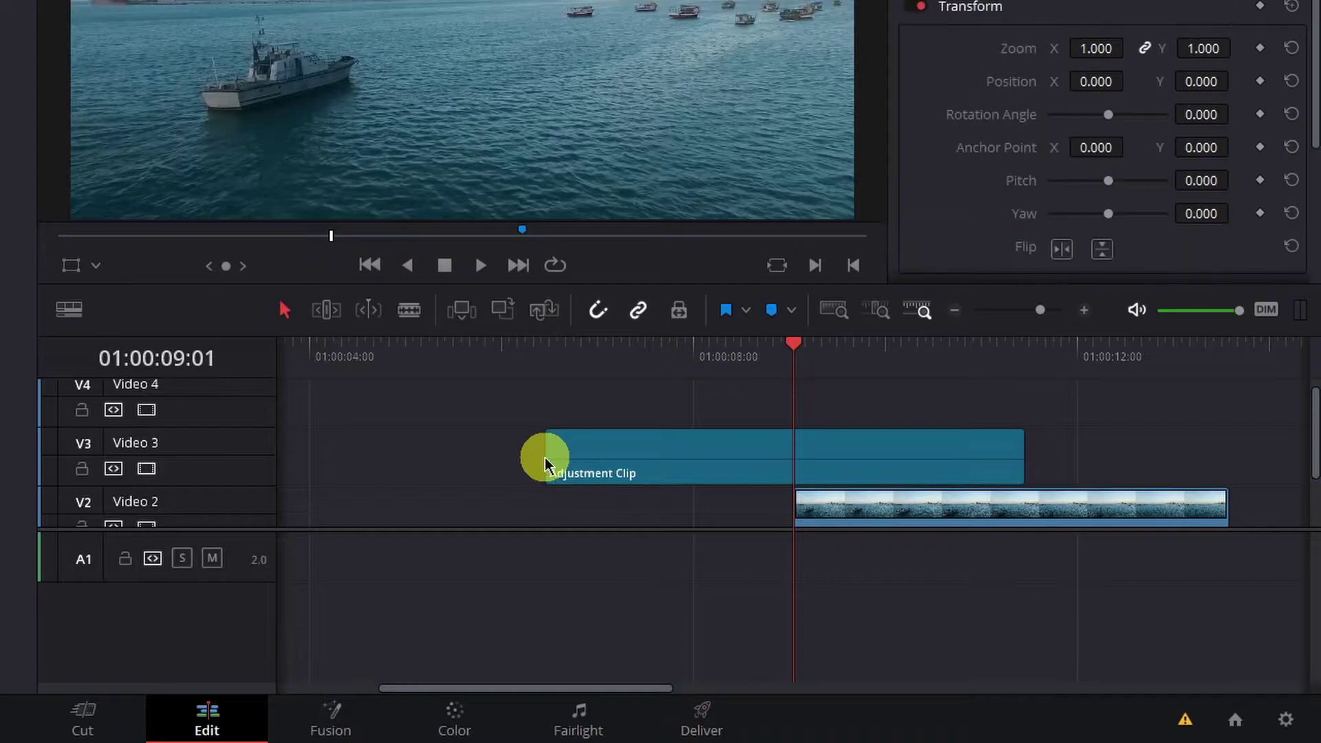
{"action": "scroll", "coordinate": [641, 407], "scroll_direction": "down", "scroll_amount": 2}
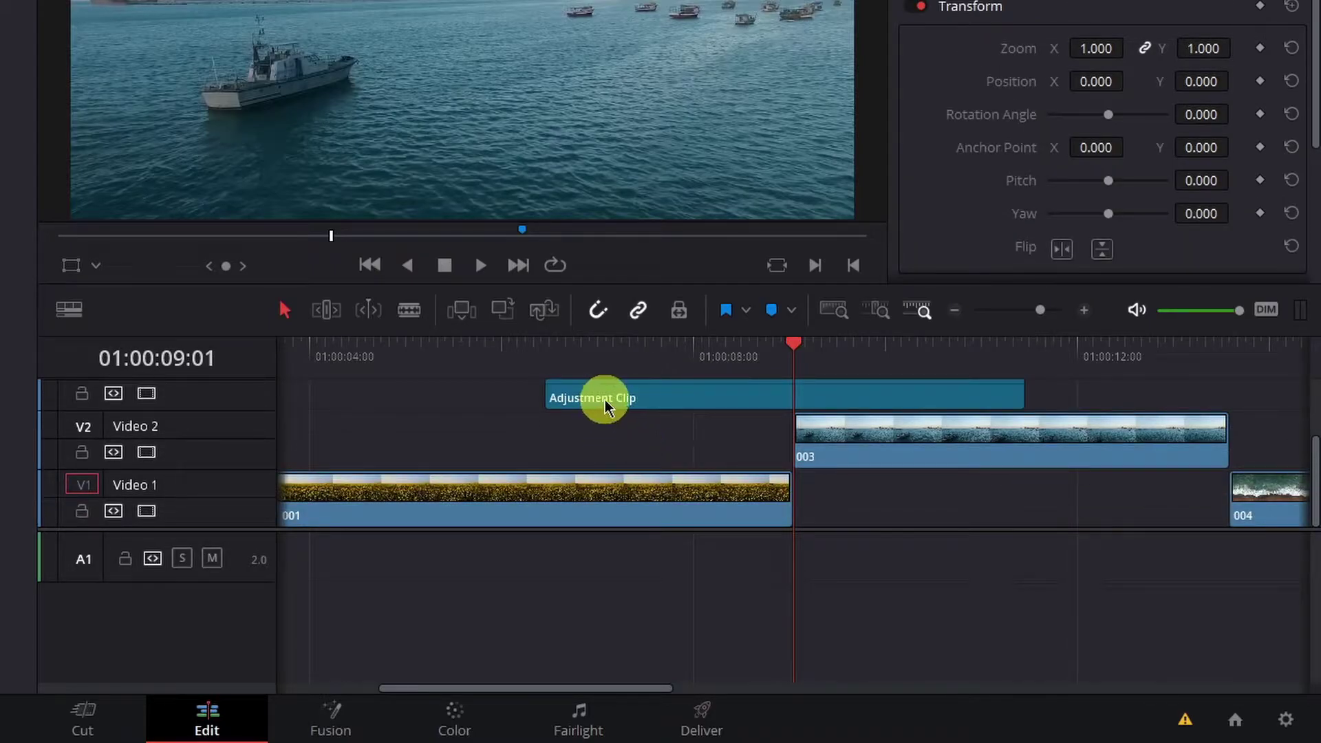
{"action": "scroll", "coordinate": [615, 412], "scroll_direction": "up", "scroll_amount": 1}
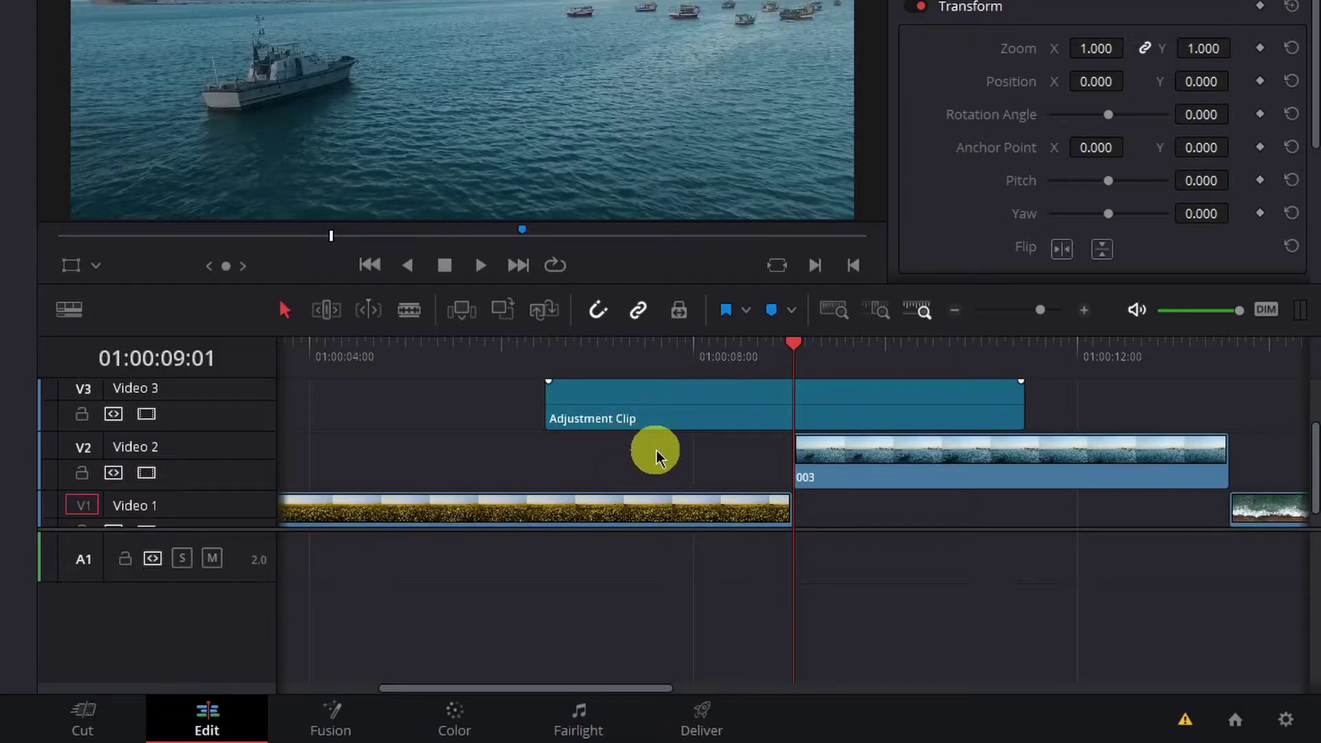
{"action": "scroll", "coordinate": [657, 456], "scroll_direction": "down", "scroll_amount": 3}
{"action": "scroll", "coordinate": [436, 495], "scroll_direction": "down", "scroll_amount": 1}
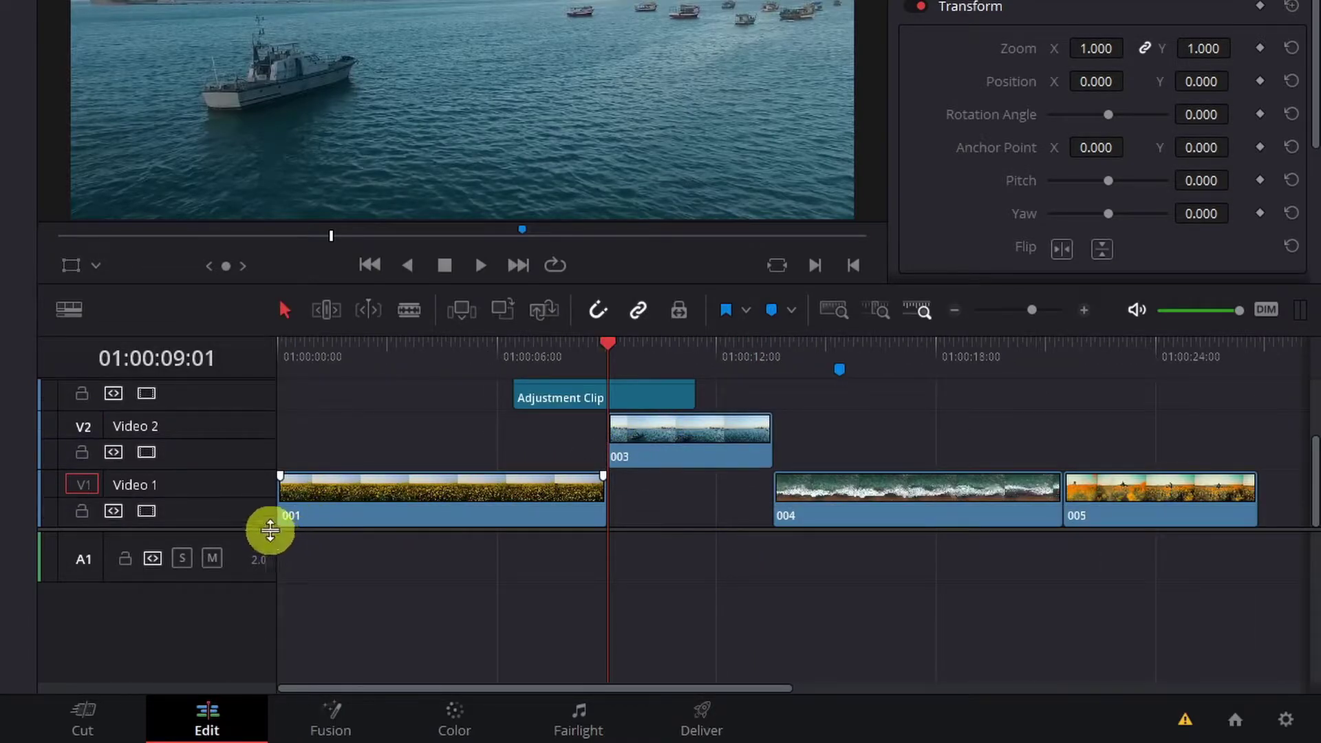
{"action": "left_click_drag", "start_coordinate": [270, 530], "coordinate": [268, 596]}
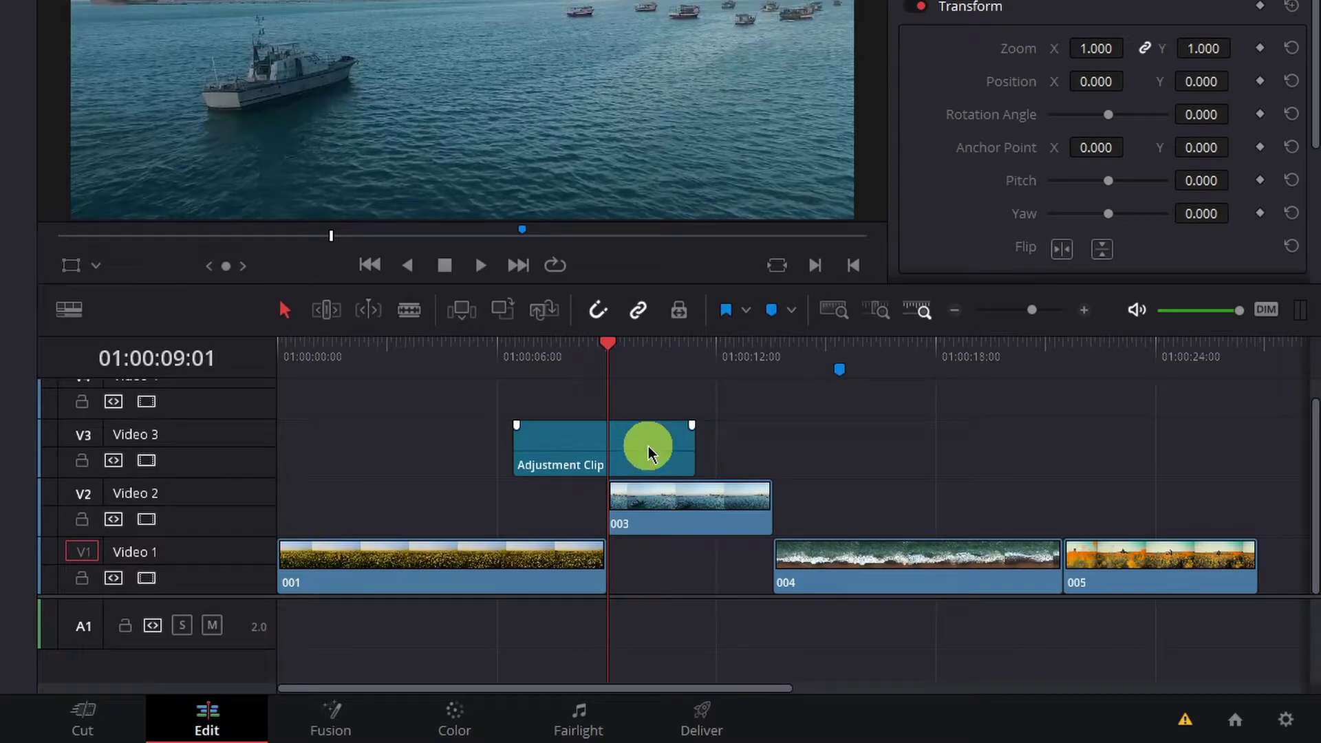
Trim the Adjustment Clip's end to make it much shorter.
{"action": "left_click", "coordinate": [564, 444]}
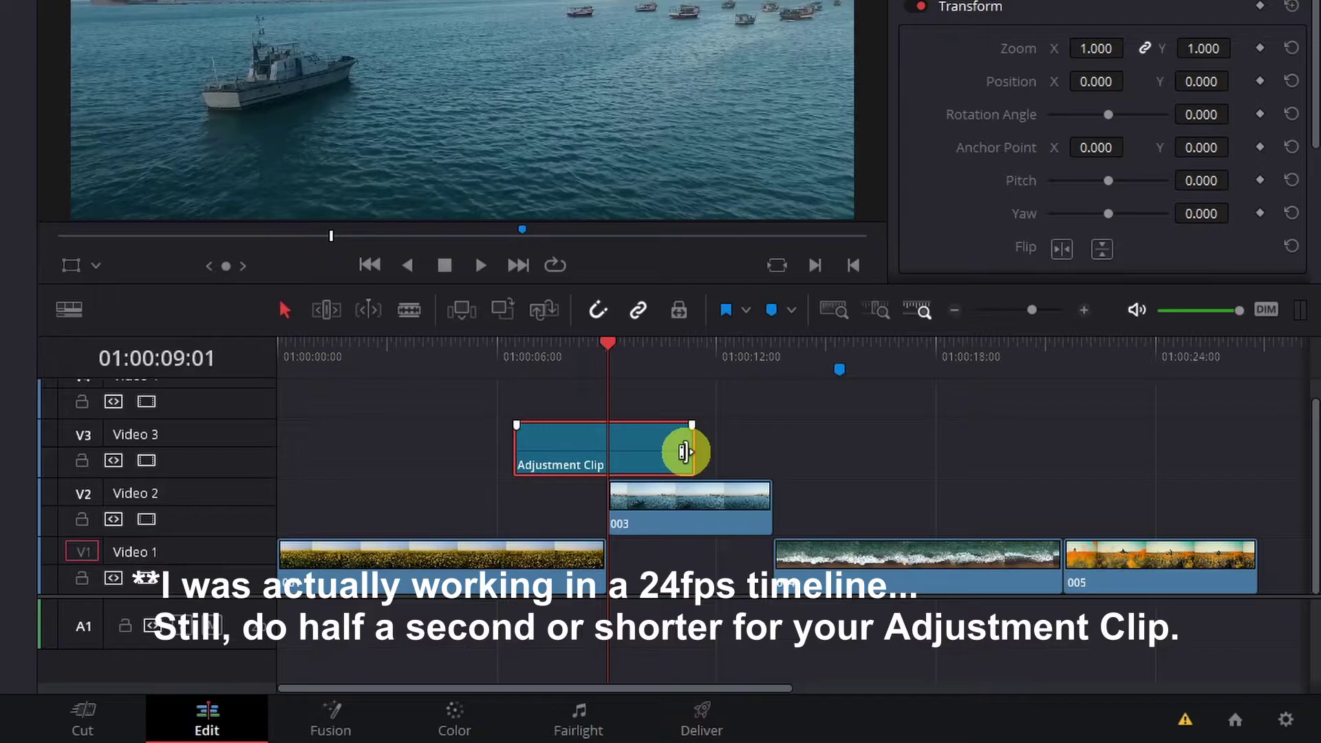
{"action": "left_click_drag", "start_coordinate": [685, 452], "coordinate": [527, 446]}
{"action": "key", "text": "ctrl+equal"}
{"action": "key", "text": "ctrl+equal"}
{"action": "key", "text": "ctrl+equal"}
{"action": "key", "text": "ctrl+equal"}
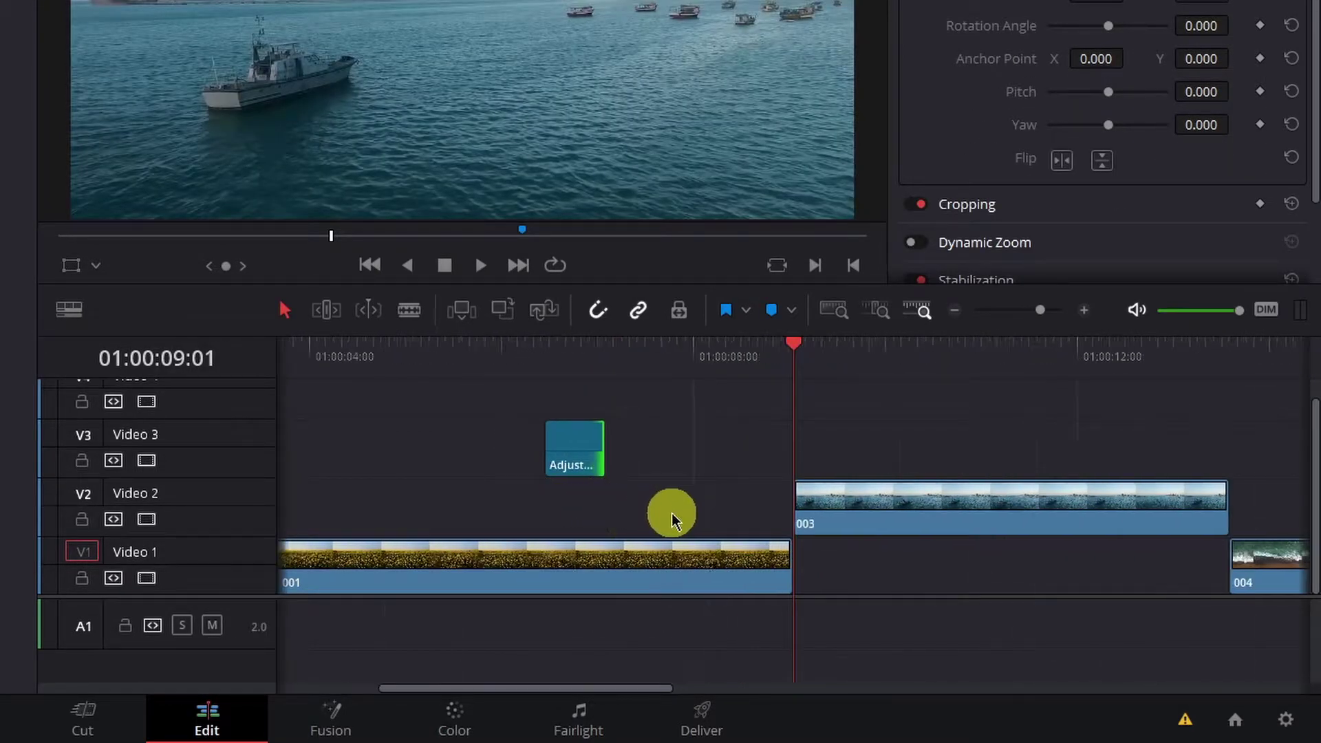
Slide the shortened Adjustment Clip right to centre it on the 001/003 cut.
{"action": "left_click_drag", "start_coordinate": [382, 444], "coordinate": [785, 471]}
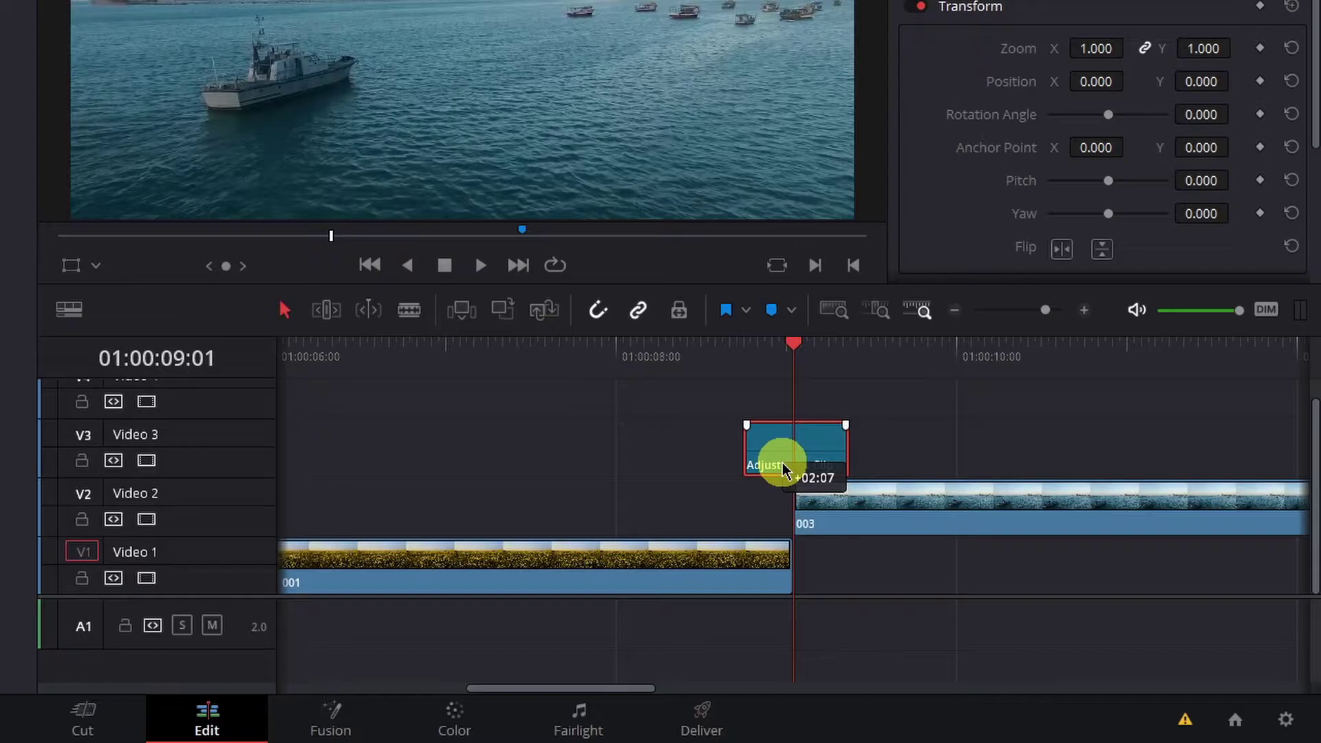
{"action": "left_click_drag", "start_coordinate": [785, 471], "coordinate": [783, 468]}
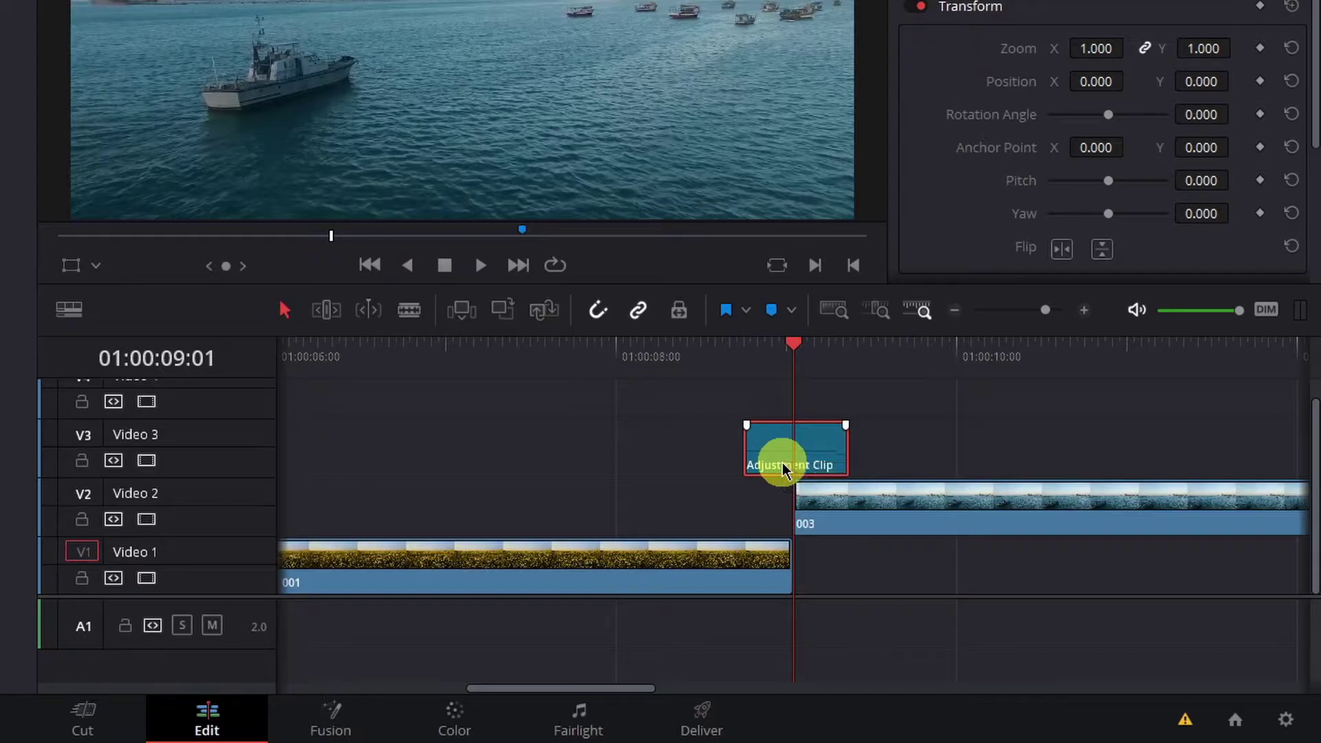
{"action": "left_click", "coordinate": [861, 586]}
{"action": "left_click", "coordinate": [888, 586]}
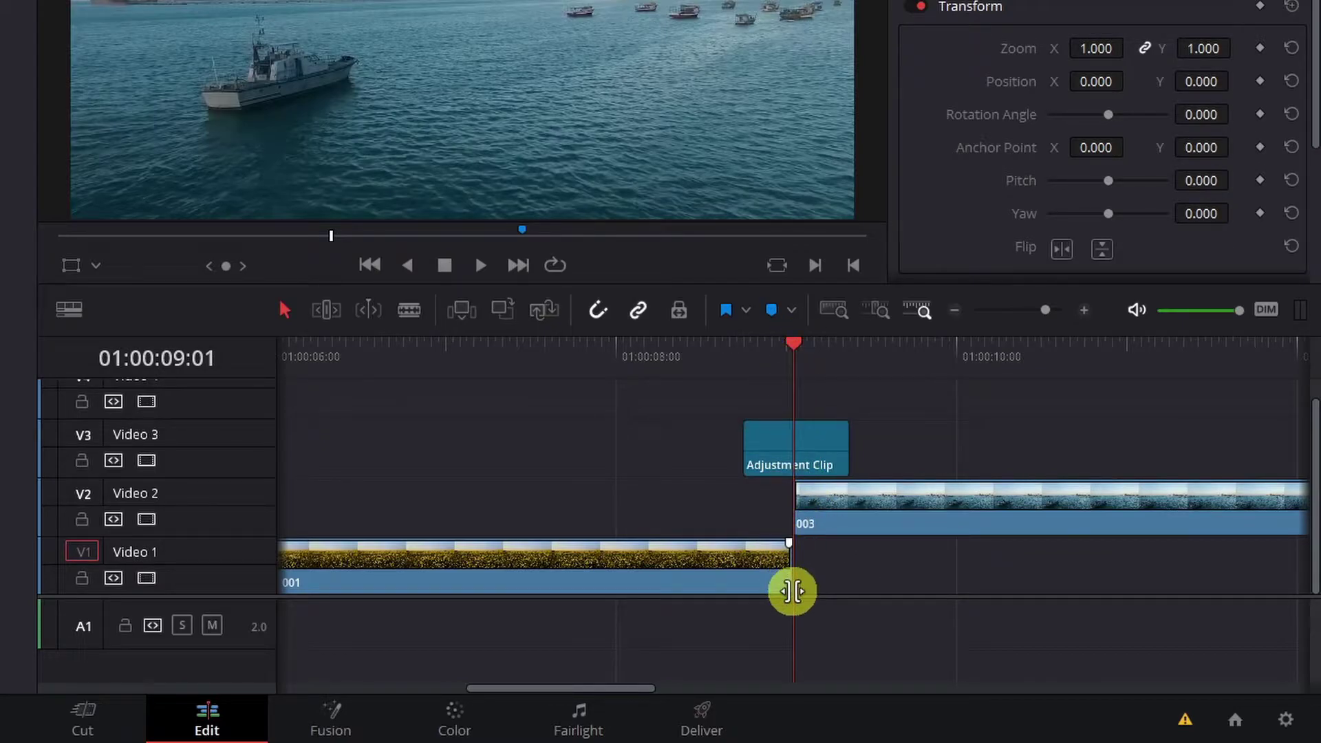
{"action": "mouse_move", "coordinate": [810, 447]}
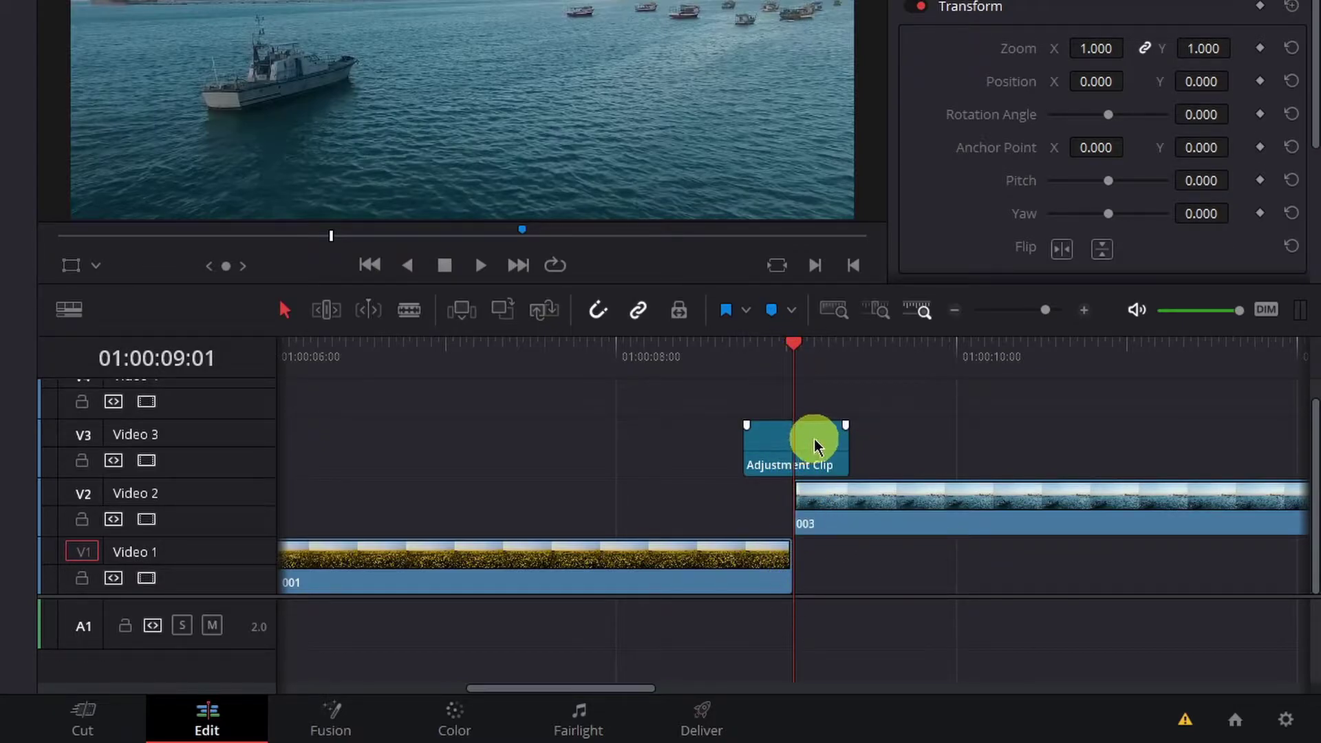
Open the Adjustment Clip in Fusion from its right-click menu.
{"action": "right_click", "coordinate": [812, 444]}
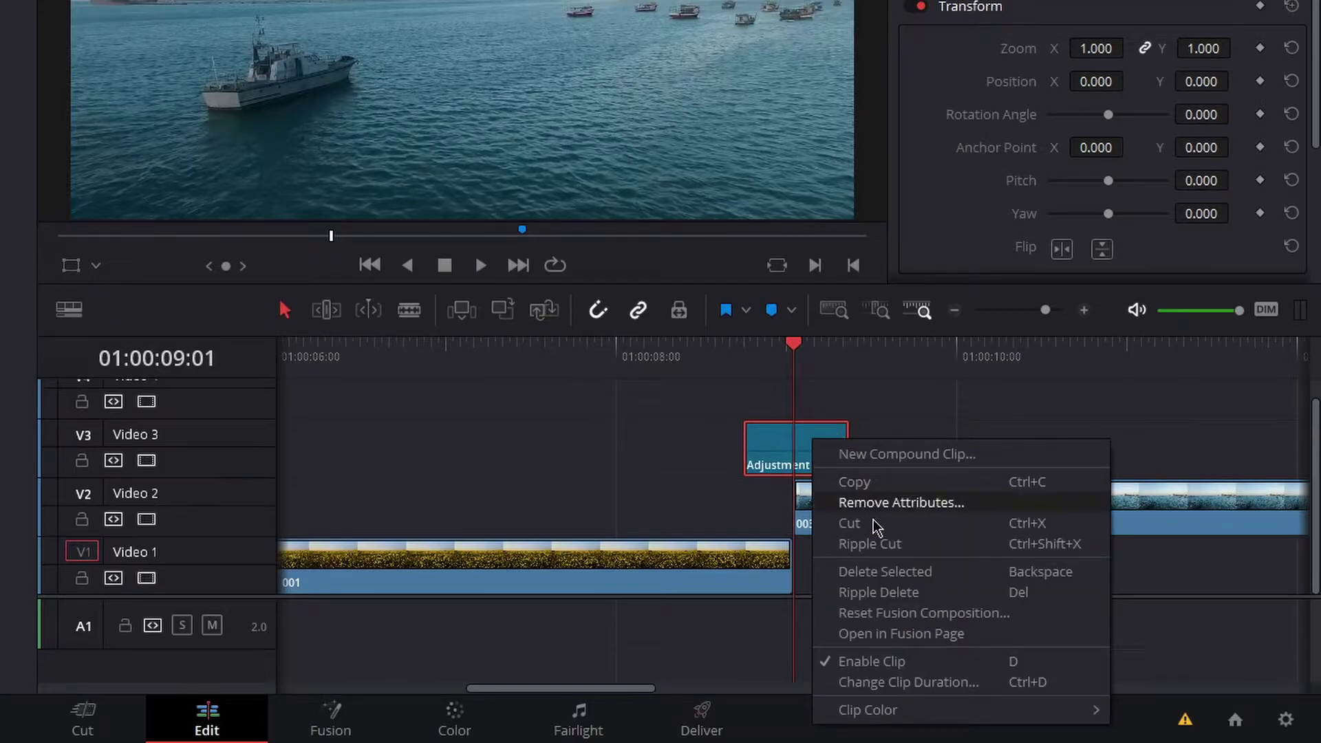
{"action": "left_click", "coordinate": [880, 634]}
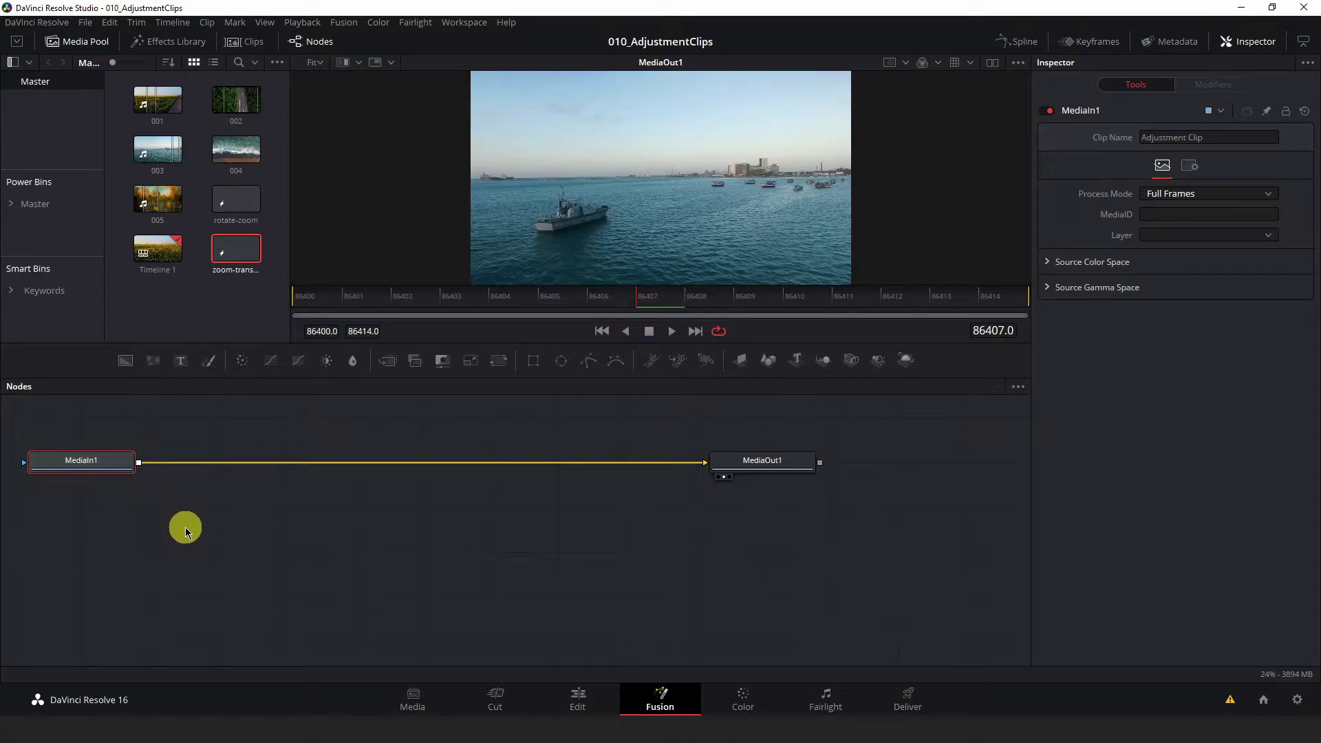
Add a Transform node to the graph through the tool search.
{"action": "key", "text": "shift+space"}
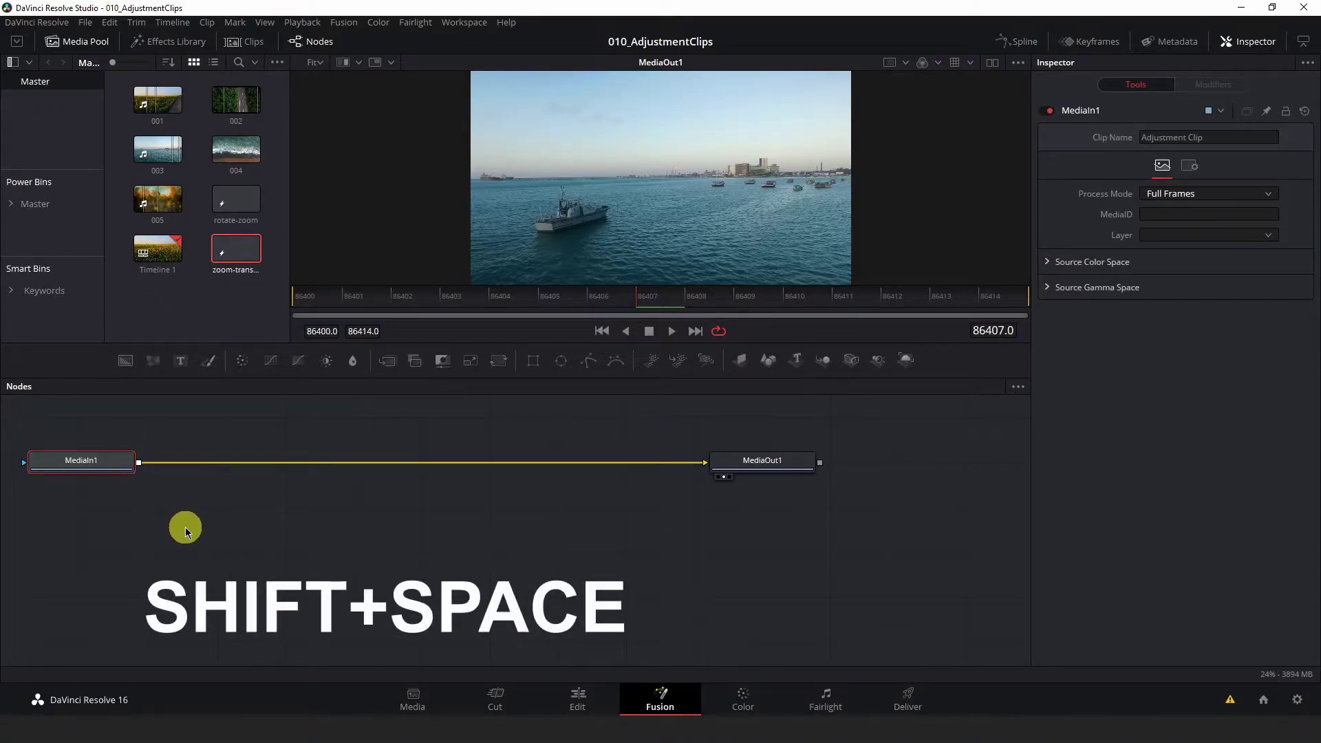
{"action": "type", "text": "zoom bl"}
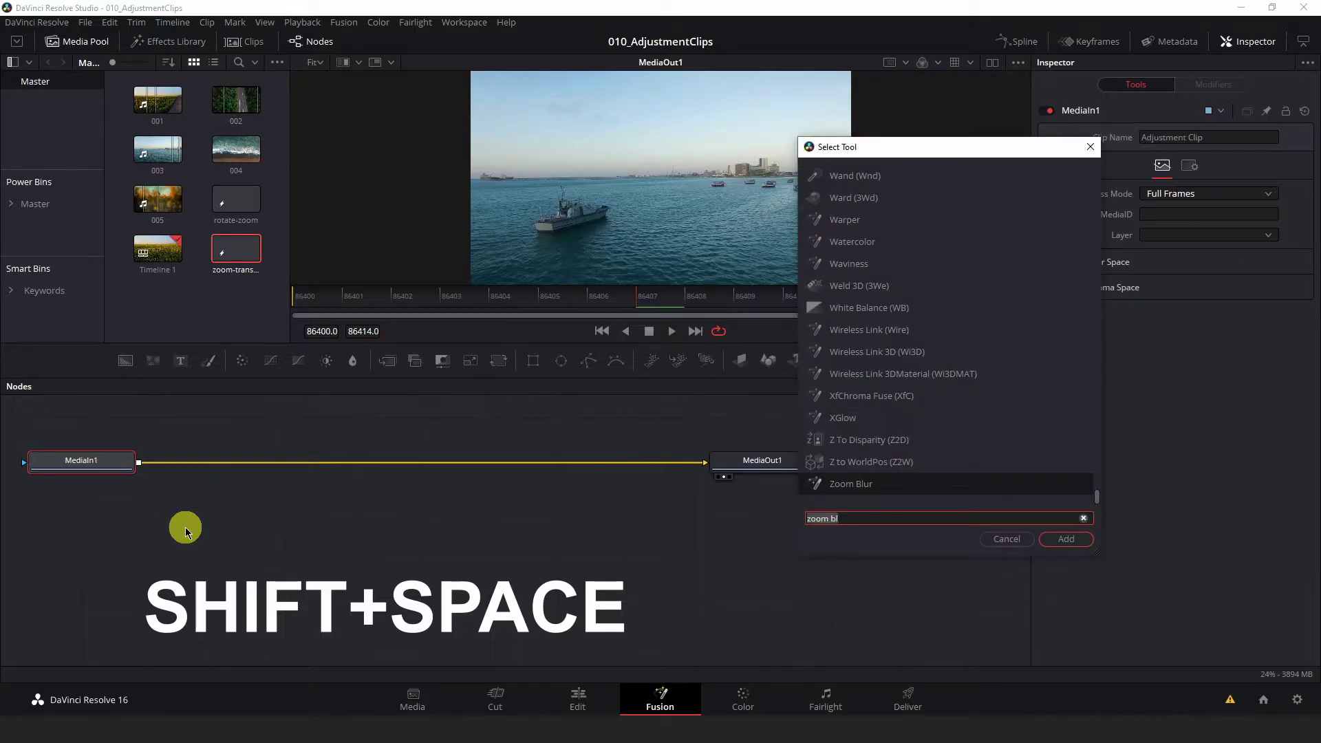
{"action": "key", "text": "BackSpace"}
{"action": "key", "text": "BackSpace"}
{"action": "key", "text": "BackSpace"}
{"action": "key", "text": "BackSpace"}
{"action": "key", "text": "BackSpace"}
{"action": "key", "text": "BackSpace"}
{"action": "key", "text": "BackSpace"}
{"action": "type", "text": "transform"}
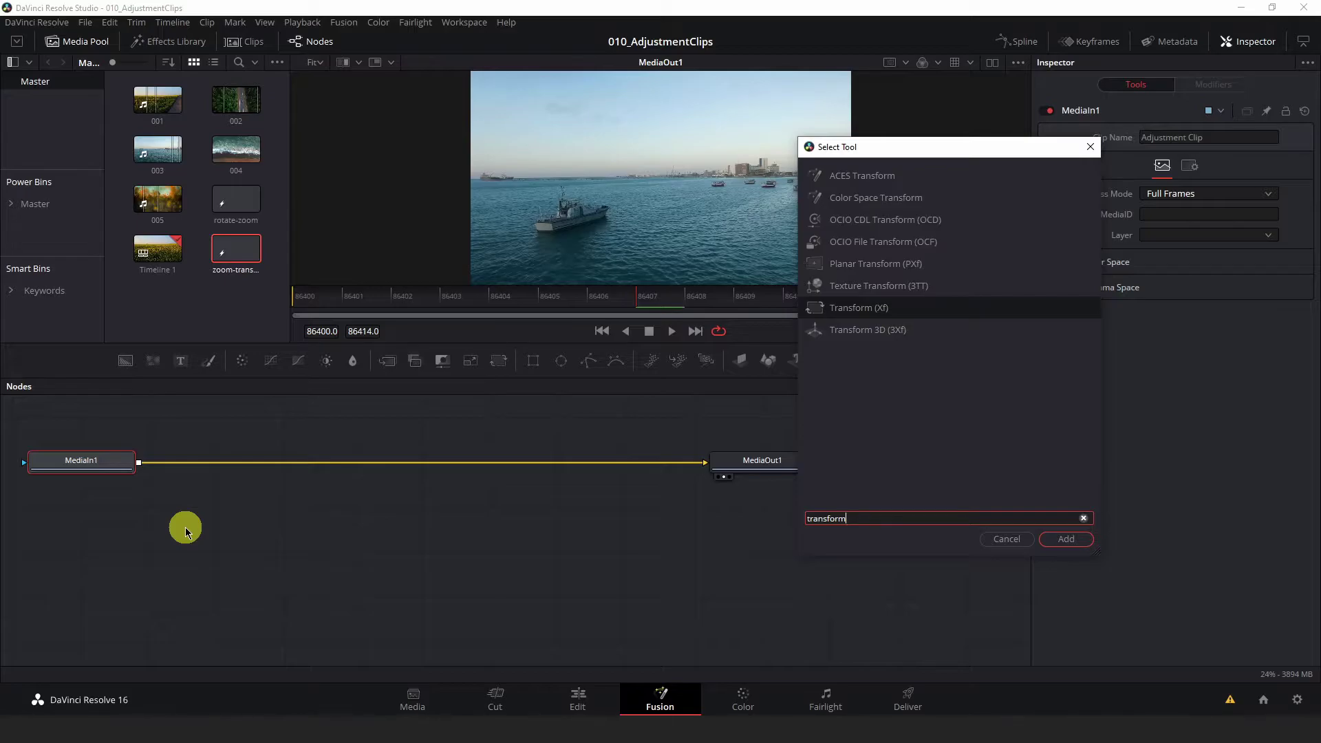
{"action": "key", "text": "Return"}
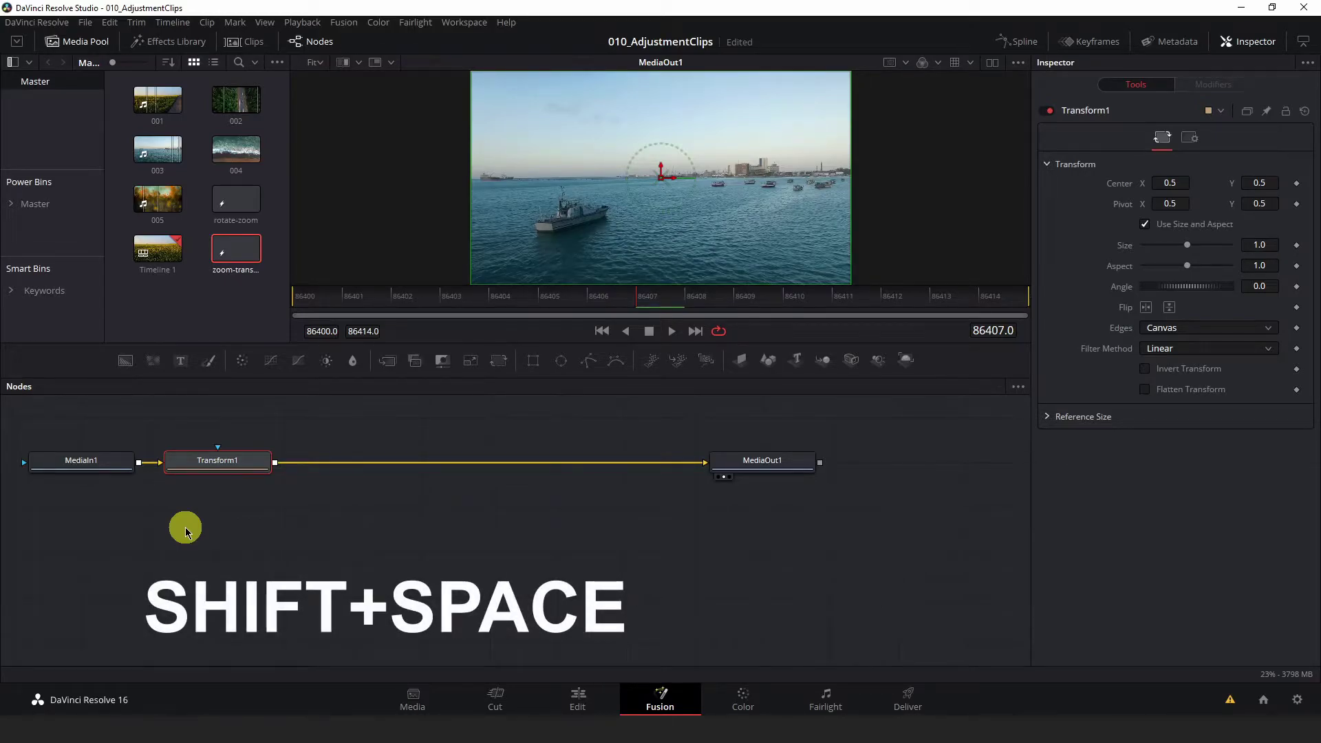
Add a Zoom Blur node after Transform1 and bypass it.
{"action": "key", "text": "shift+space"}
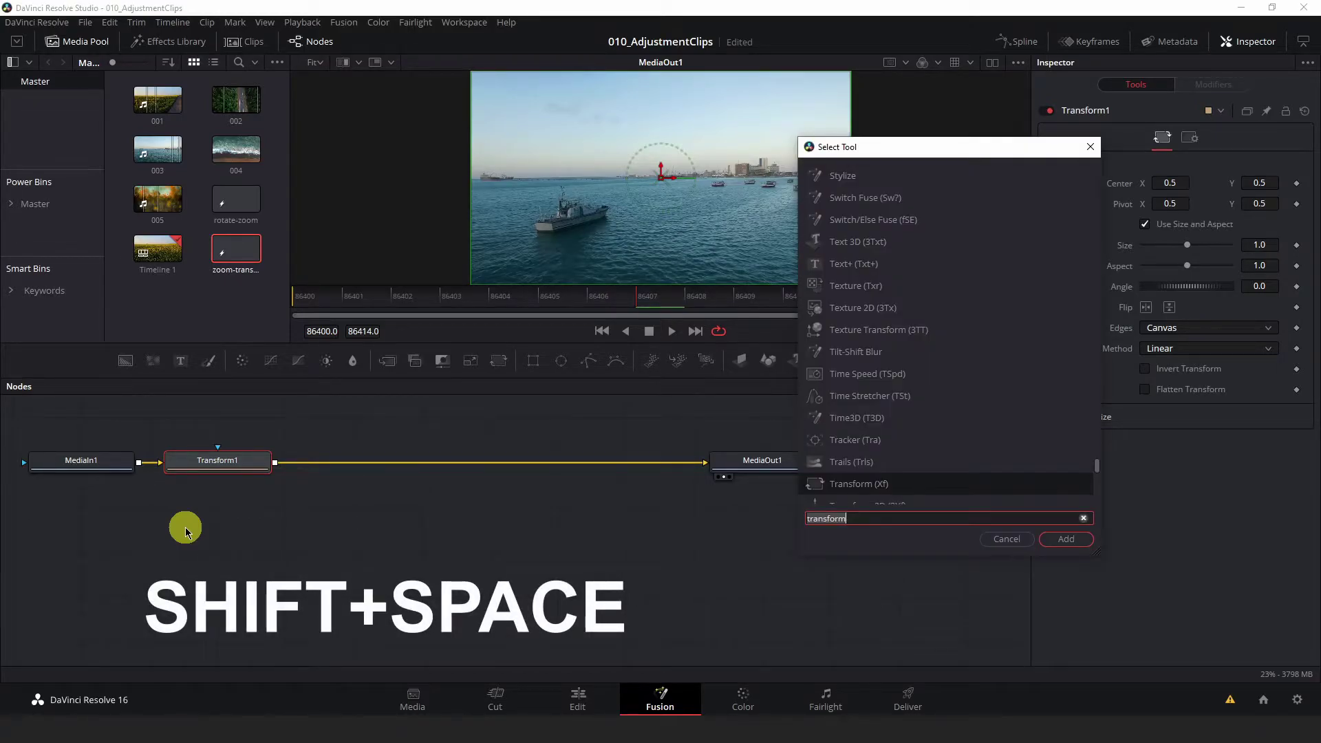
{"action": "type", "text": "zoom blu"}
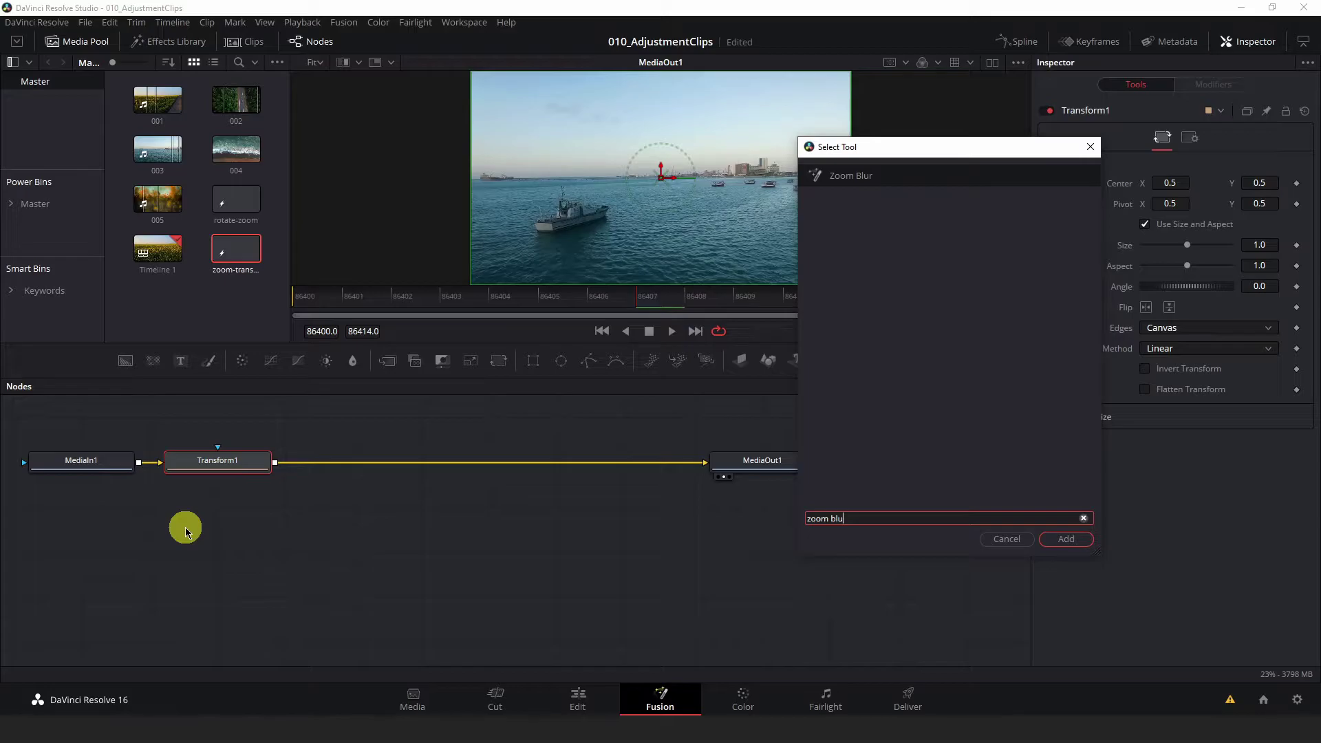
{"action": "key", "text": "Return"}
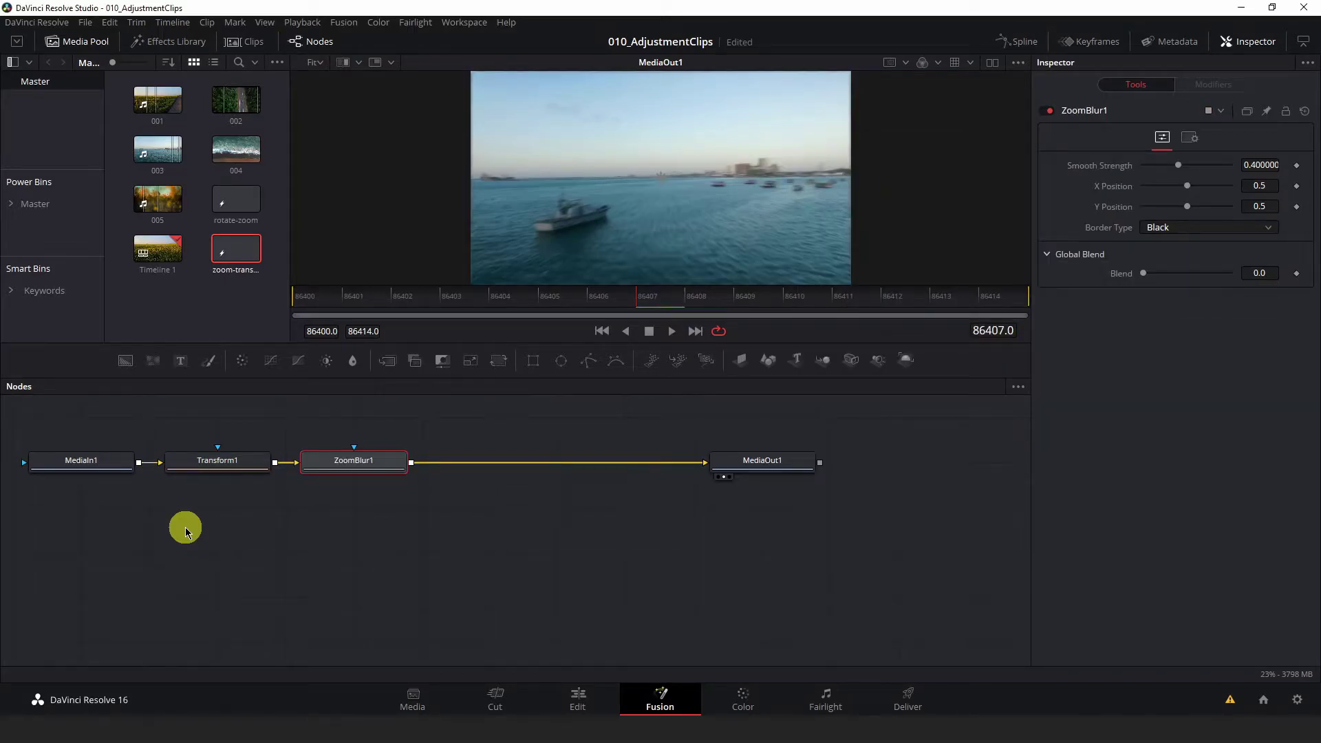
{"action": "key", "text": "ctrl+p"}
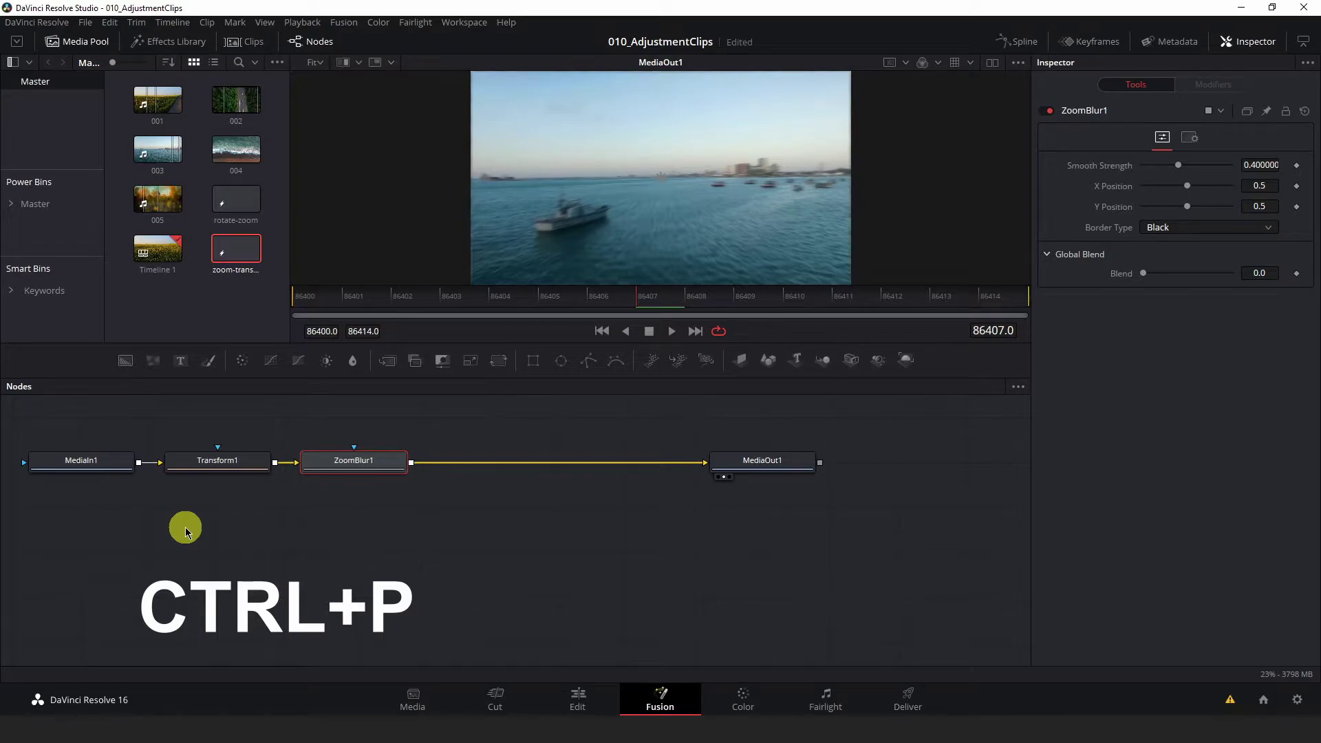
{"action": "key", "text": "ctrl+p"}
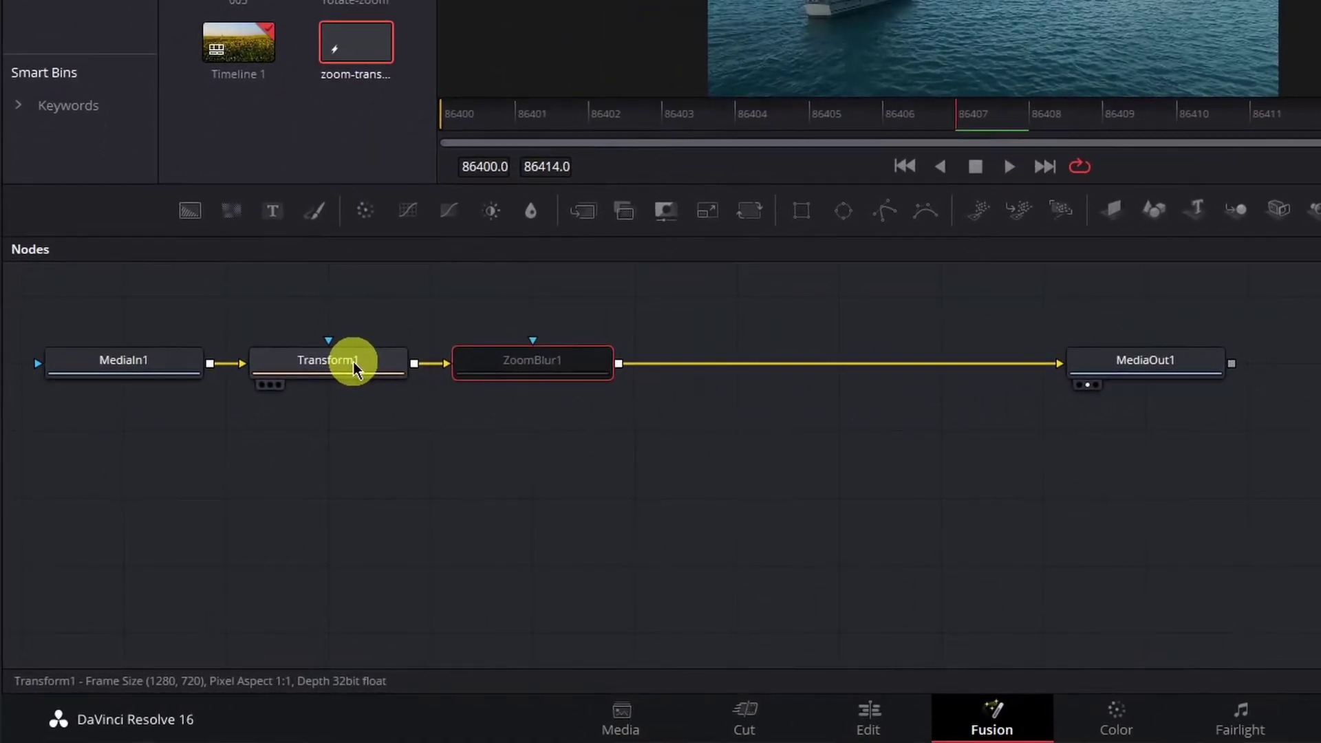
Keyframe Transform1's Size at frames 86400, 86407 and 86414, raising 86407 to 5.0.
{"action": "left_click", "coordinate": [356, 369]}
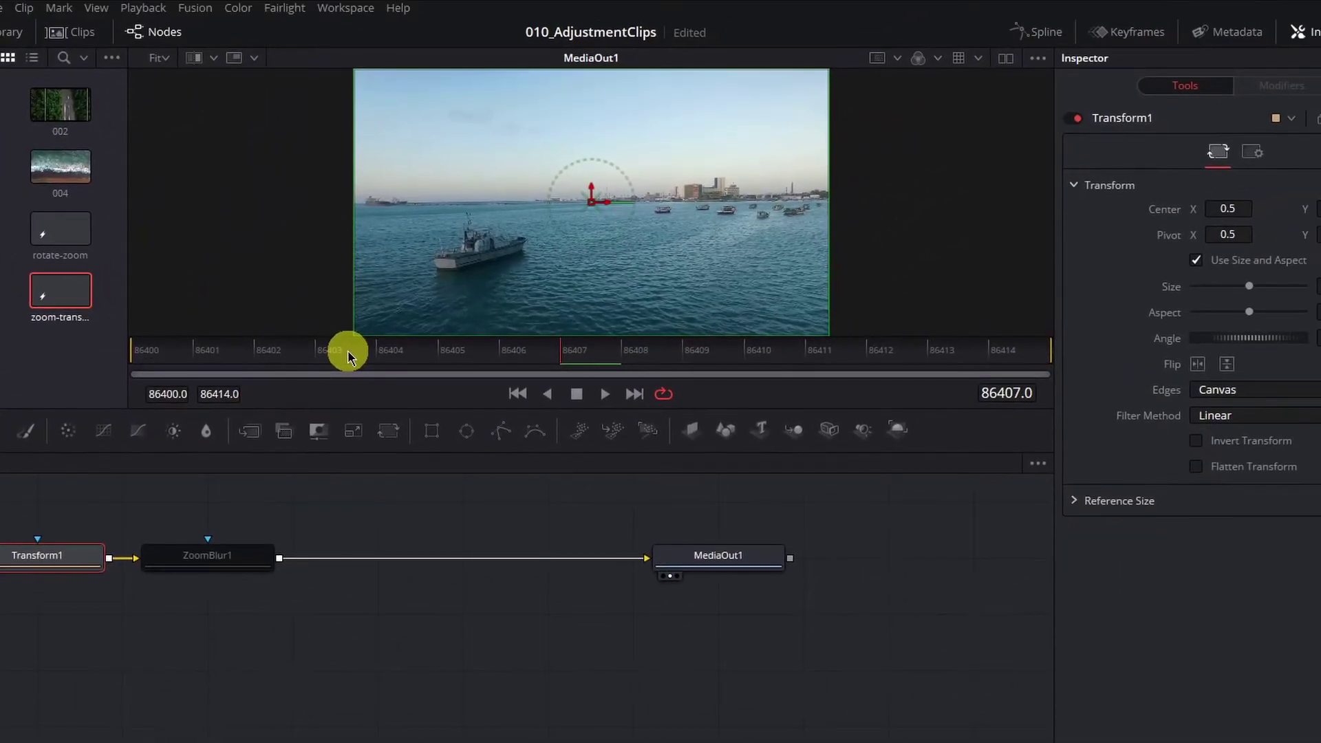
{"action": "left_click_drag", "start_coordinate": [653, 146], "coordinate": [453, 154]}
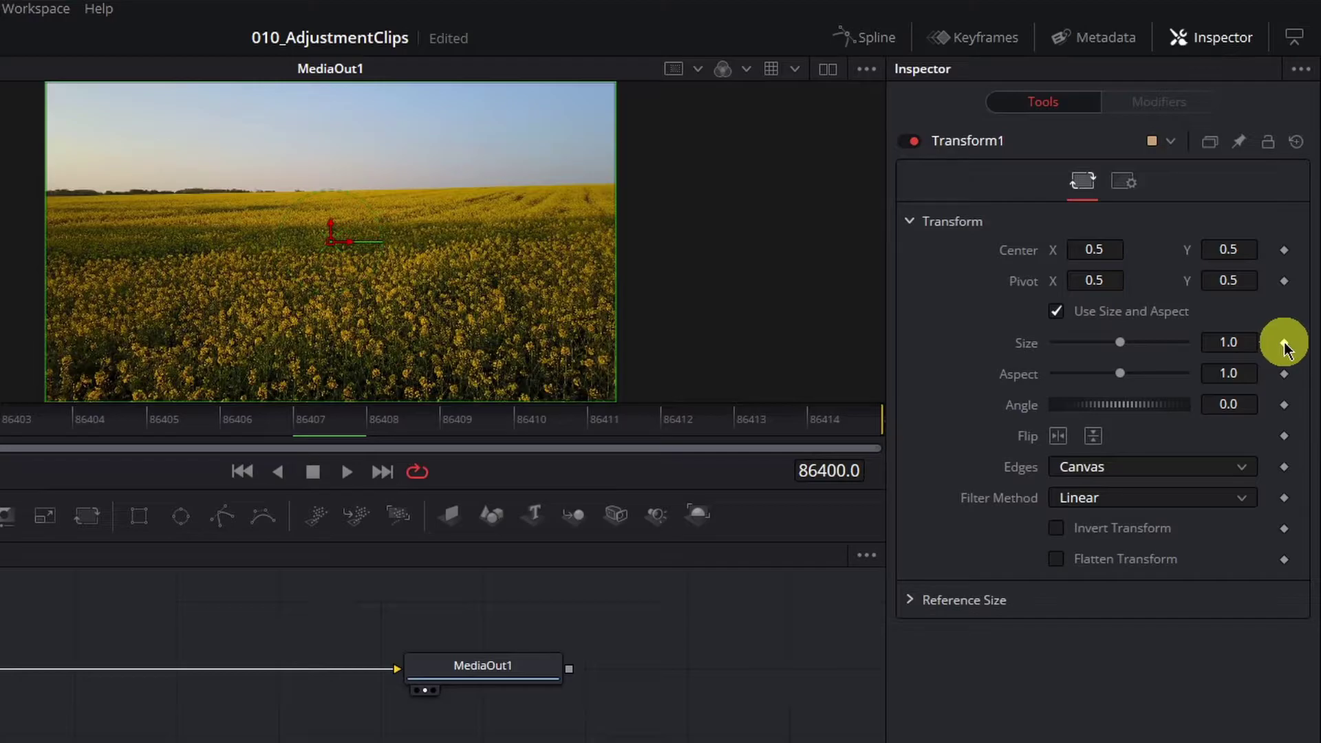
{"action": "left_click", "coordinate": [1284, 344]}
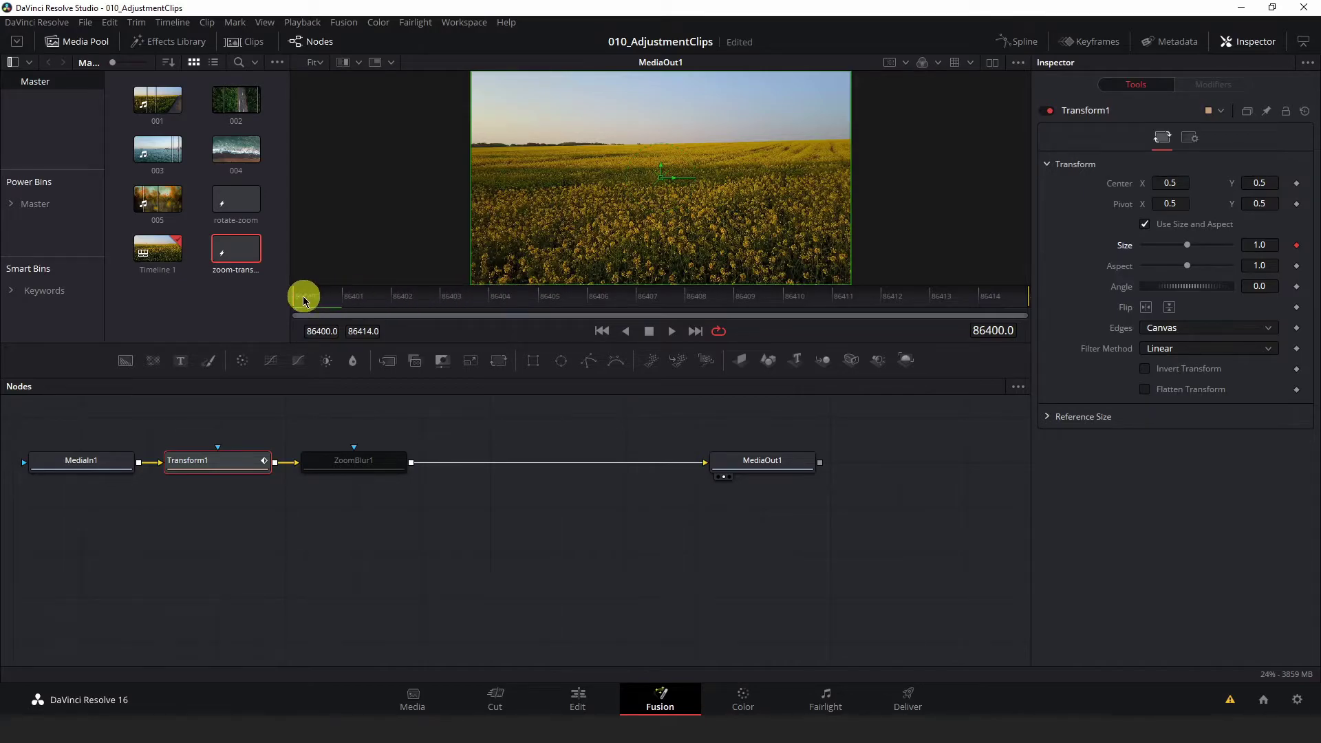
{"action": "left_click_drag", "start_coordinate": [301, 300], "coordinate": [640, 301]}
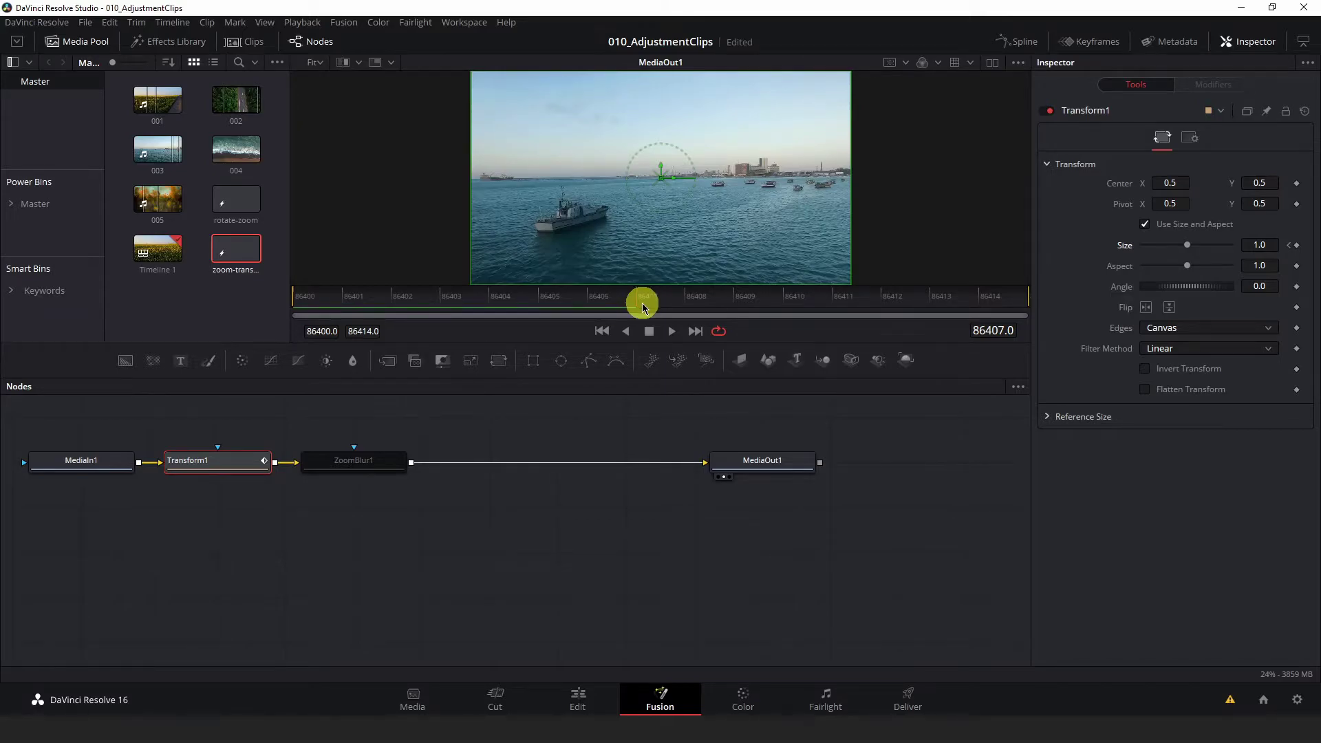
{"action": "left_click", "coordinate": [1297, 246]}
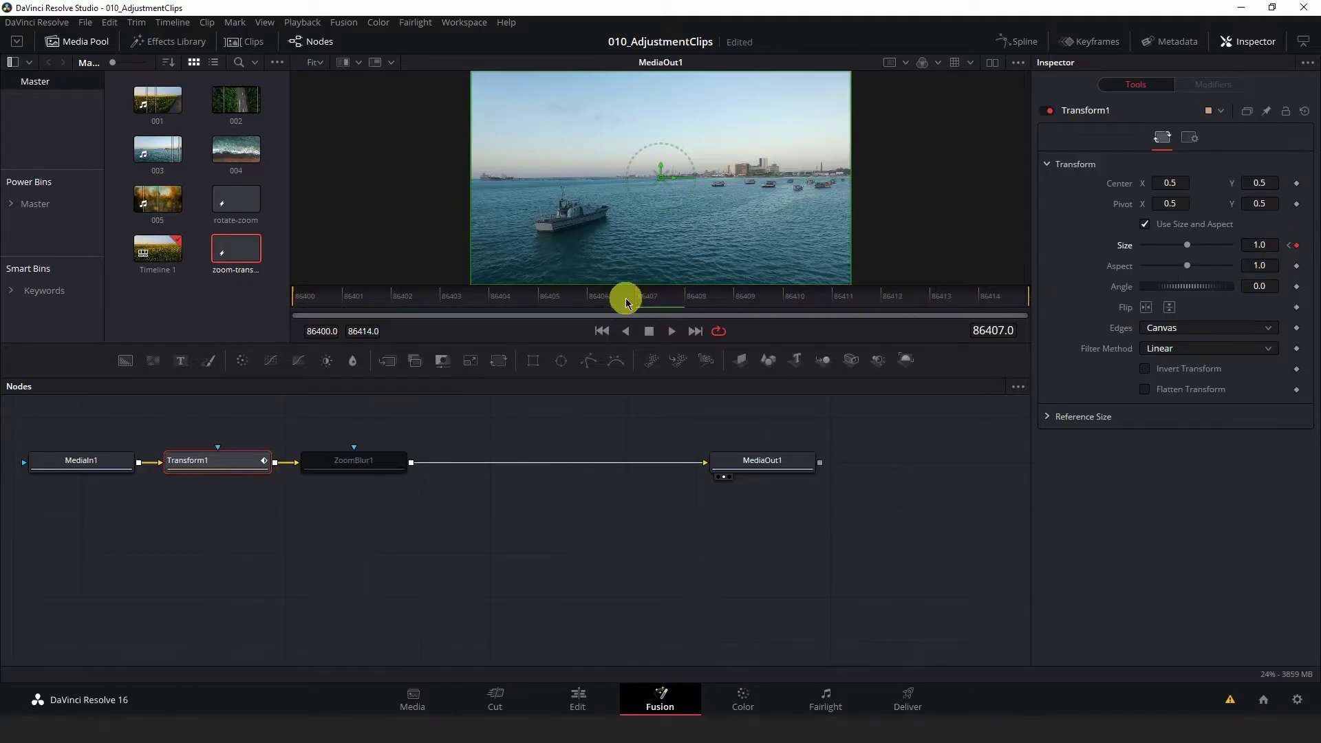
{"action": "left_click_drag", "start_coordinate": [640, 301], "coordinate": [1050, 298]}
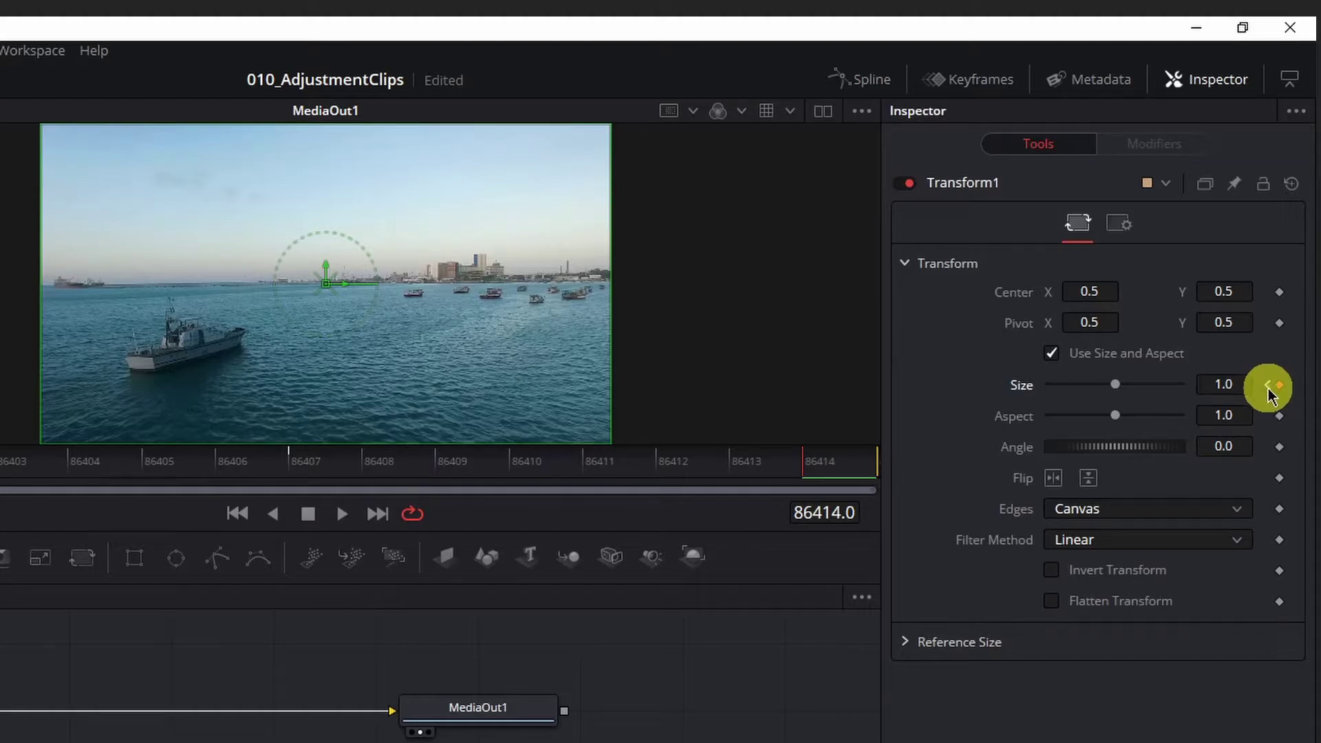
{"action": "left_click", "coordinate": [1268, 388]}
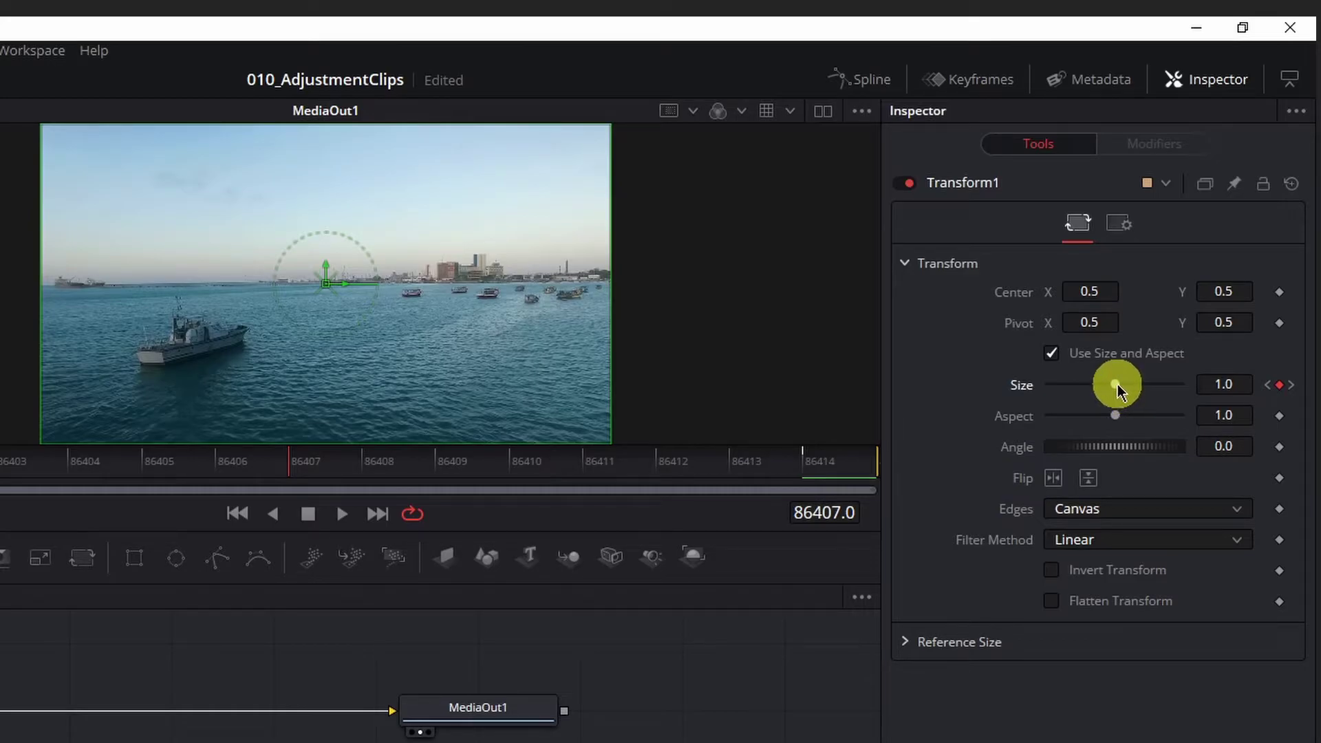
{"action": "left_click_drag", "start_coordinate": [1116, 385], "coordinate": [1198, 387]}
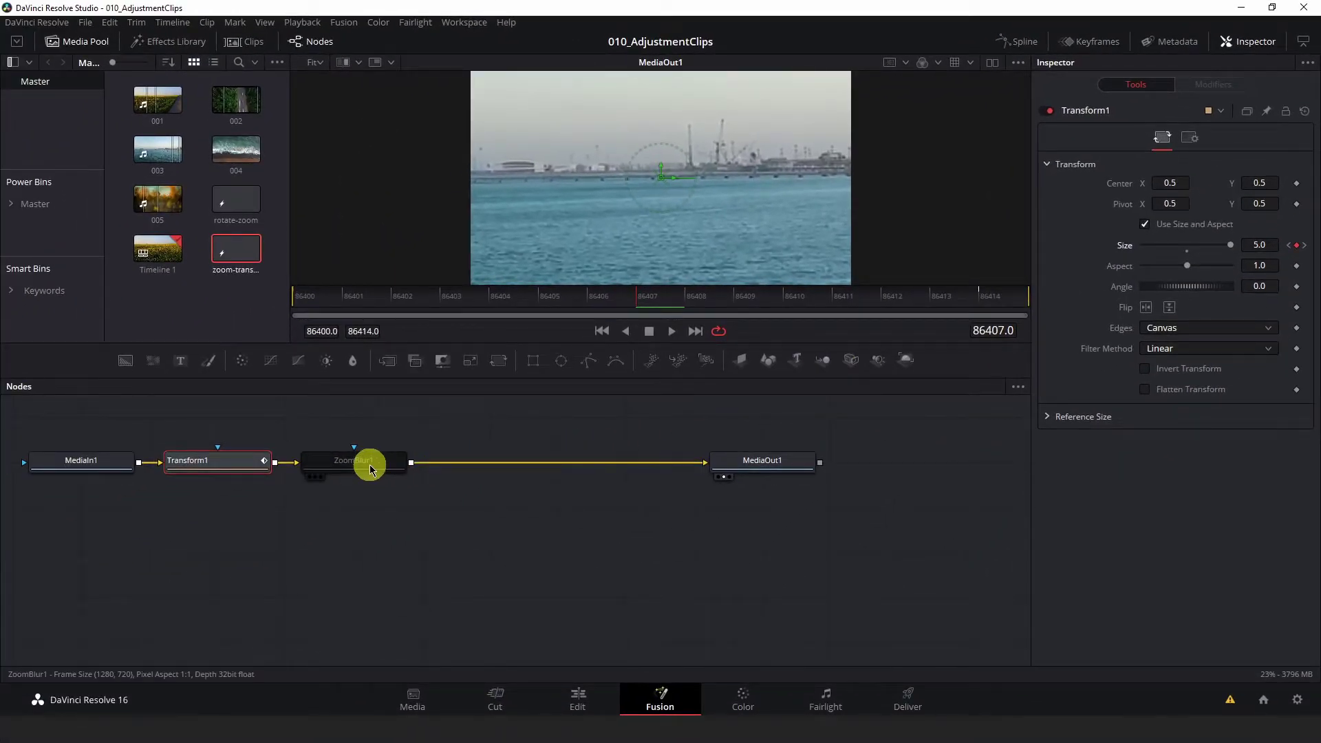
Re-enable ZoomBlur1 and keyframe its Smooth Strength at frame 86400.
{"action": "left_click", "coordinate": [369, 467]}
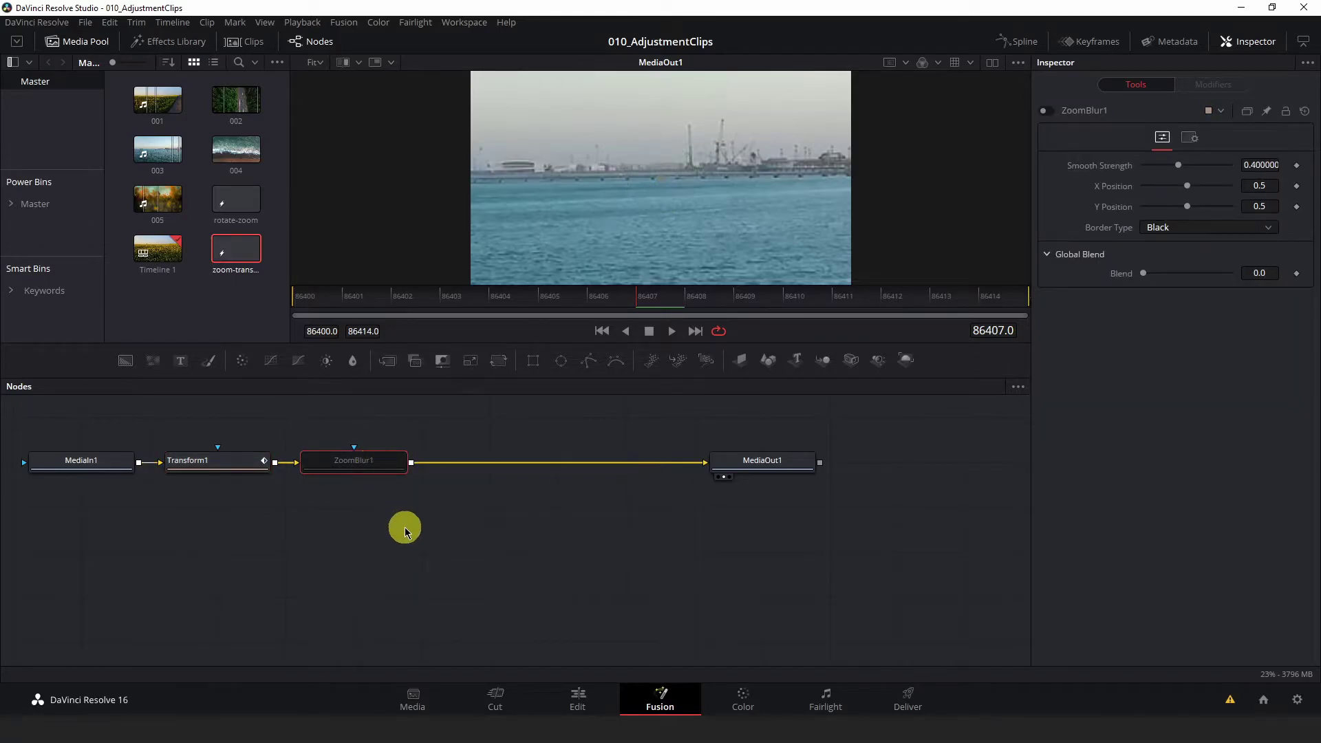
{"action": "key", "text": "ctrl+p"}
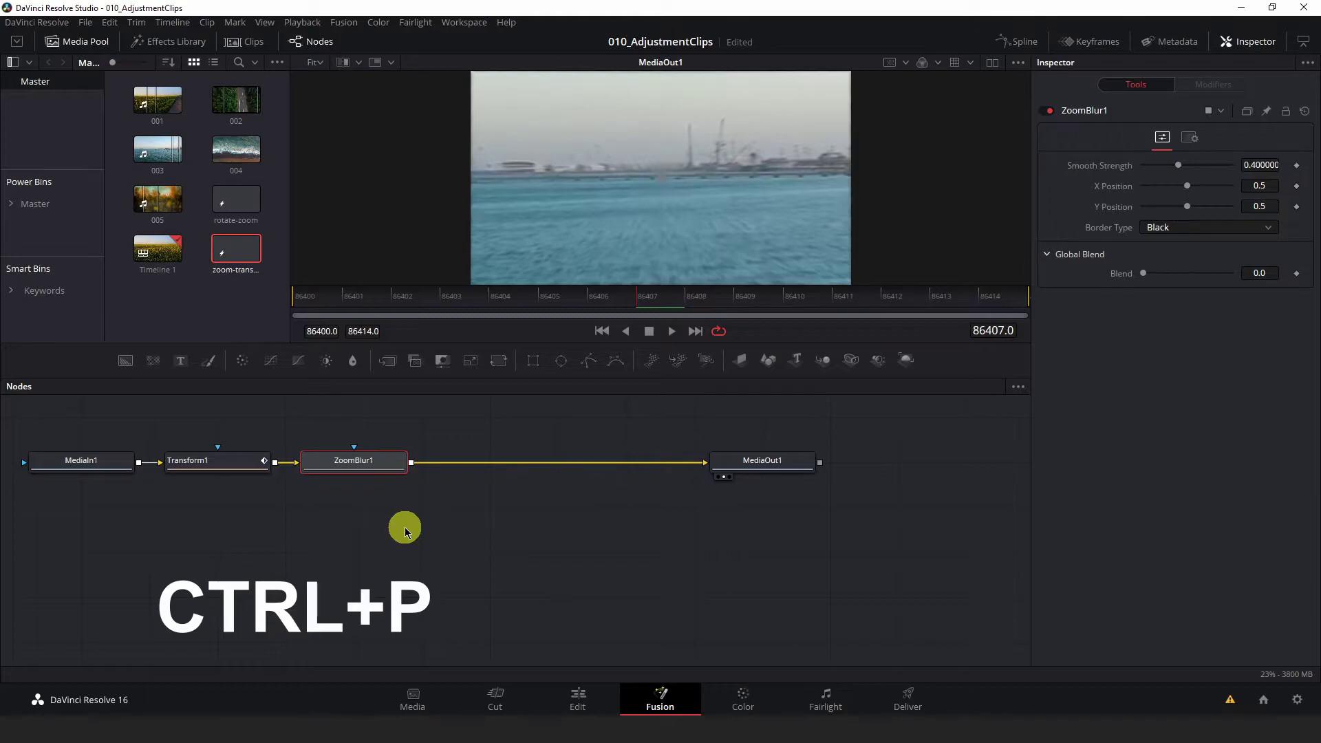
{"action": "left_click", "coordinate": [317, 302]}
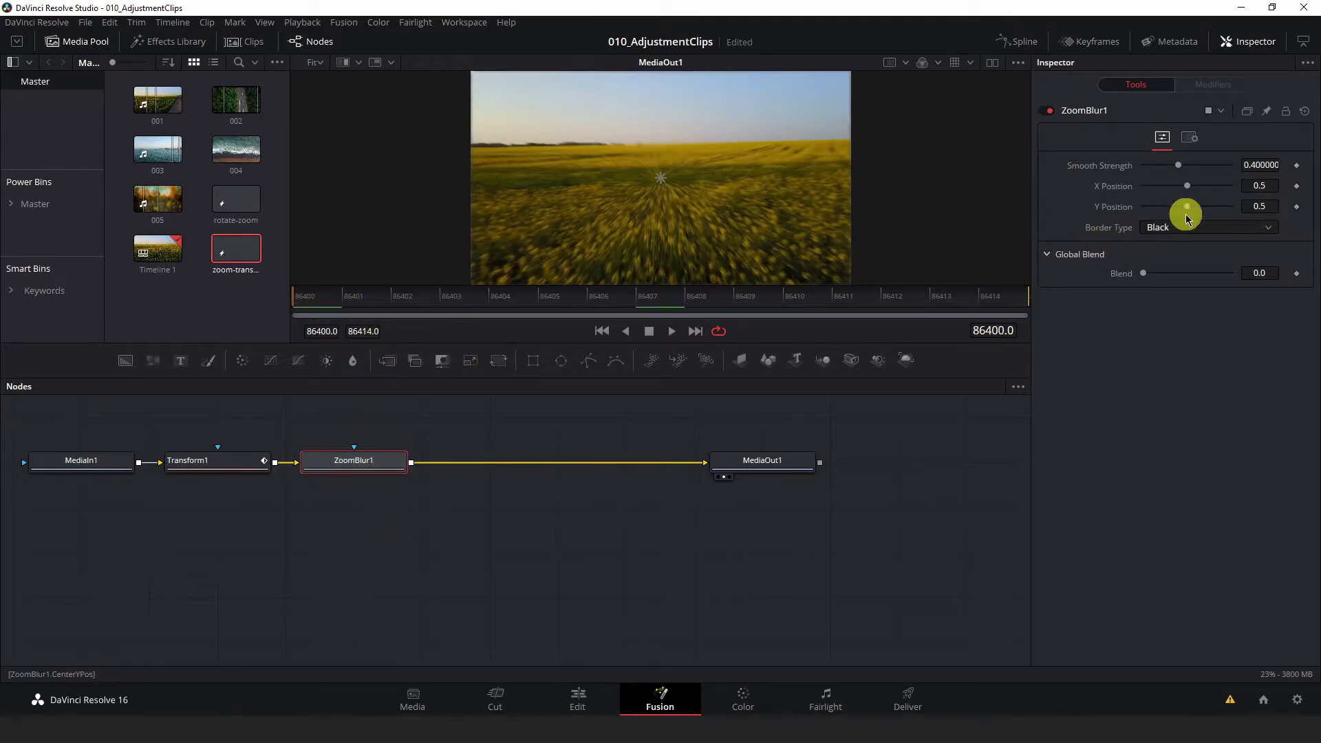
{"action": "left_click", "coordinate": [1297, 166]}
Add Smooth Strength keyframes at frames 86407 and 86414.
{"action": "left_click_drag", "start_coordinate": [523, 297], "coordinate": [647, 299]}
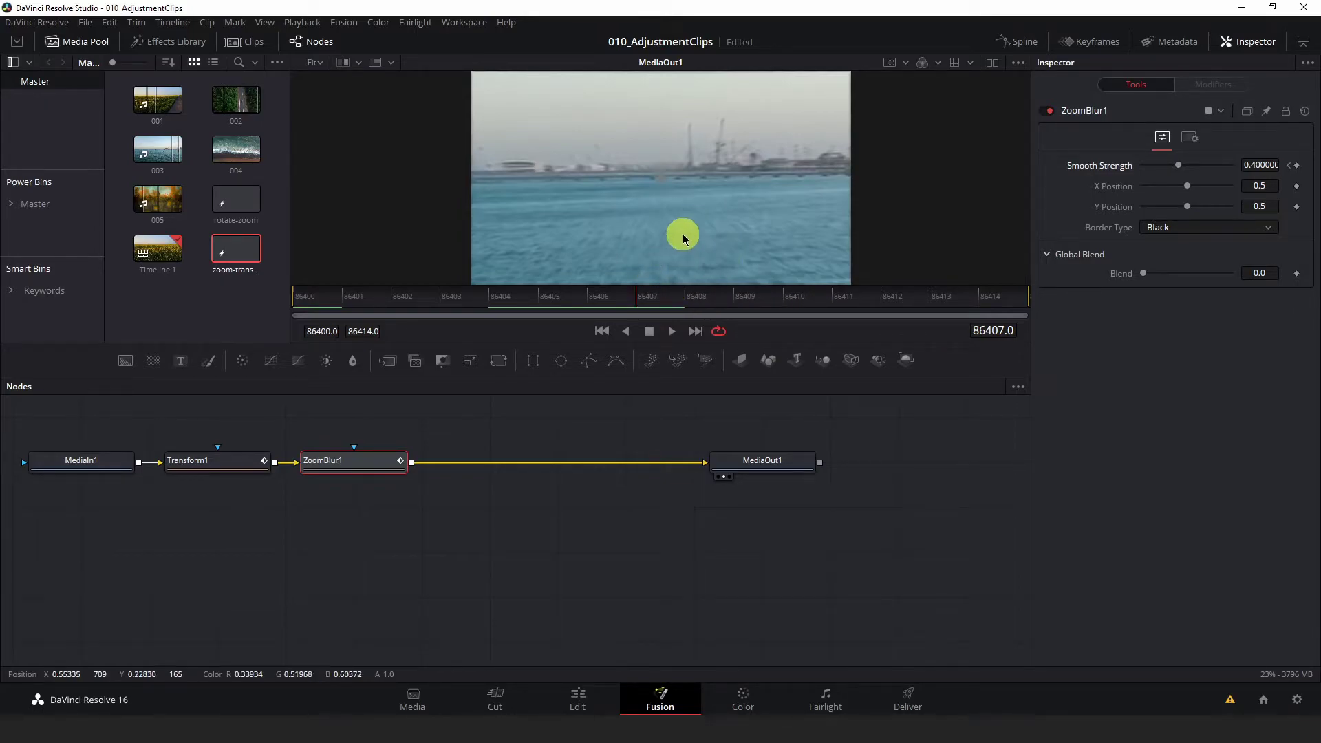
{"action": "left_click", "coordinate": [1297, 166]}
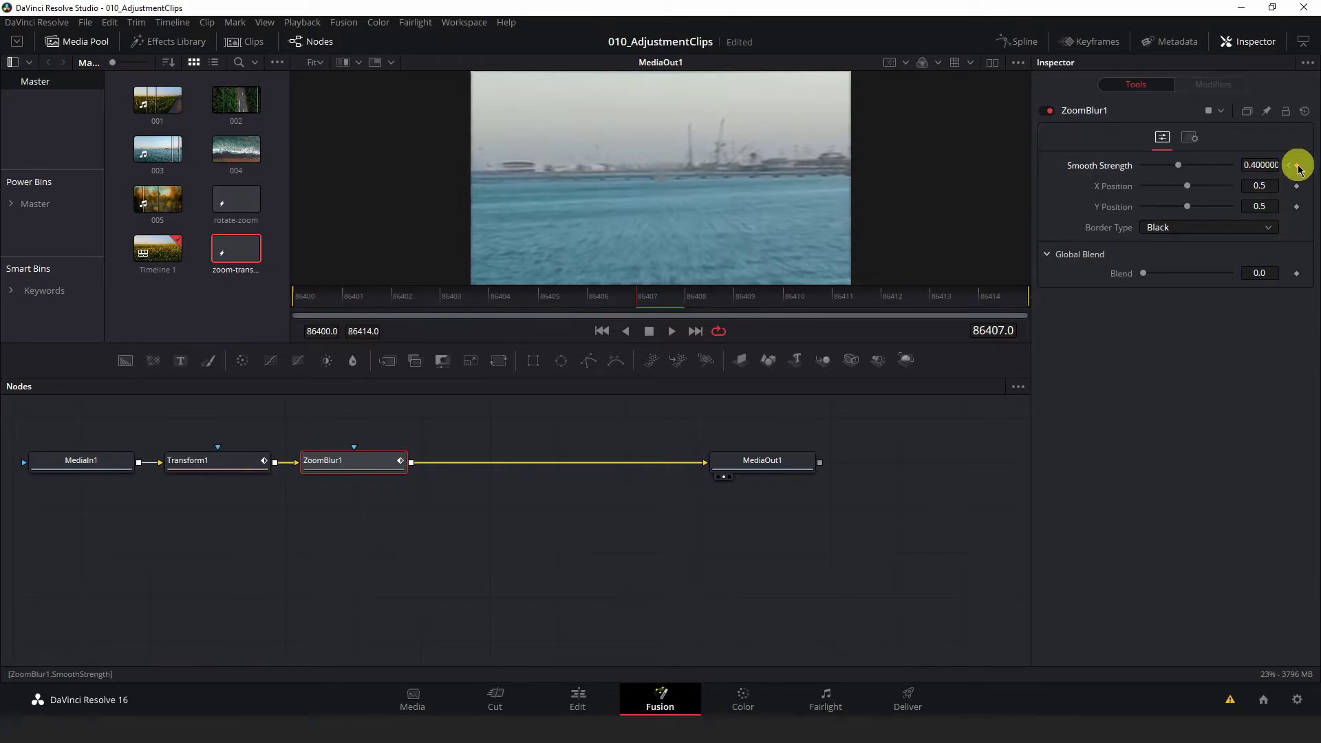
{"action": "left_click", "coordinate": [1297, 165]}
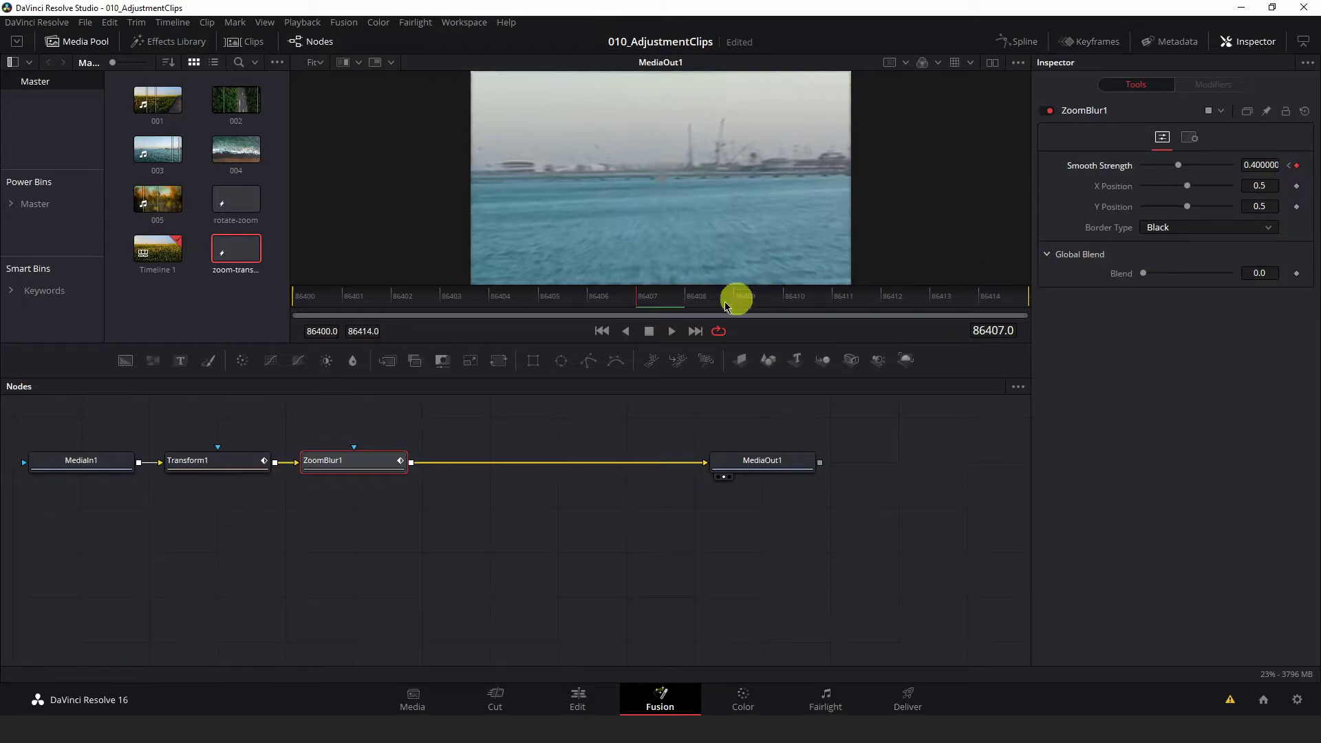
{"action": "left_click_drag", "start_coordinate": [641, 300], "coordinate": [1058, 306]}
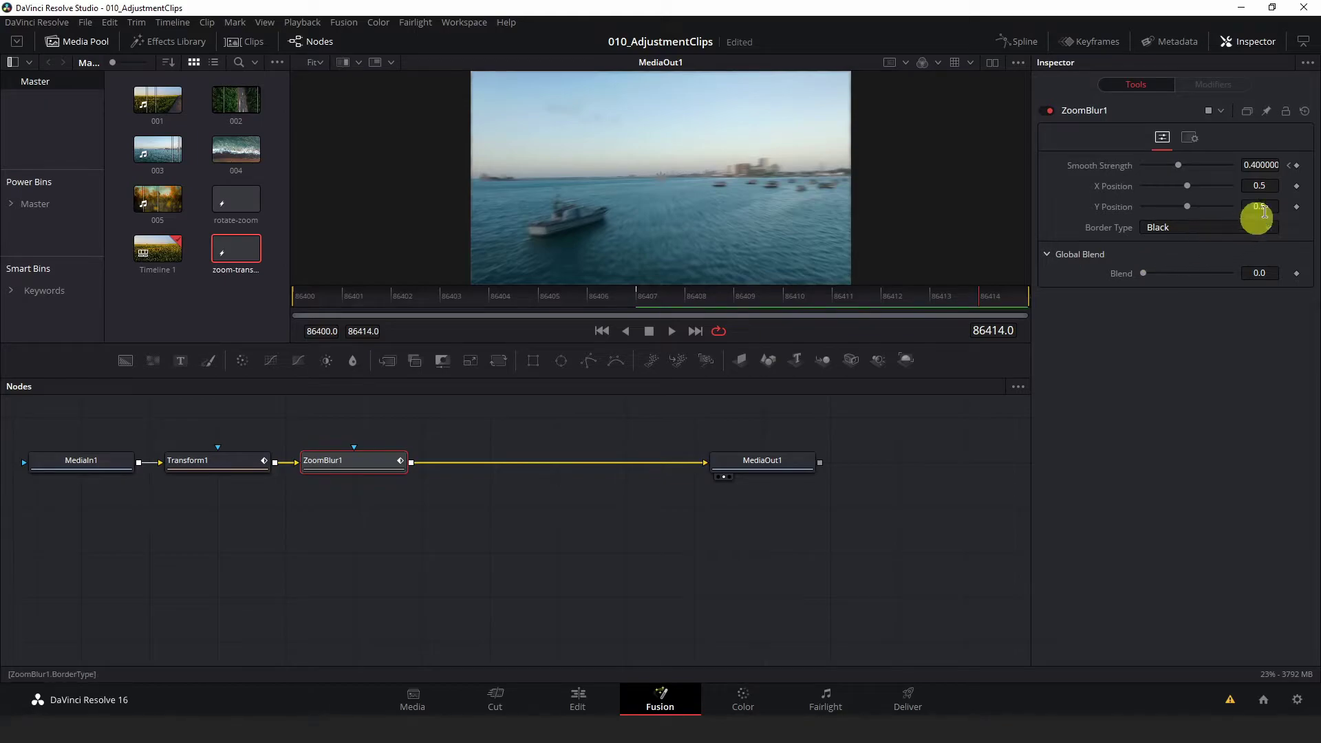
{"action": "left_click", "coordinate": [1297, 166]}
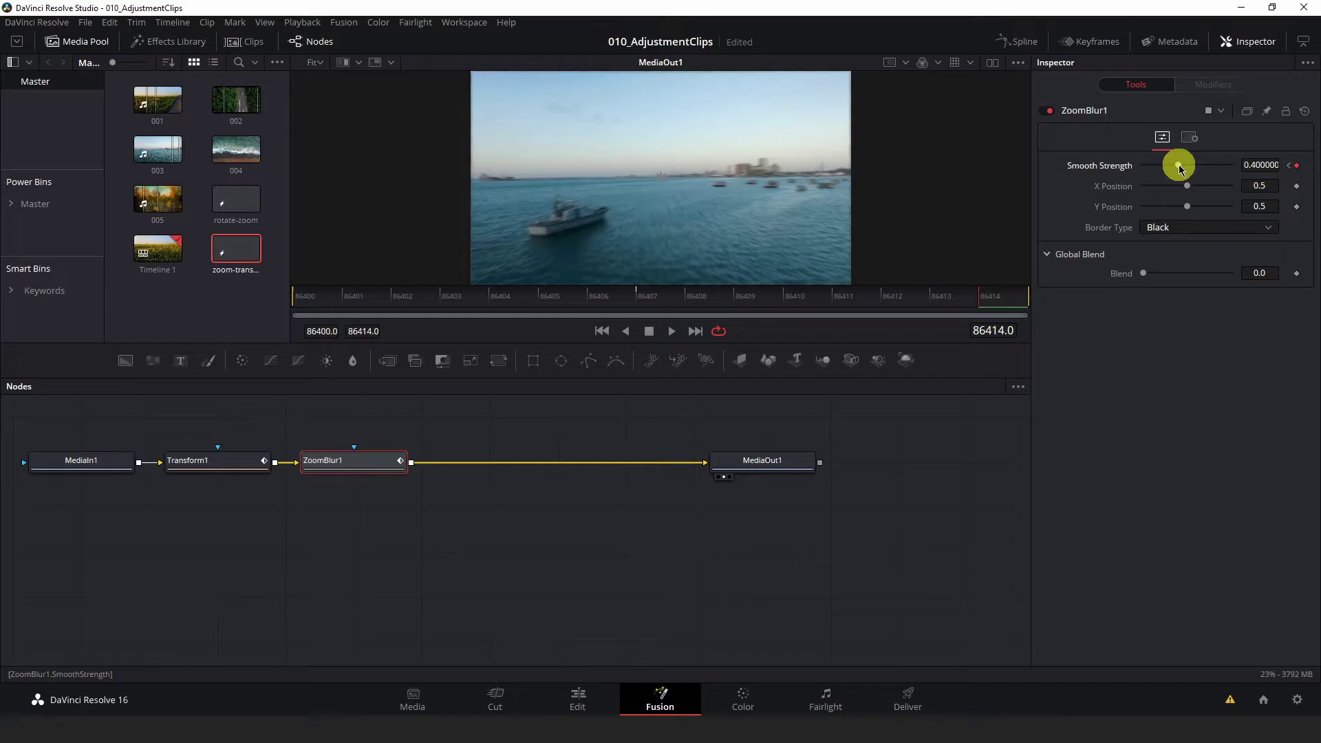
Set Zoom Blur Smooth Strength to 0.0 at the last keyframe (86414) and the first frame (86400).
{"action": "left_click_drag", "start_coordinate": [1179, 167], "coordinate": [1121, 165]}
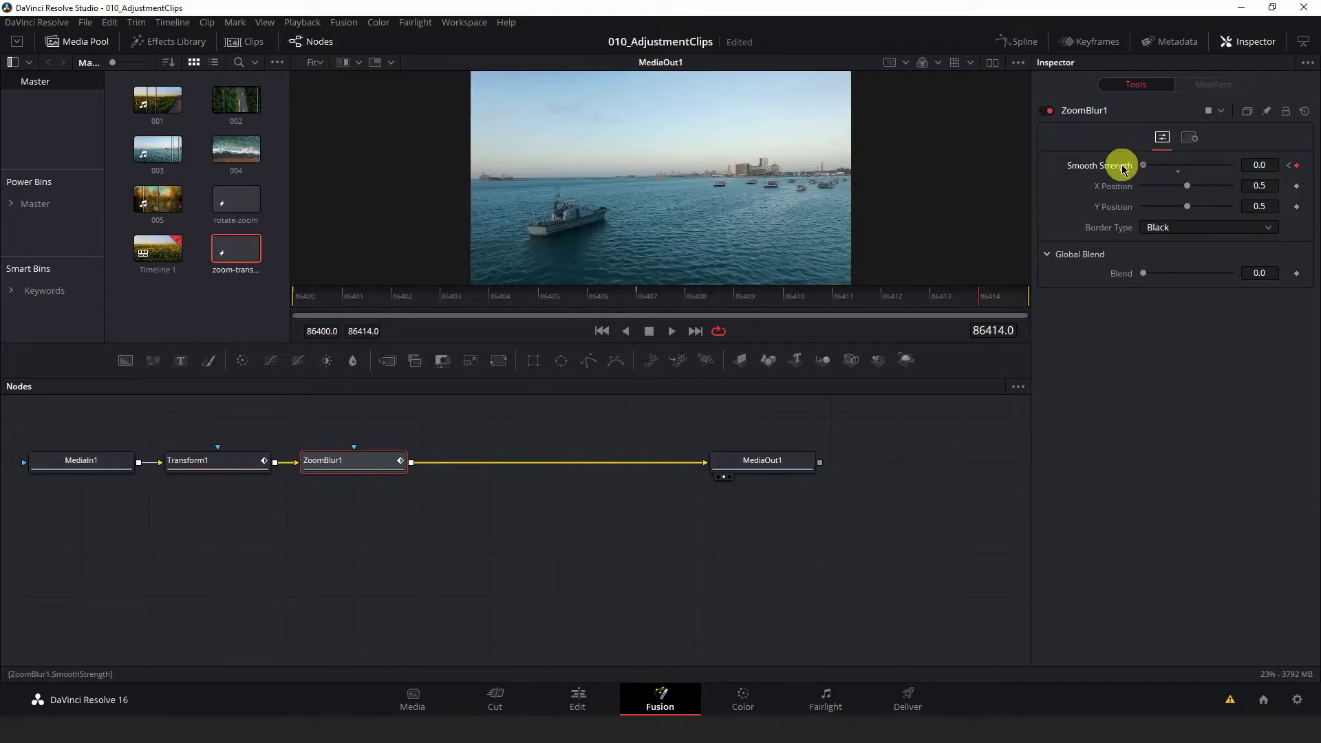
{"action": "left_click", "coordinate": [1288, 166]}
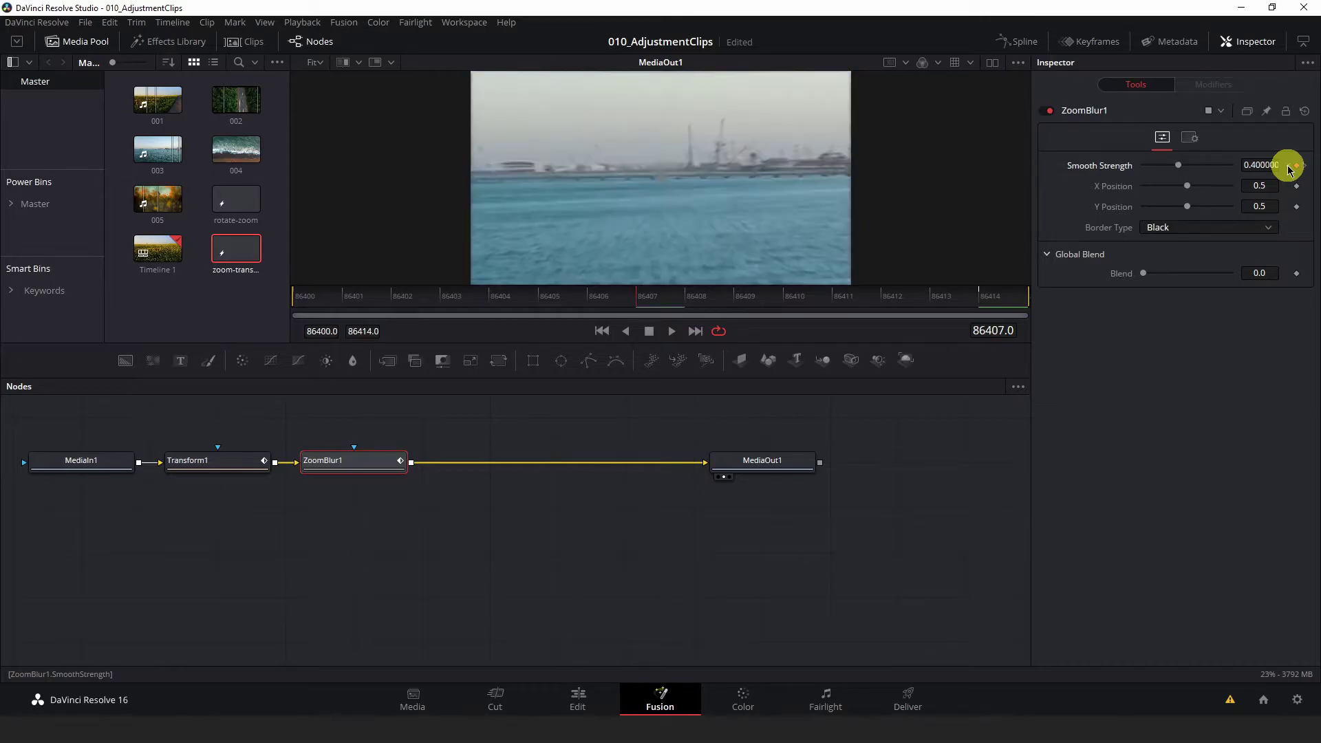
{"action": "left_click", "coordinate": [1288, 167]}
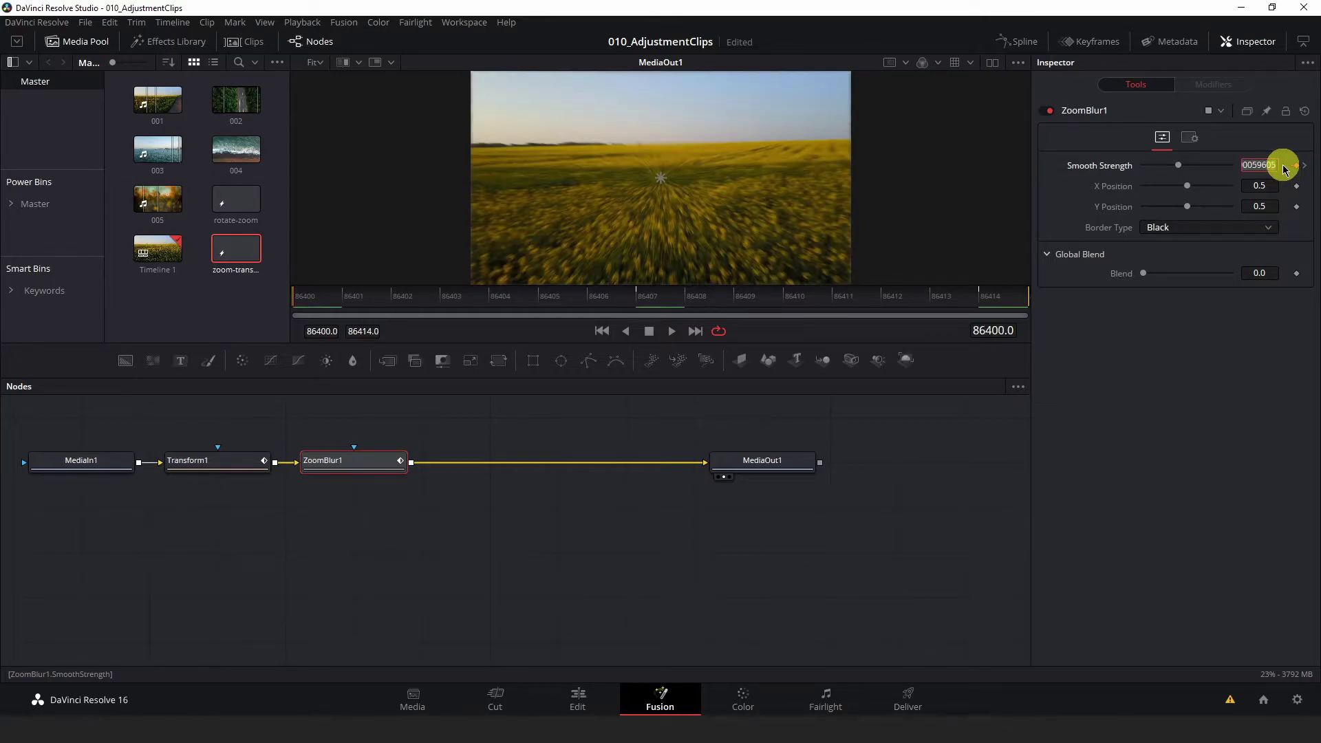
{"action": "left_click_drag", "start_coordinate": [1180, 167], "coordinate": [1119, 171]}
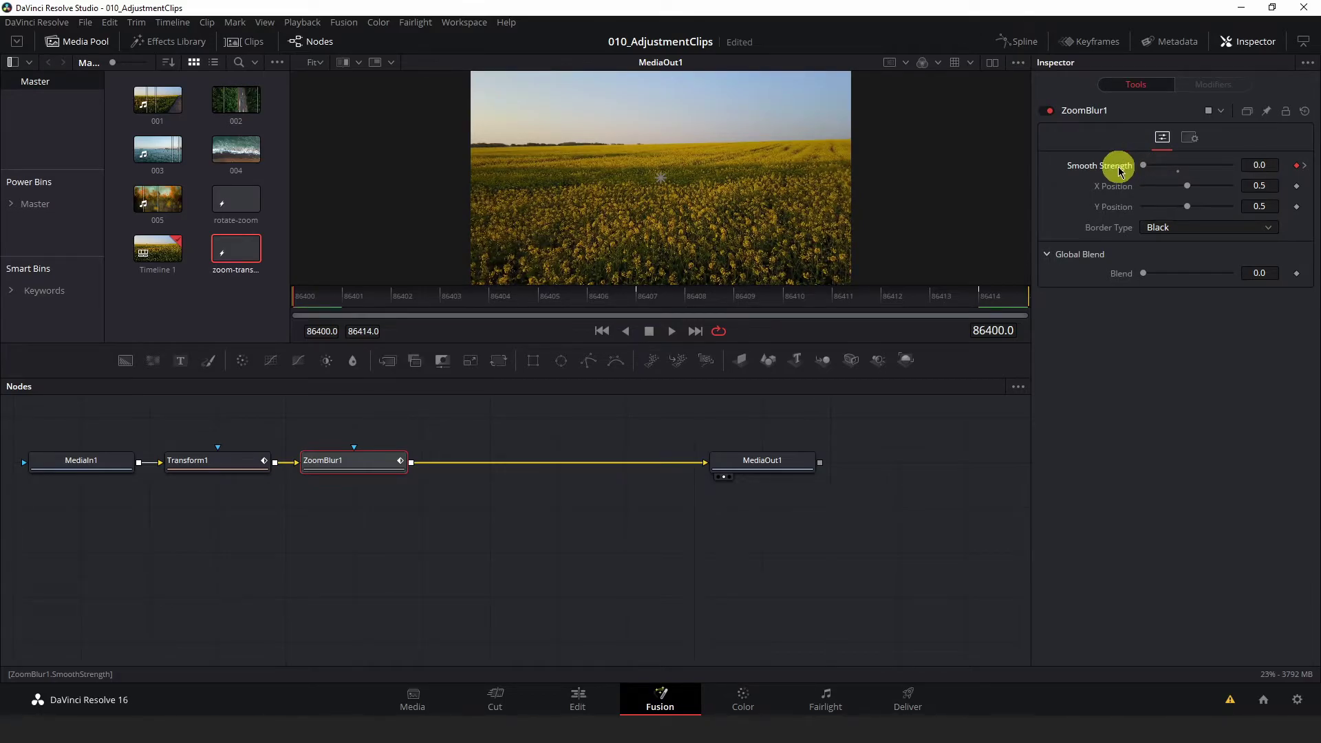
{"action": "left_click", "coordinate": [362, 298]}
{"action": "left_click_drag", "start_coordinate": [363, 297], "coordinate": [291, 313]}
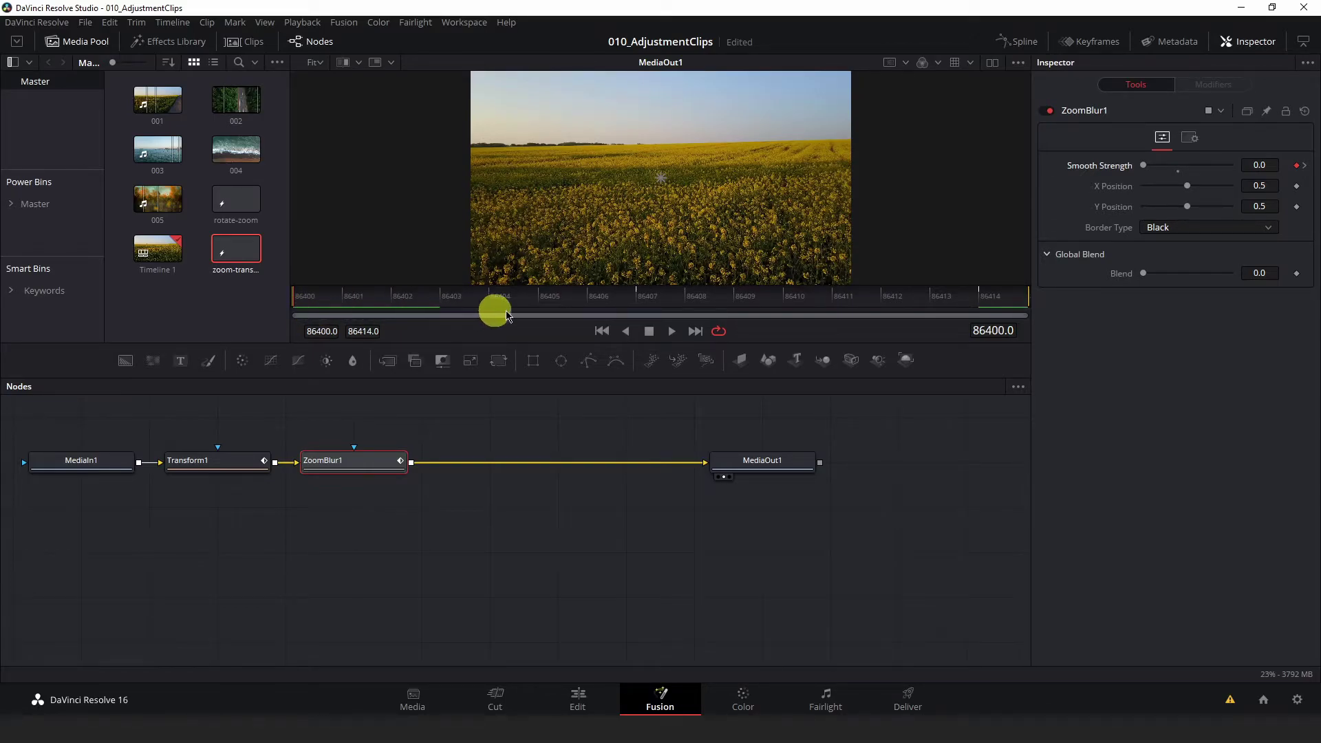
Set Smooth Strength to 0.7 at the middle frame 86407.
{"action": "left_click", "coordinate": [623, 303]}
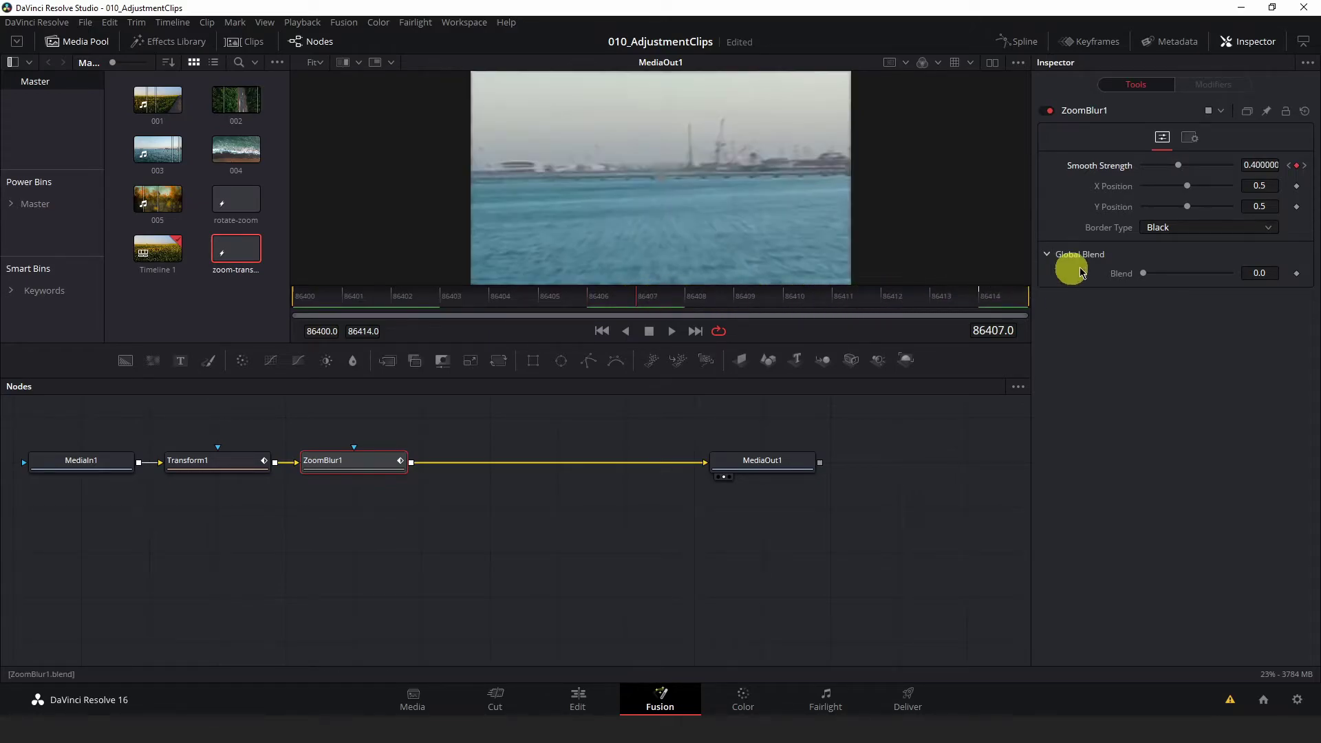
{"action": "double_click", "coordinate": [1263, 163]}
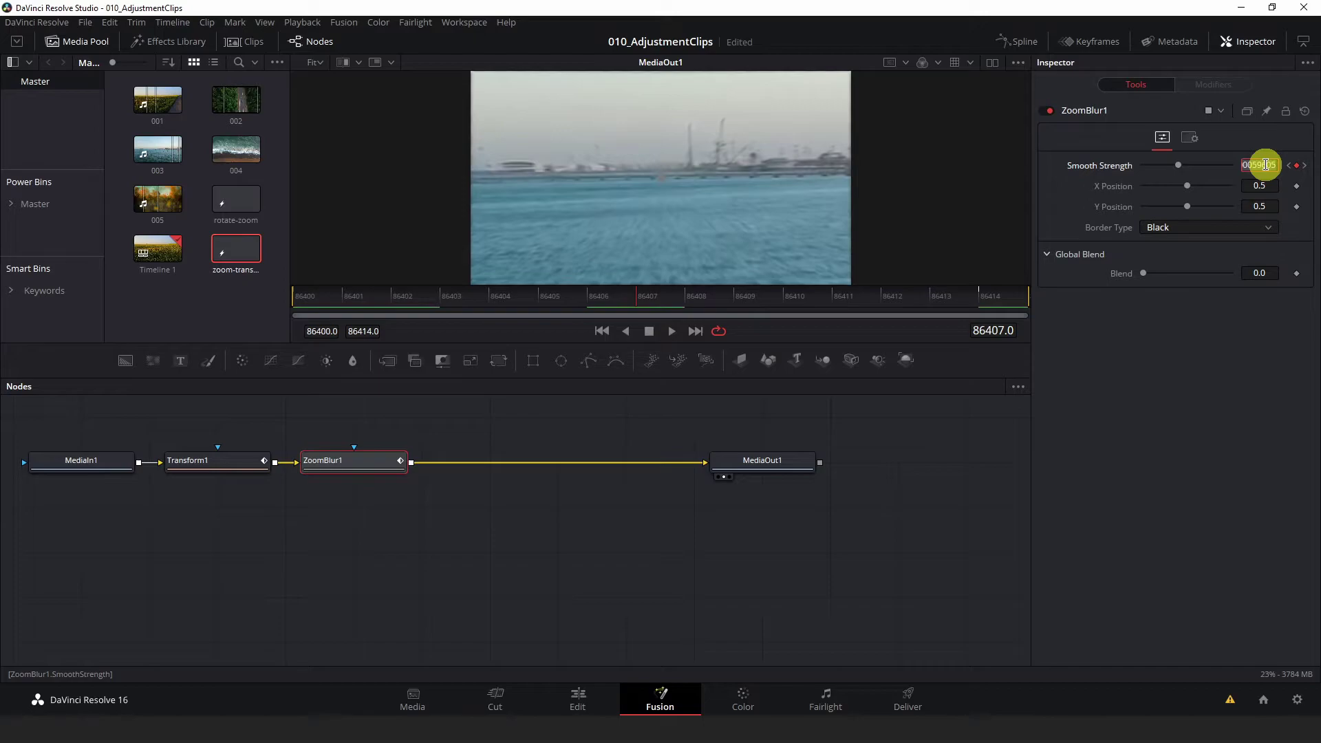
{"action": "type", "text": ".7"}
{"action": "key", "text": "Tab"}
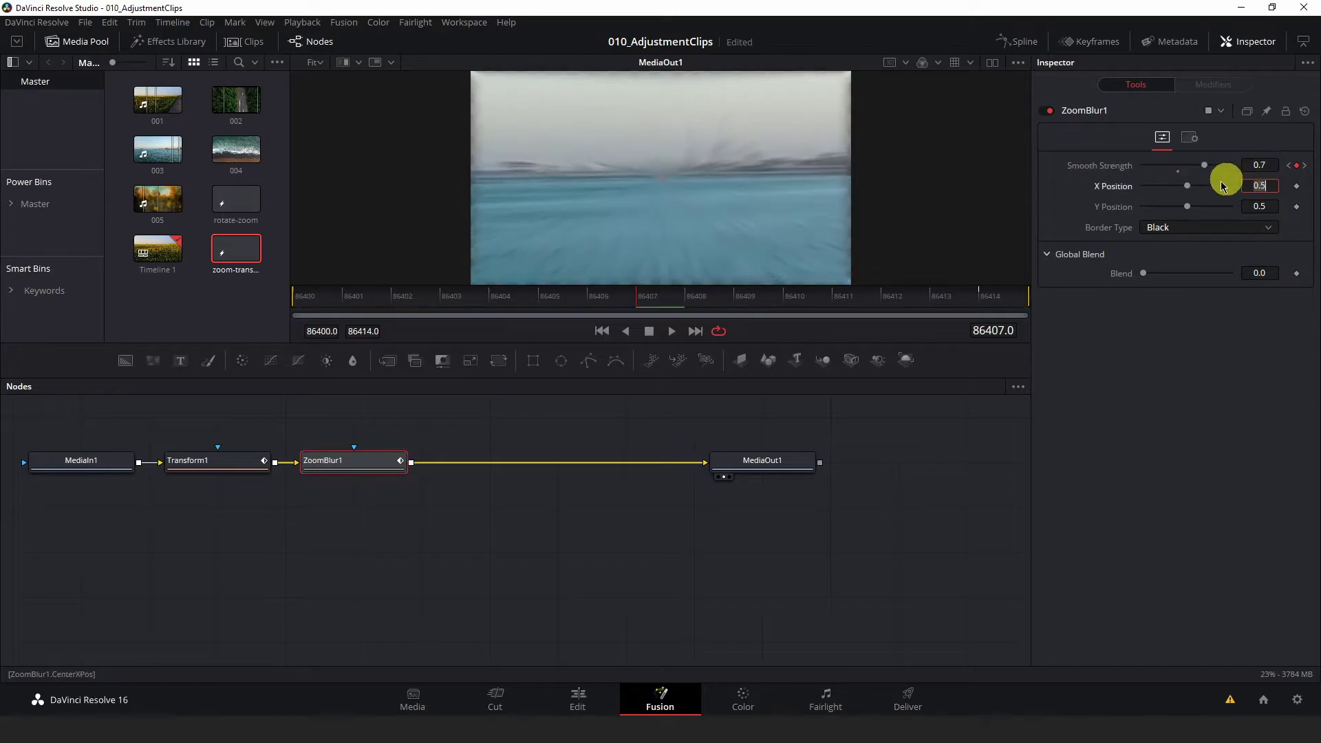
{"action": "left_click", "coordinate": [1176, 229]}
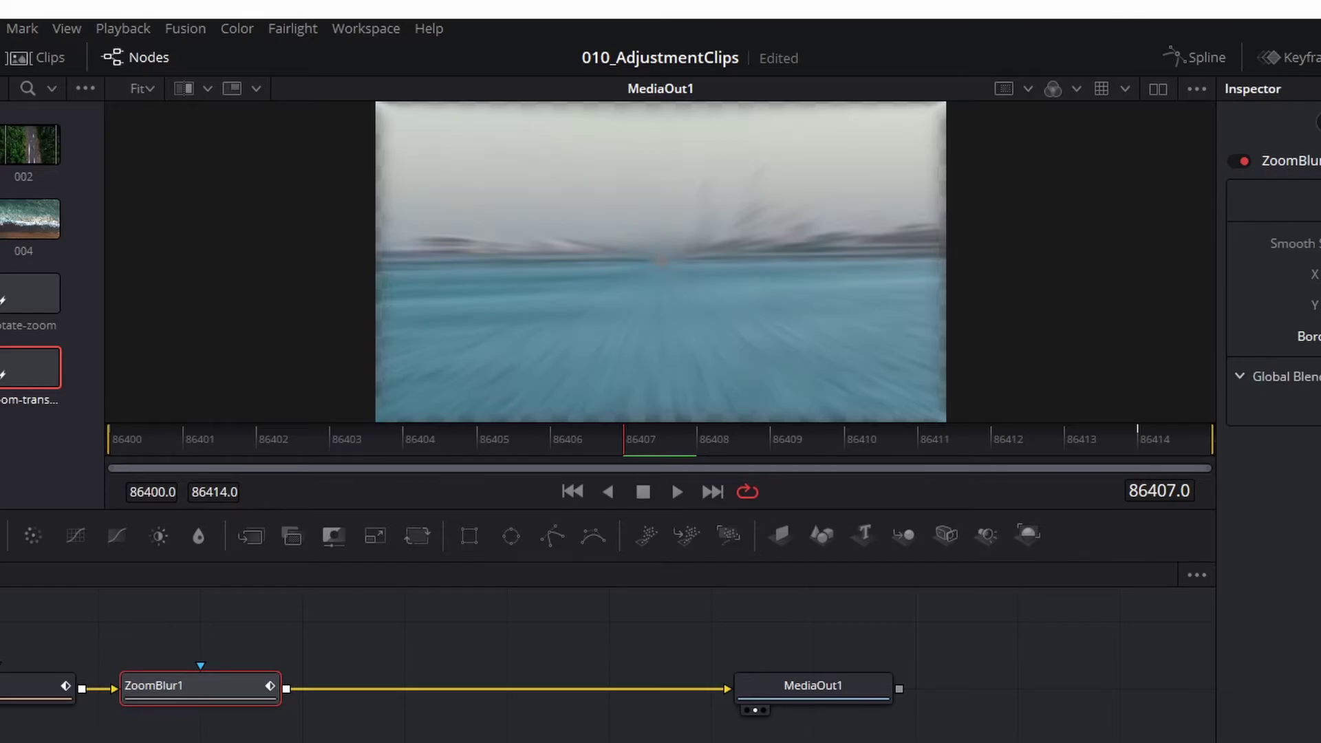
Set ZoomBlur1's Border Type to Reflect and go back to the Edit page.
{"action": "left_click", "coordinate": [1177, 287]}
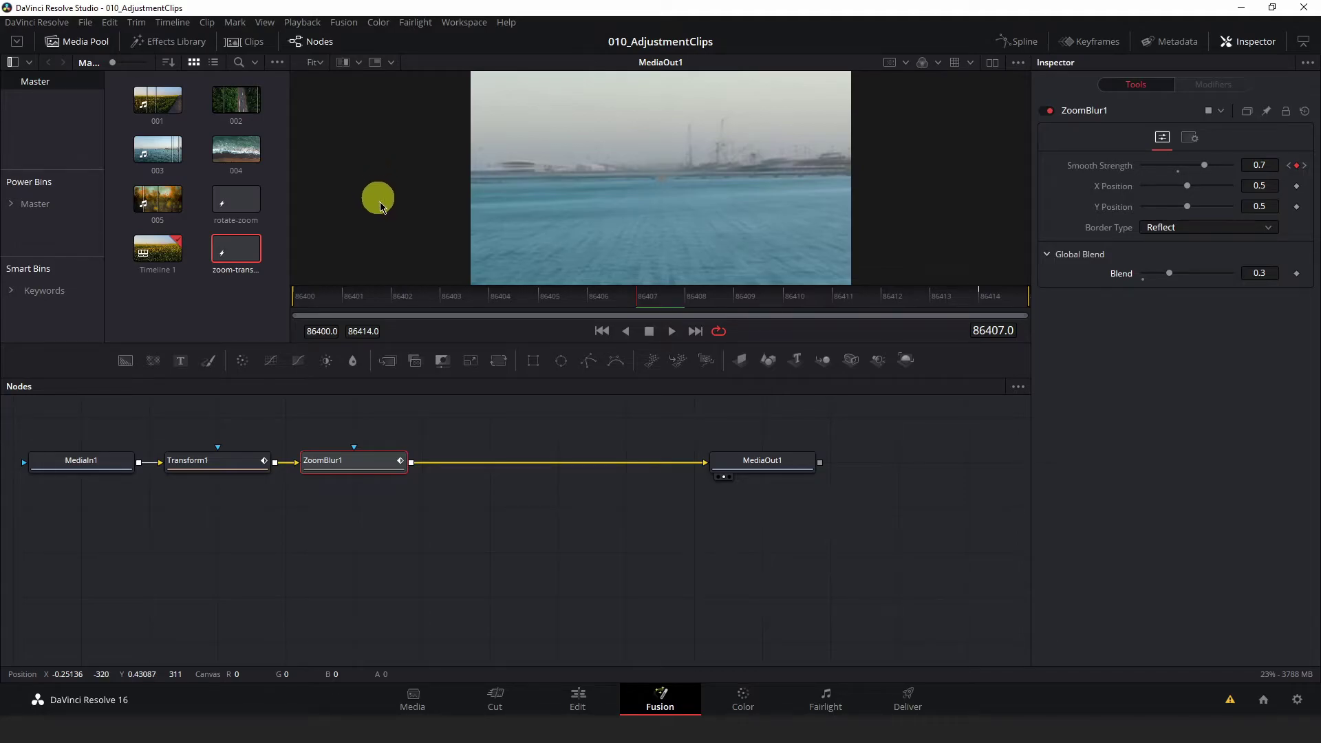
{"action": "left_click", "coordinate": [577, 696]}
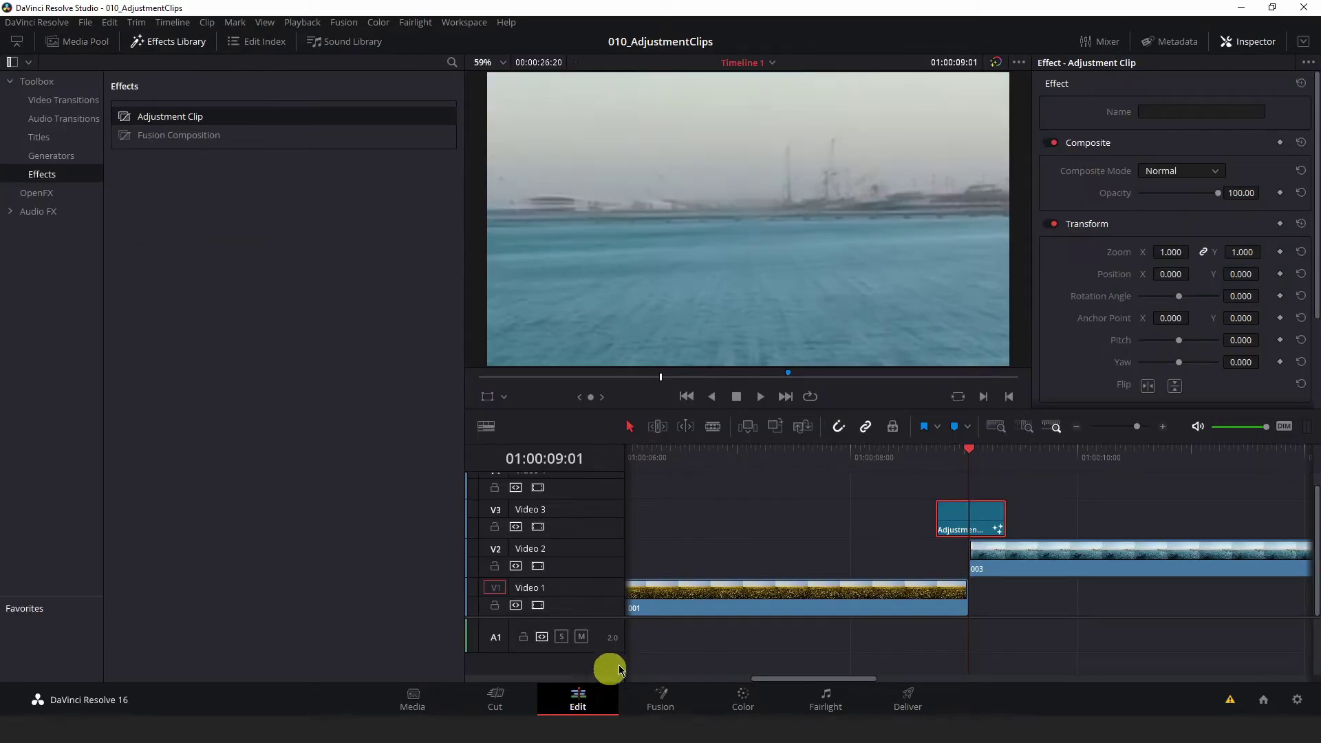
Play the field-to-harbour cut twice, then open the V3 Adjustment Clip in the Fusion page.
{"action": "left_click", "coordinate": [880, 457]}
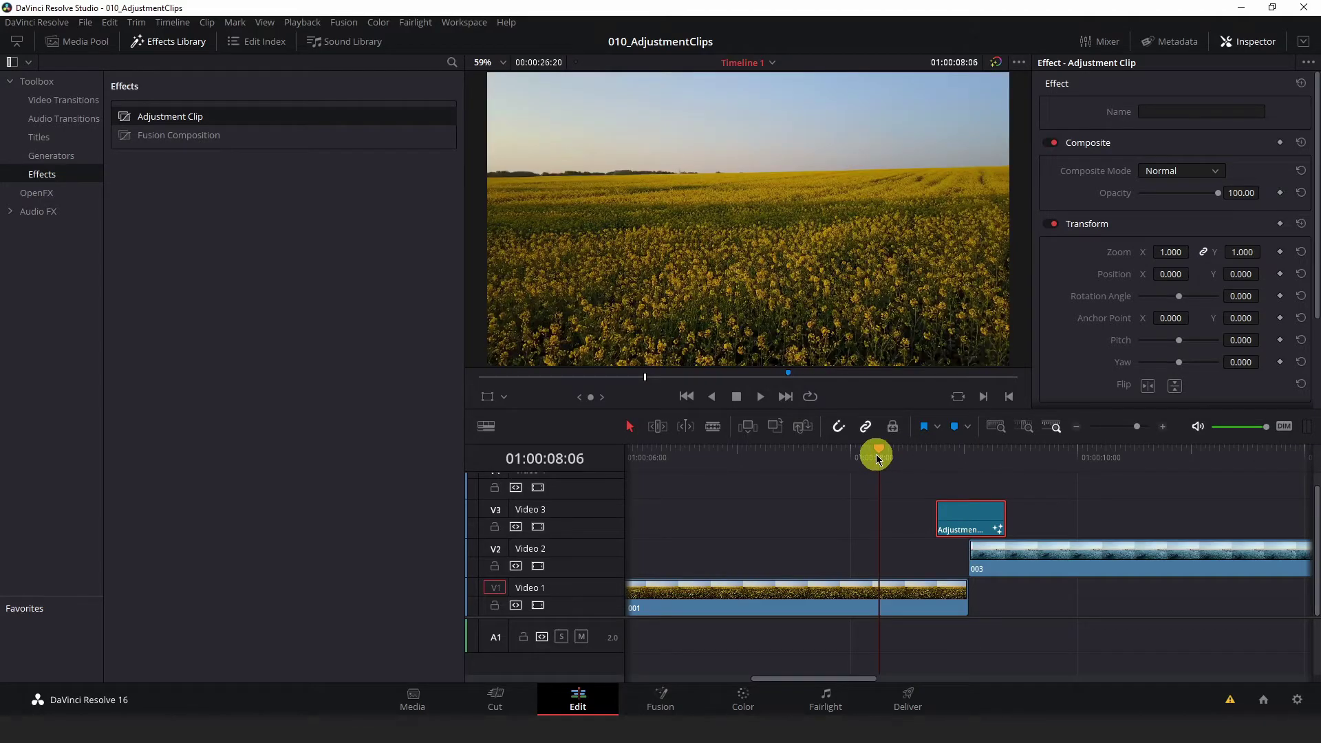
{"action": "key", "text": "space"}
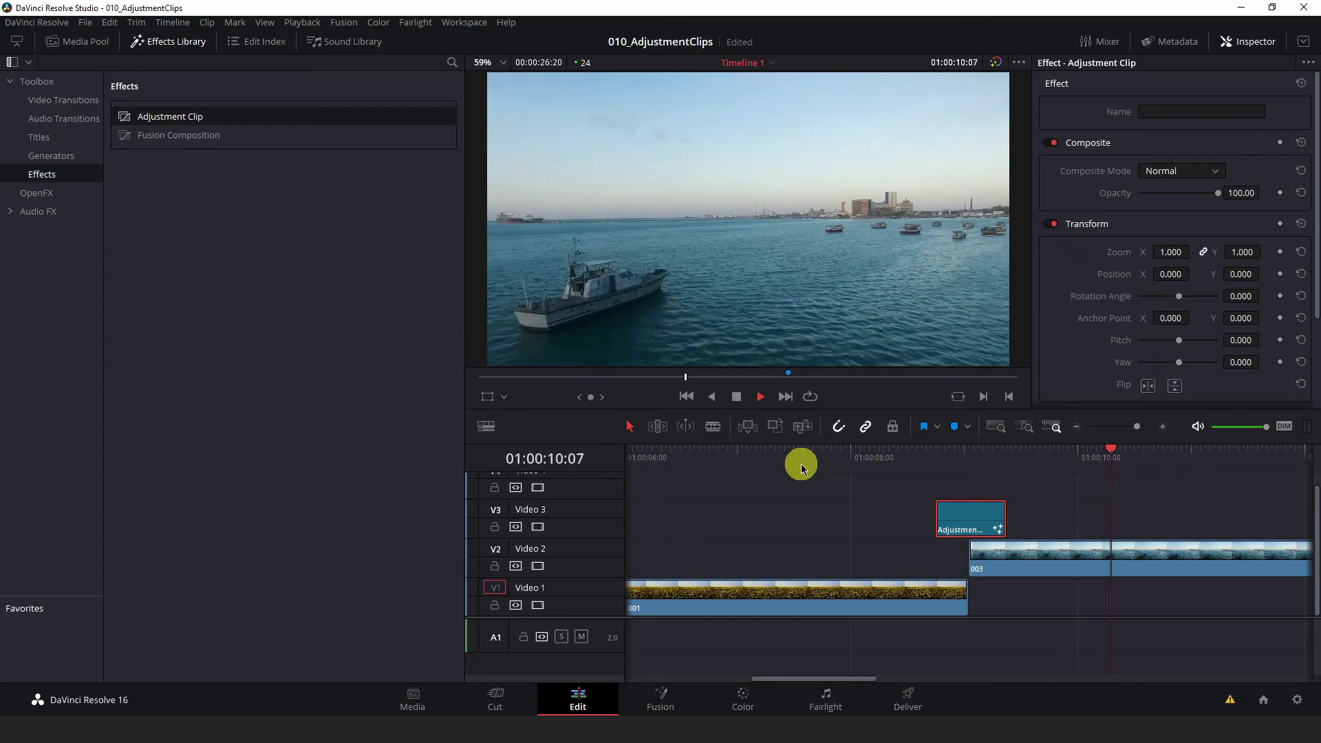
{"action": "key", "text": "space"}
{"action": "left_click_drag", "start_coordinate": [1001, 461], "coordinate": [868, 465]}
{"action": "key", "text": "space"}
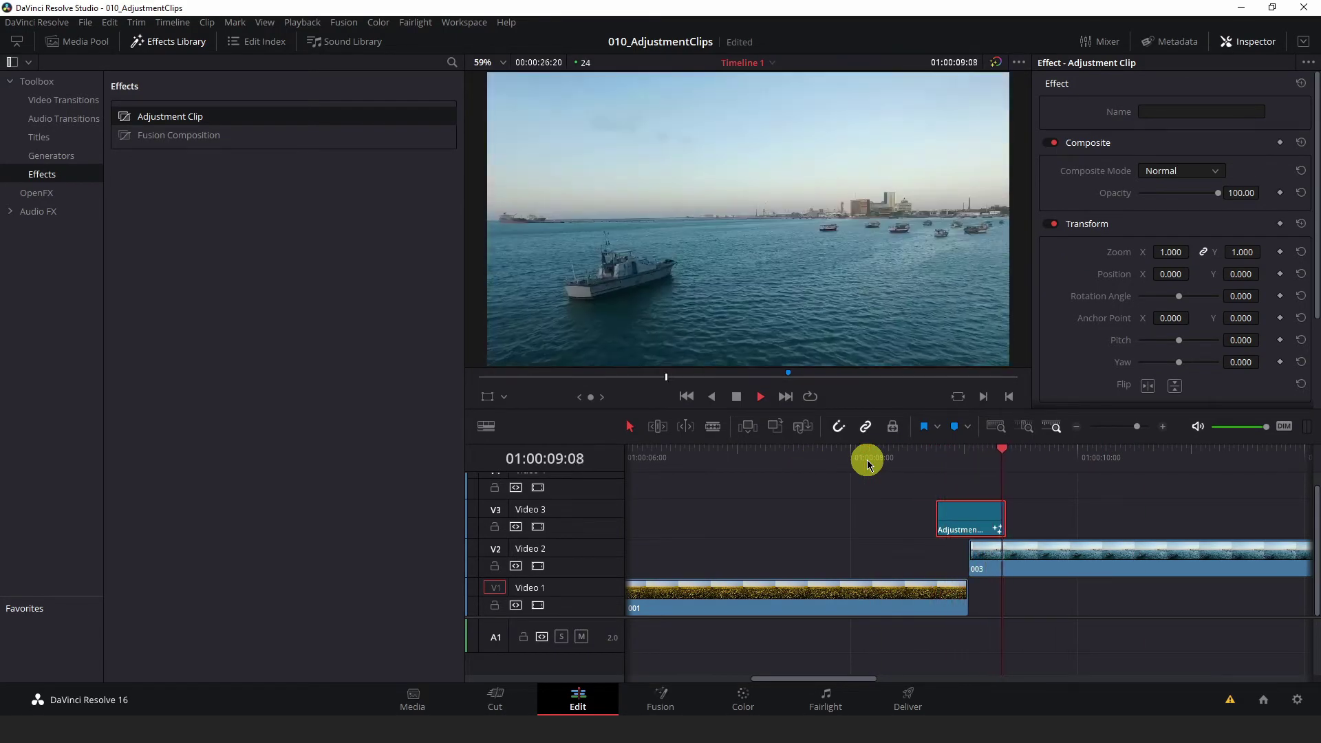
{"action": "key", "text": "space"}
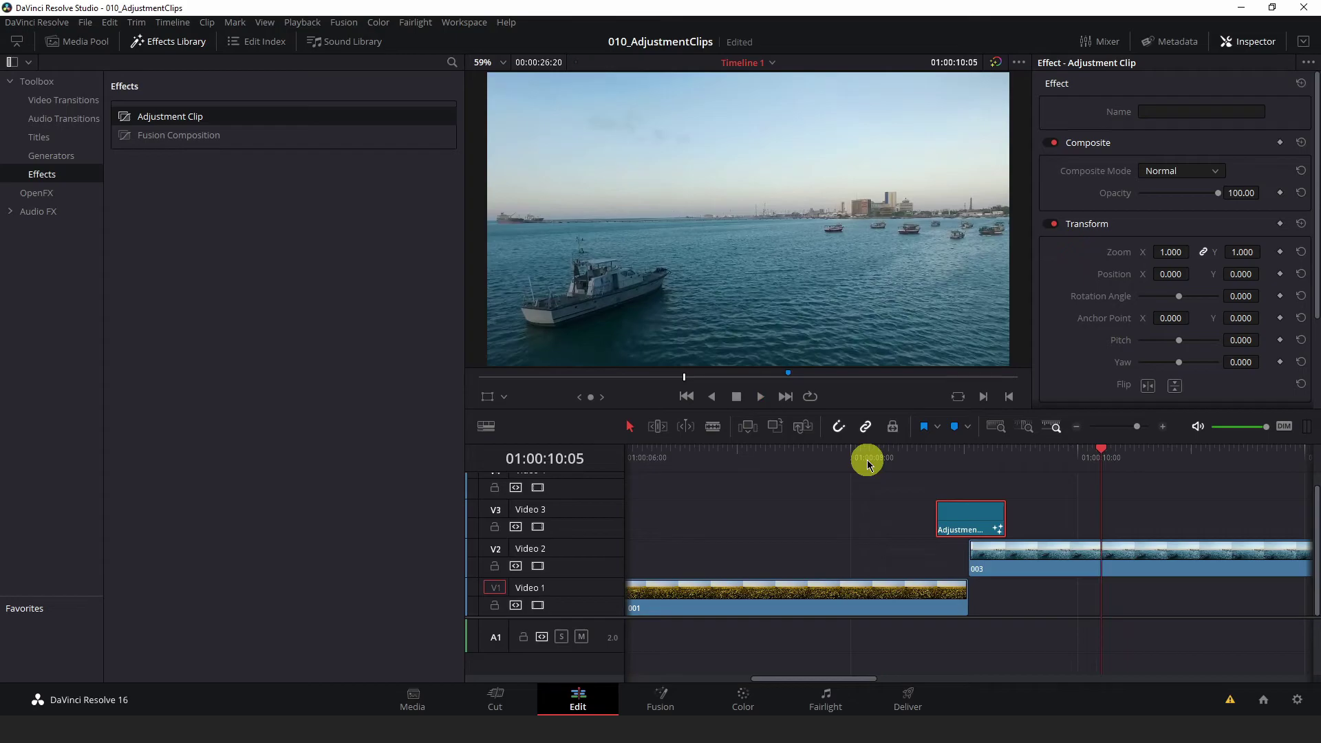
{"action": "right_click", "coordinate": [974, 516]}
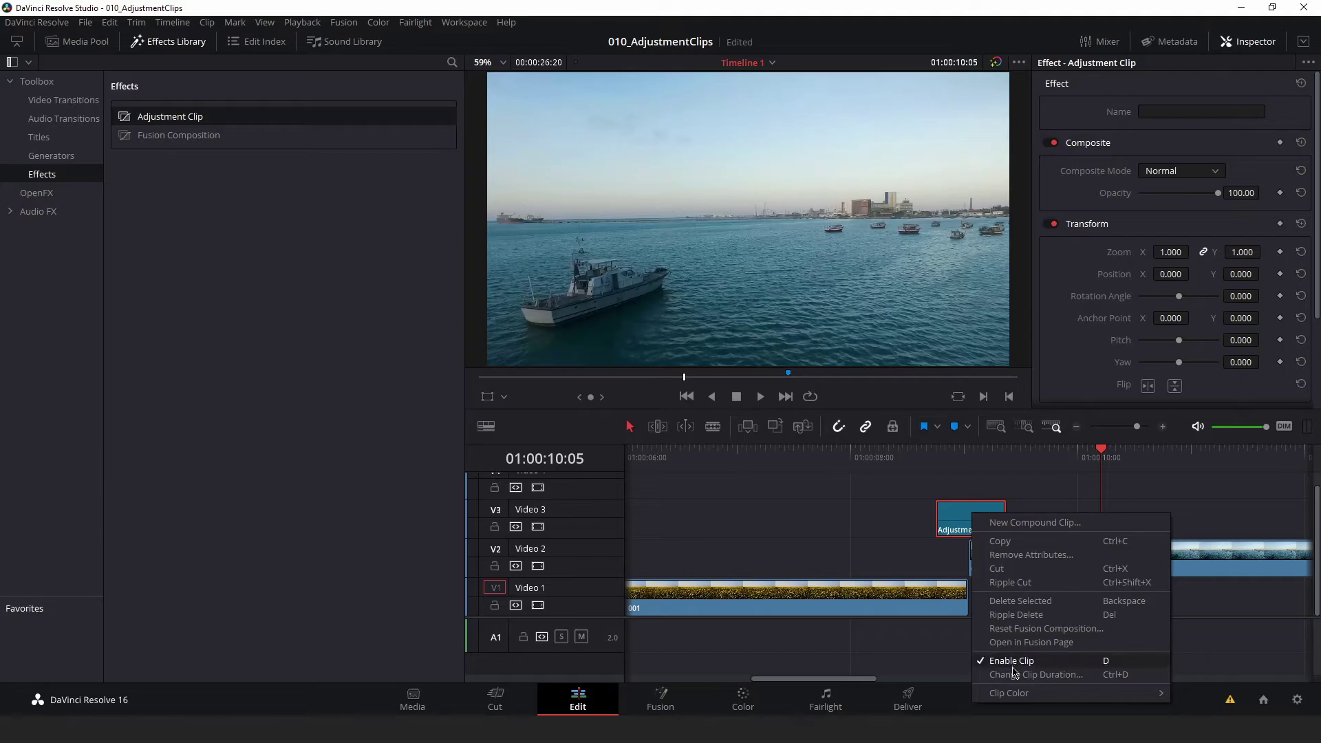
{"action": "left_click", "coordinate": [1023, 643]}
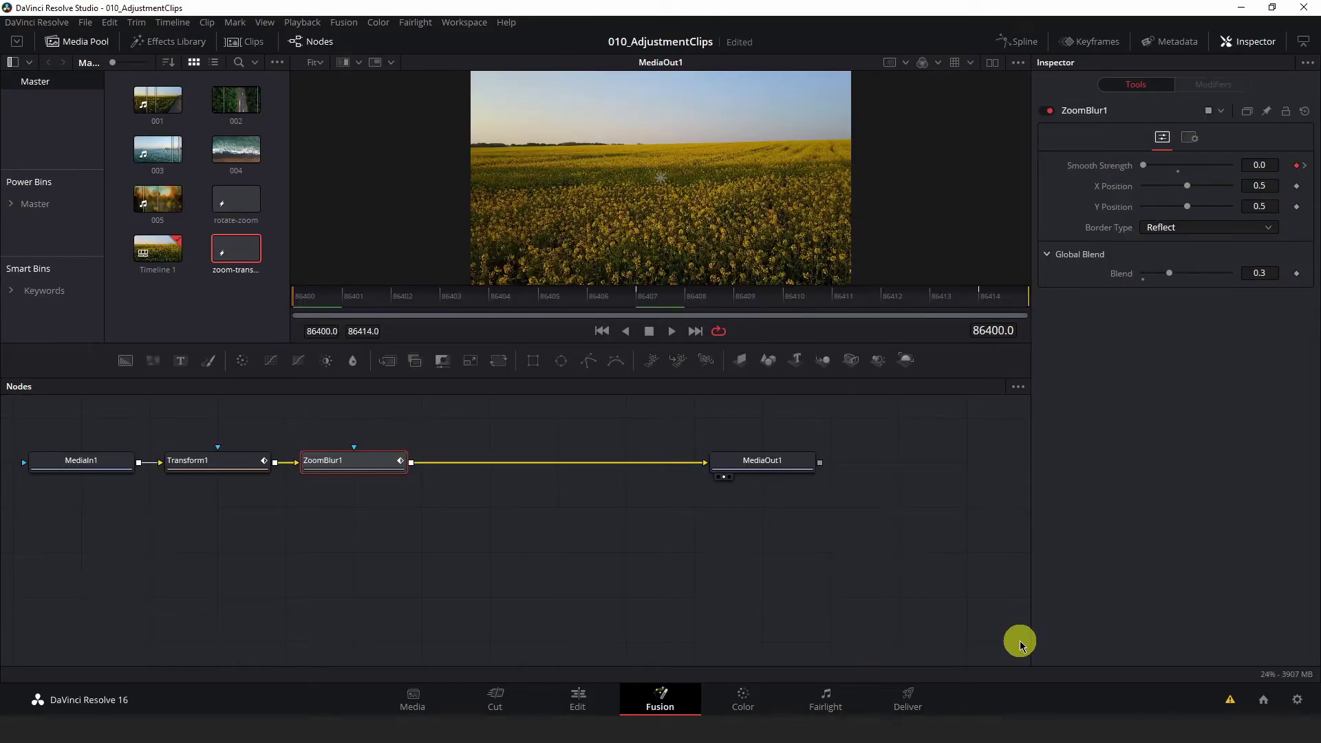
Select Transform1 and ZoomBlur1 and show their Size and Smooth Strength curves in the Spline editor.
{"action": "left_click", "coordinate": [494, 527]}
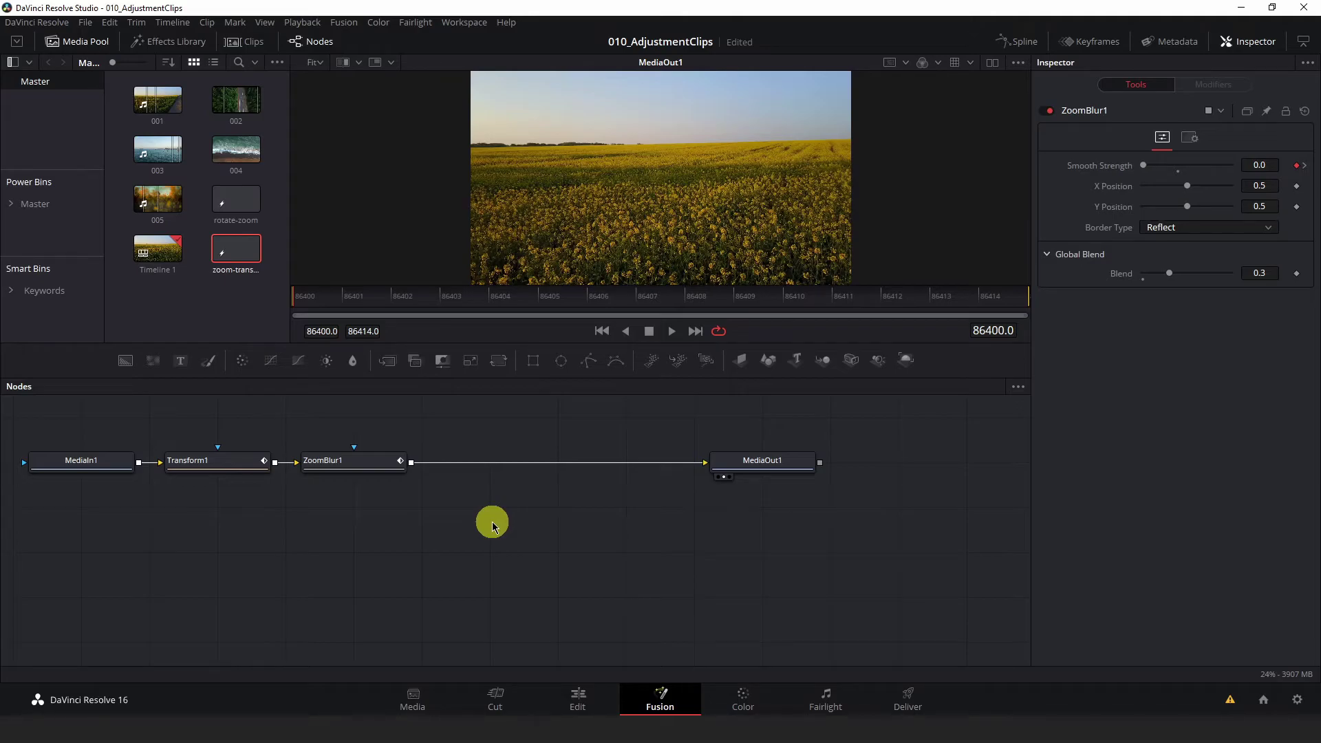
{"action": "left_click_drag", "start_coordinate": [493, 525], "coordinate": [170, 418]}
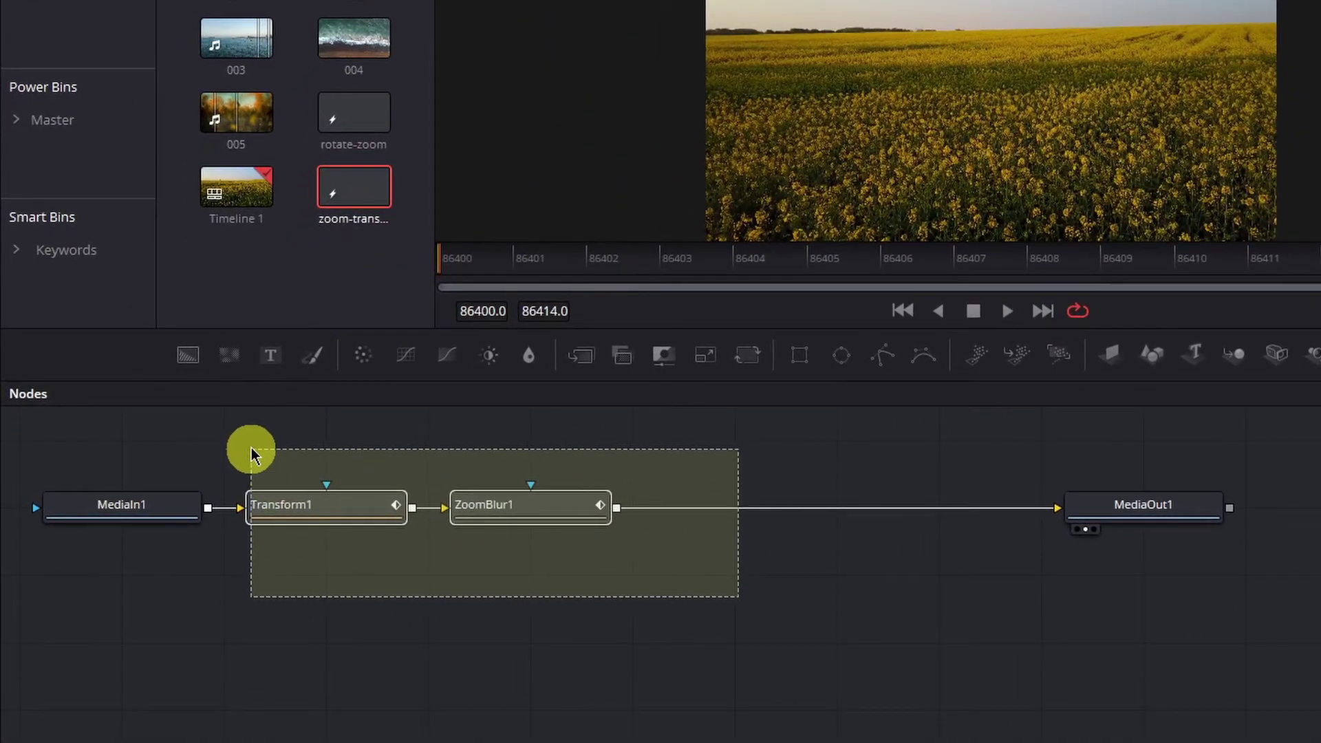
{"action": "left_click_drag", "start_coordinate": [256, 447], "coordinate": [254, 446]}
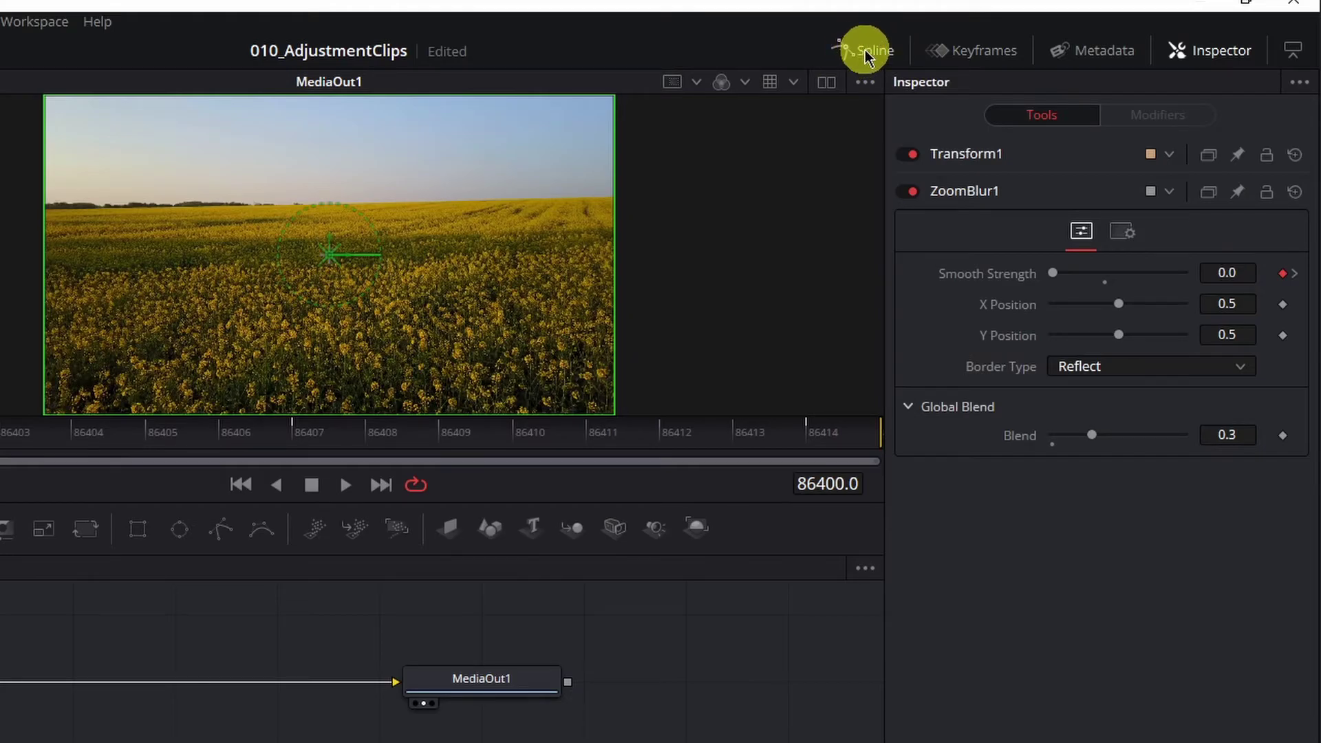
{"action": "left_click", "coordinate": [866, 55]}
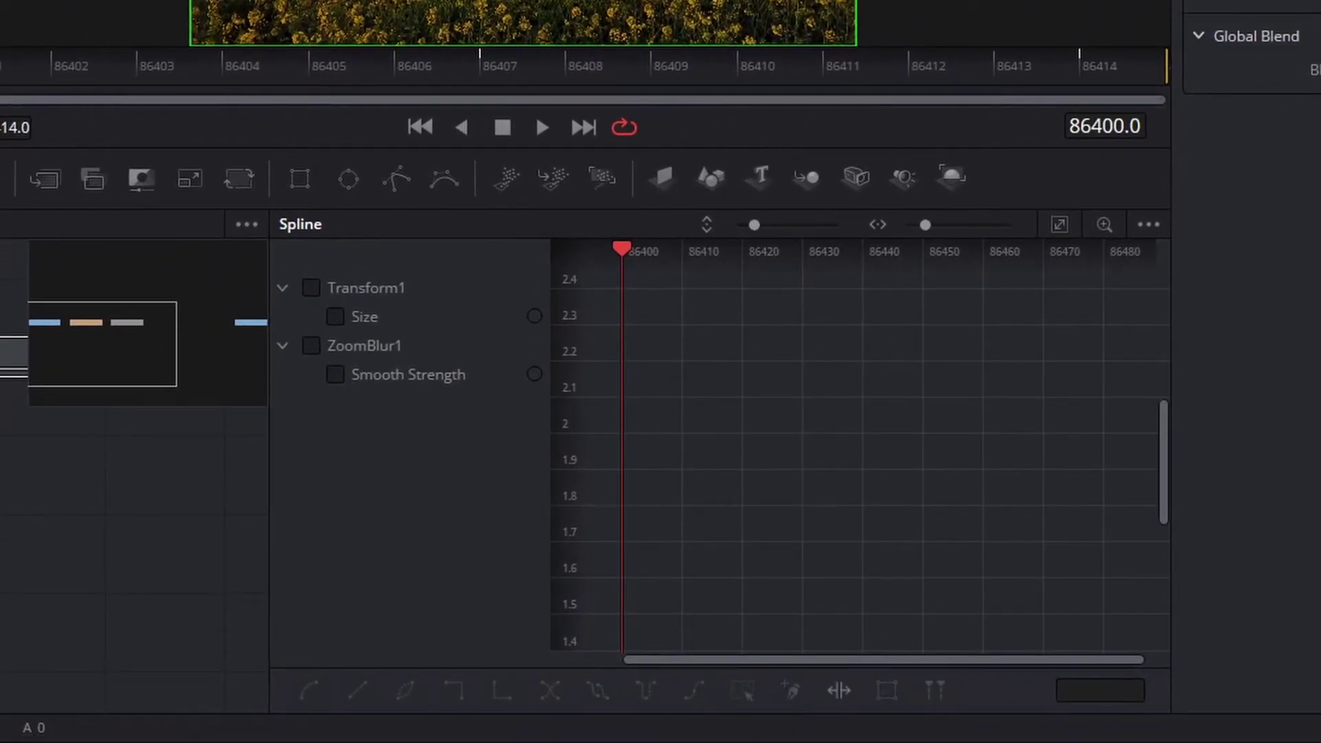
{"action": "left_click", "coordinate": [335, 318]}
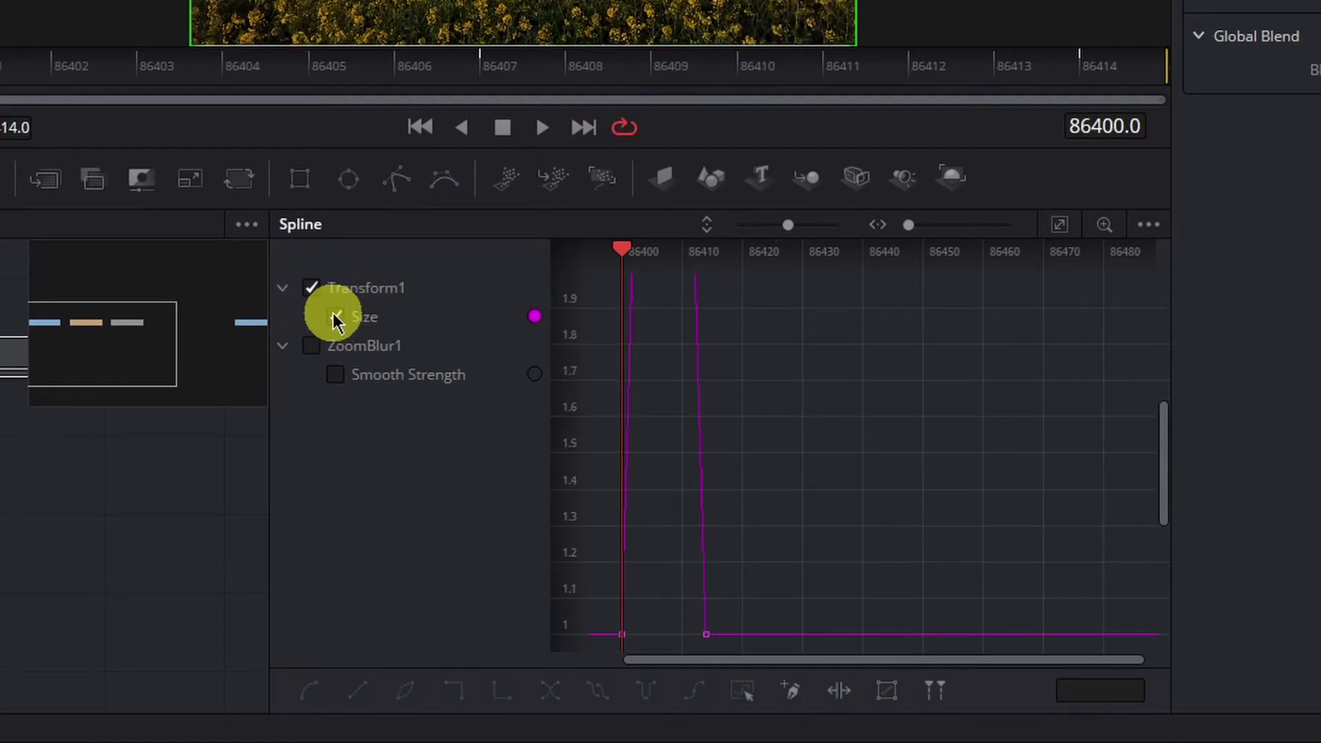
{"action": "left_click", "coordinate": [335, 374]}
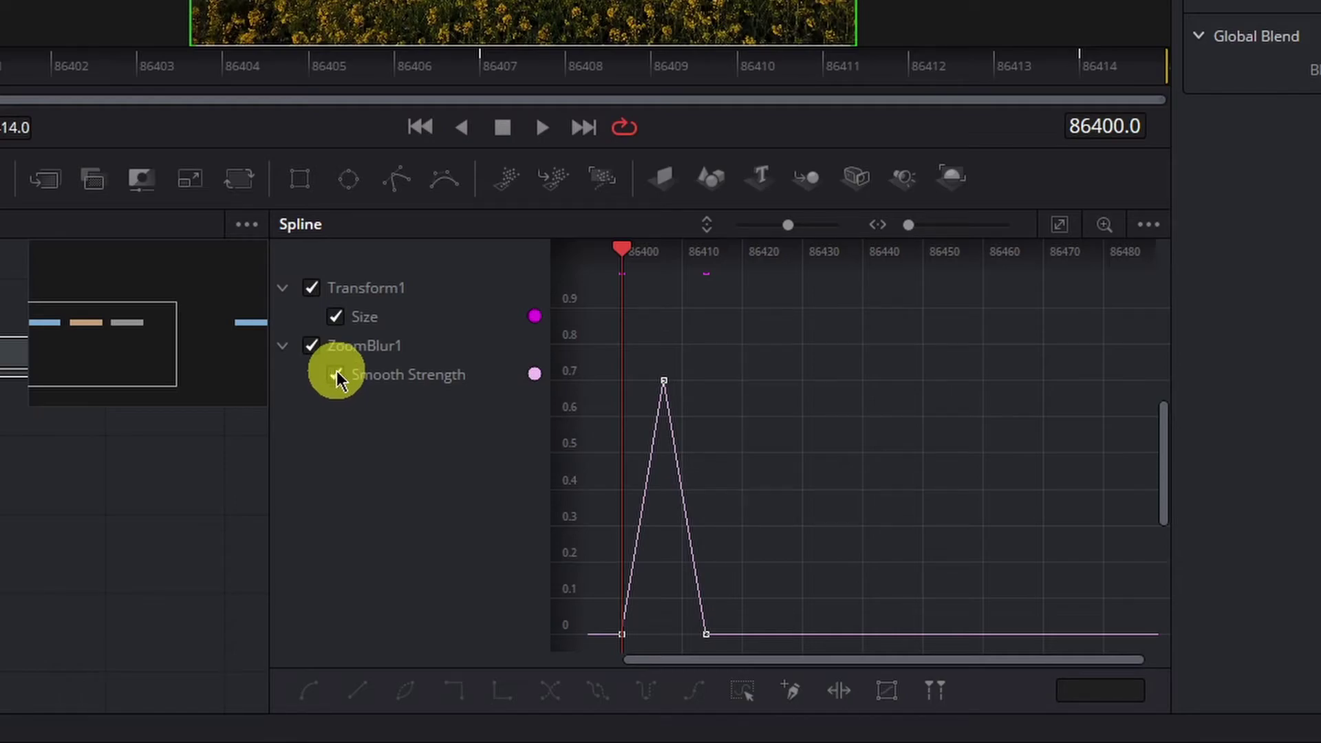
Fit the curves in view, select every keyframe, apply Smooth easing, and return to Edit.
{"action": "left_click", "coordinate": [1059, 225]}
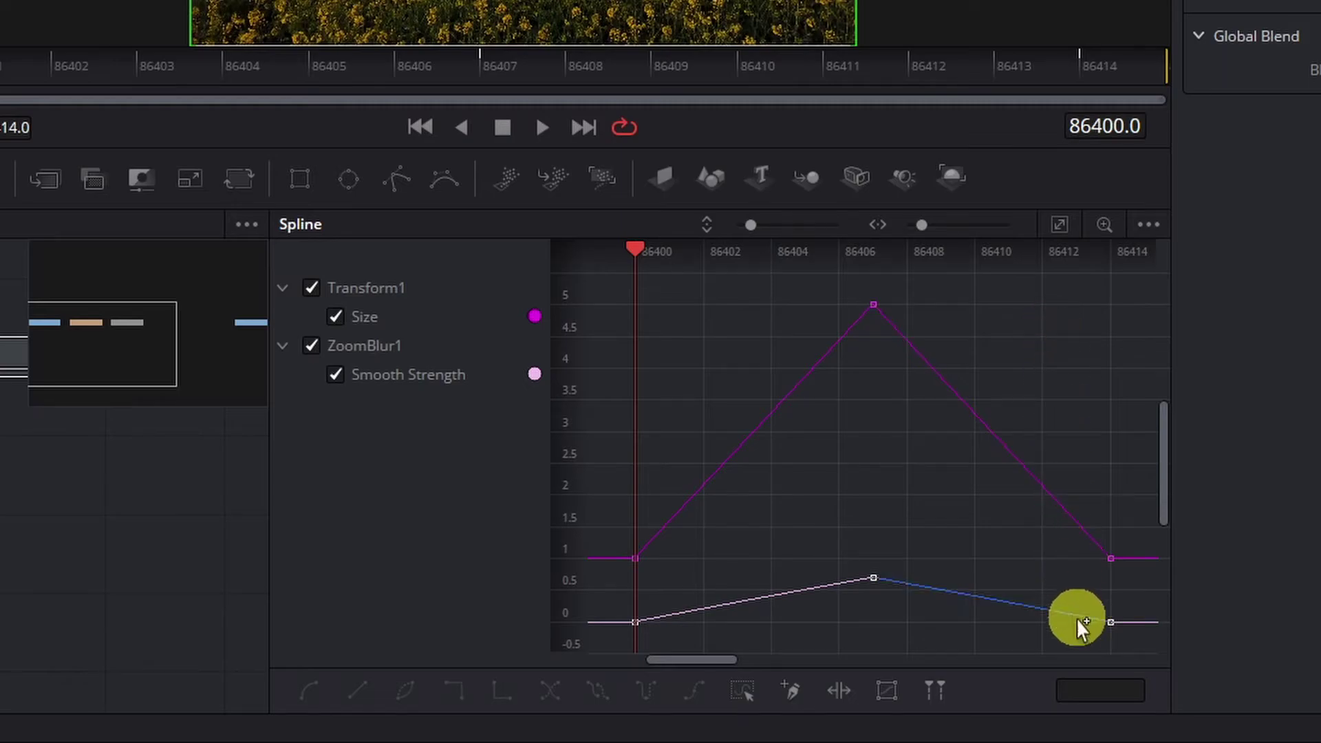
{"action": "left_click_drag", "start_coordinate": [1137, 642], "coordinate": [609, 284]}
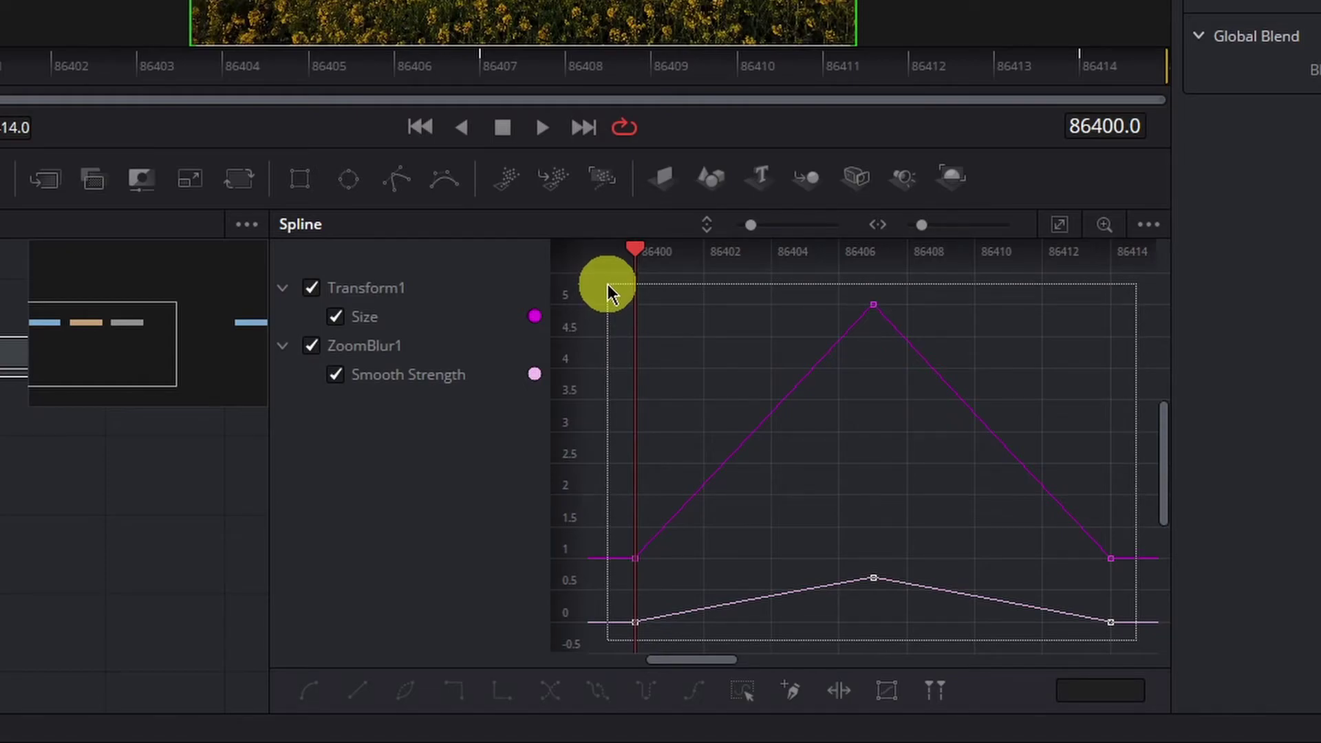
{"action": "left_click_drag", "start_coordinate": [609, 283], "coordinate": [608, 284]}
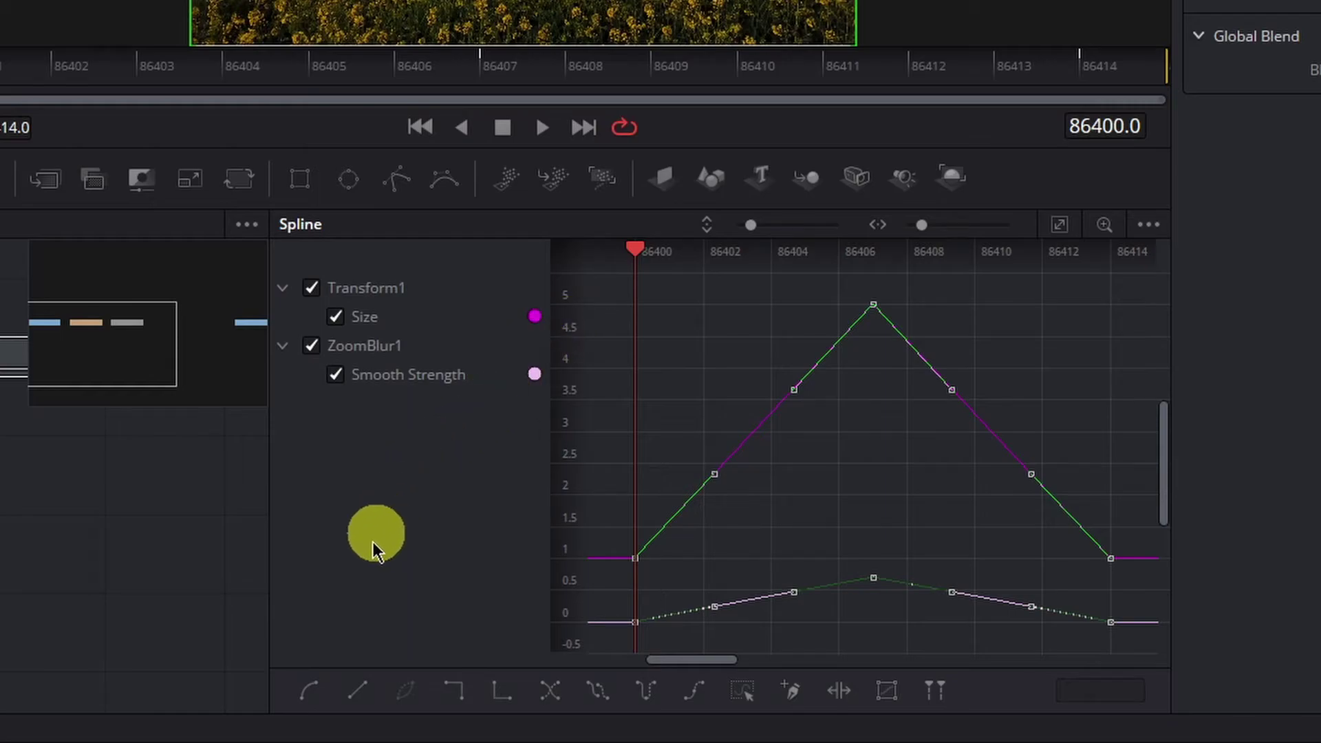
{"action": "left_click", "coordinate": [311, 690]}
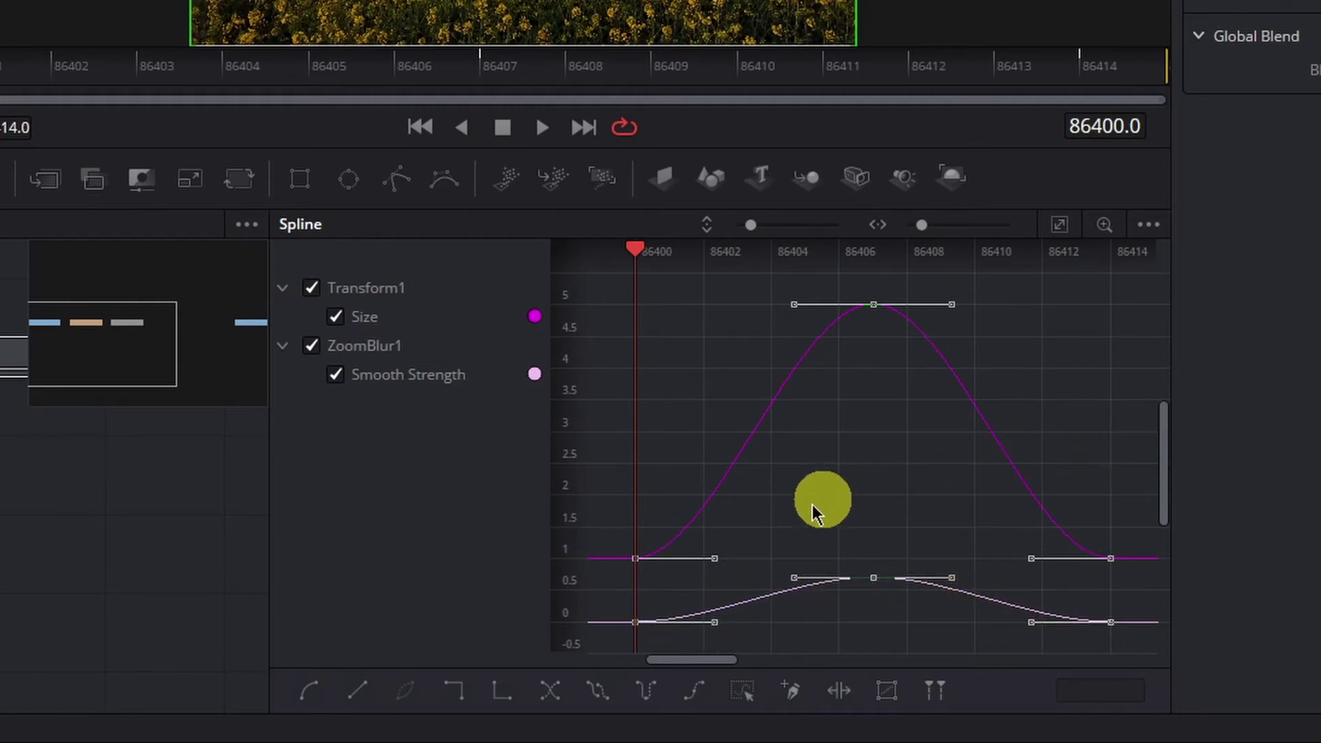
{"action": "left_click", "coordinate": [425, 736]}
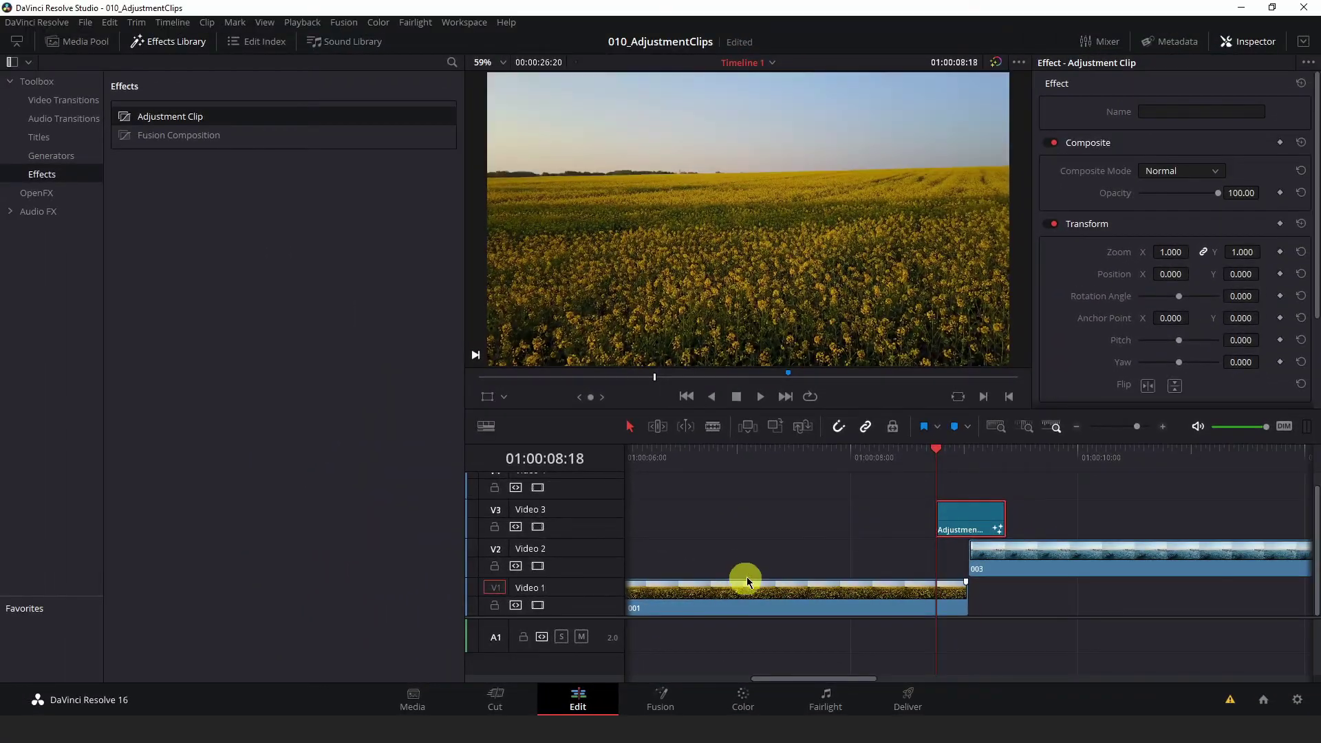
{"action": "left_click_drag", "start_coordinate": [879, 453], "coordinate": [820, 457]}
{"action": "key", "text": "space"}
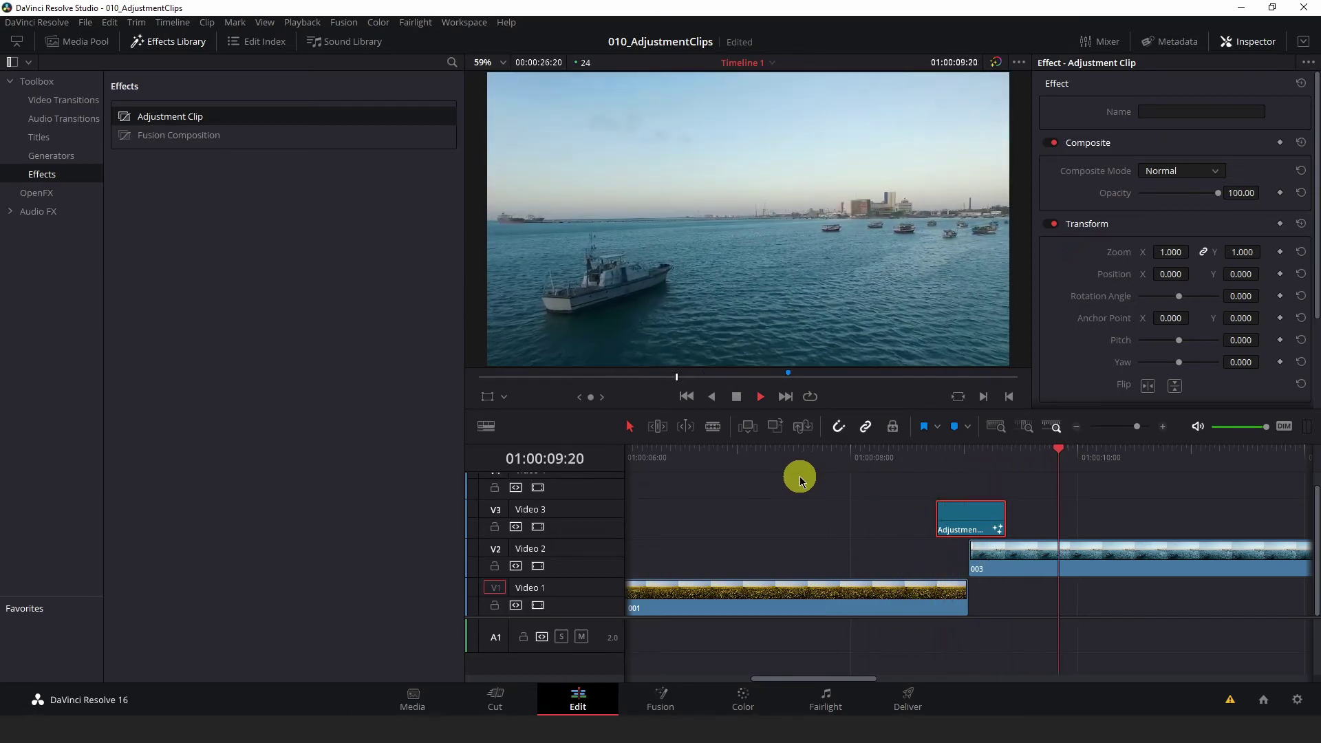
{"action": "left_click_drag", "start_coordinate": [931, 458], "coordinate": [876, 472]}
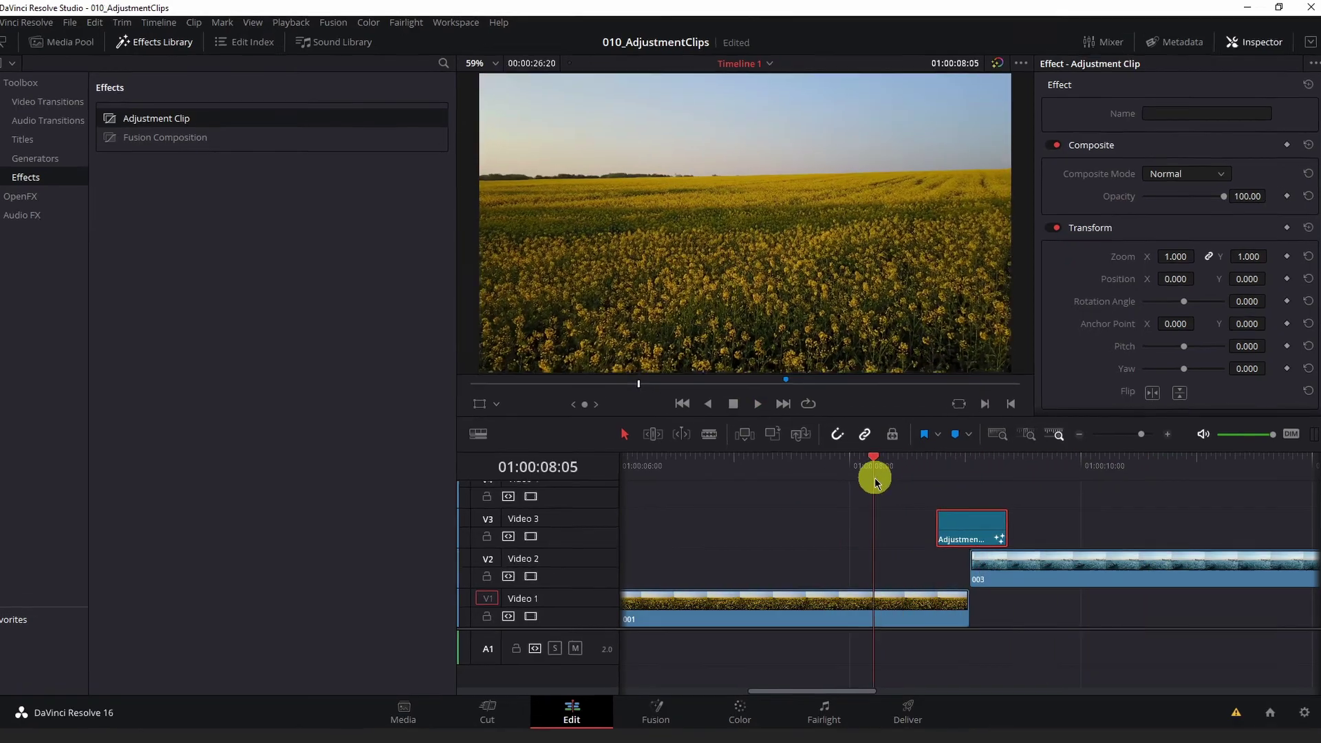
{"action": "key", "text": "space"}
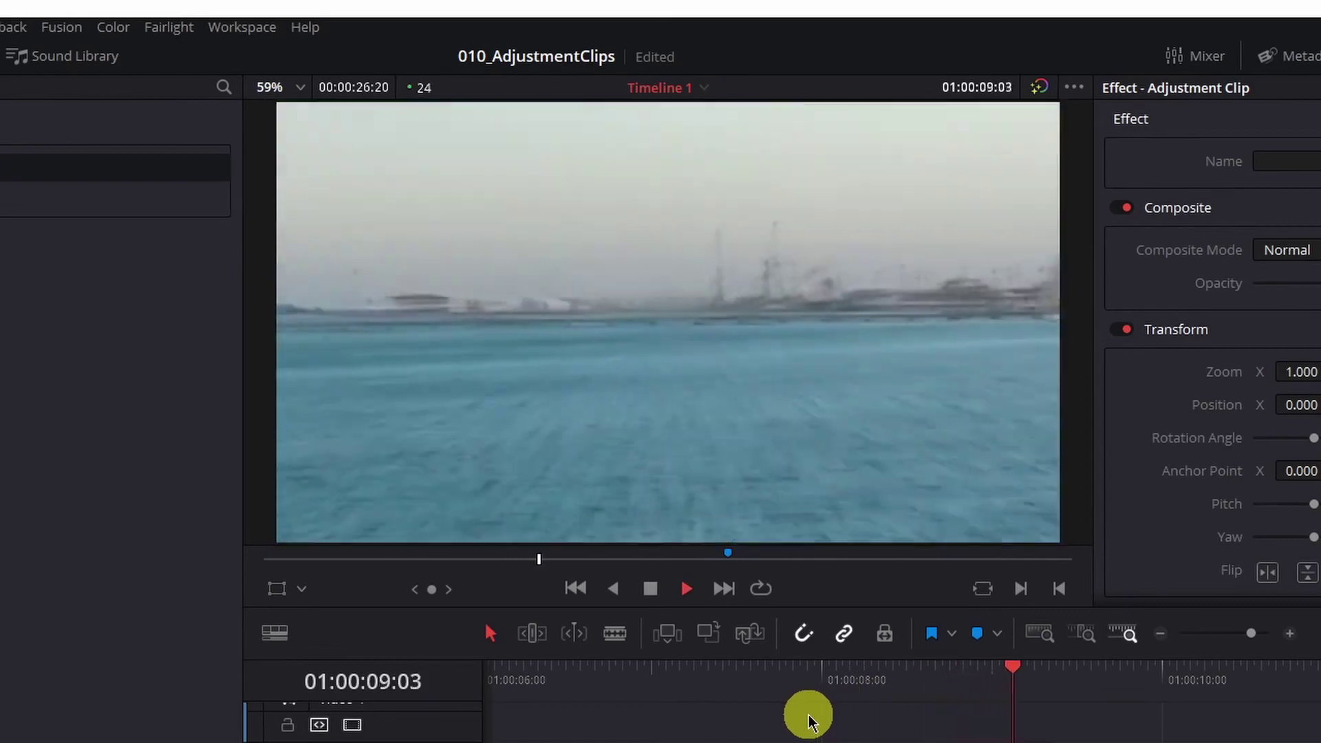
{"action": "key", "text": "space"}
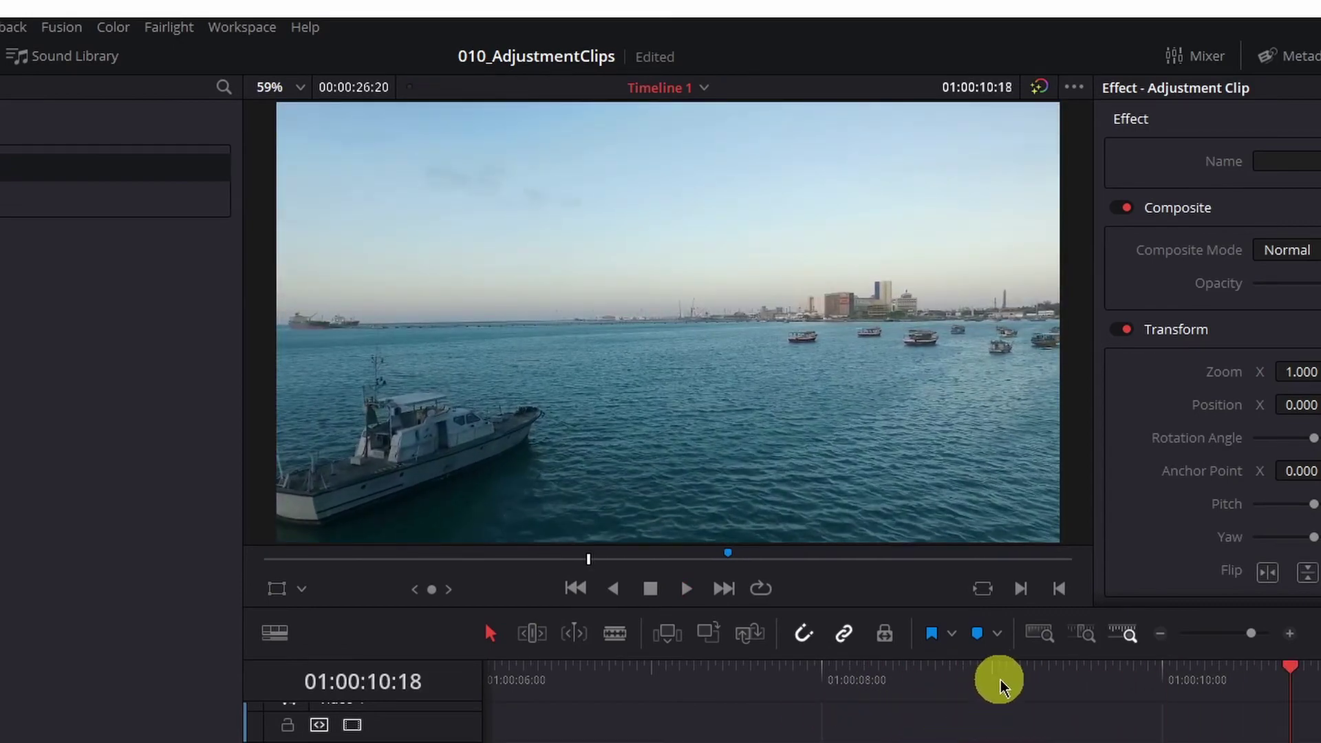
{"action": "left_click", "coordinate": [996, 683]}
{"action": "left_click_drag", "start_coordinate": [995, 688], "coordinate": [778, 711]}
{"action": "key", "text": "space"}
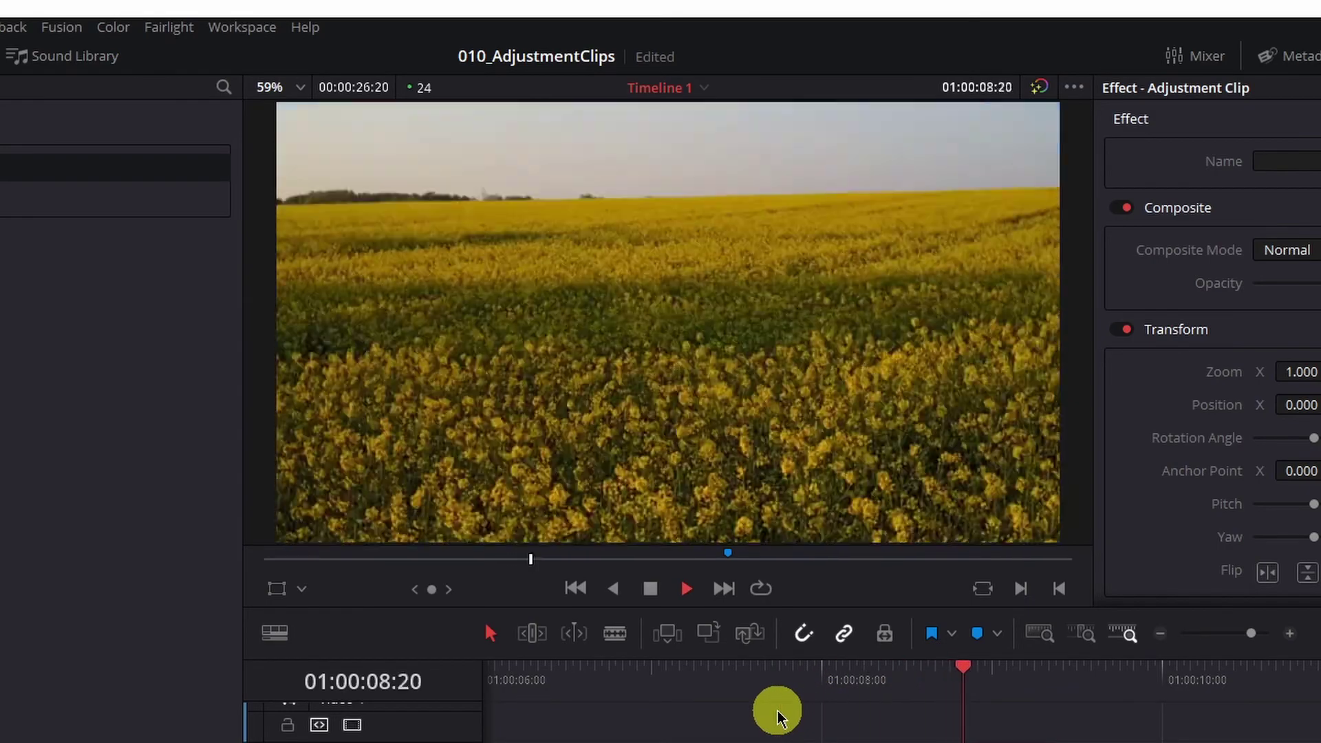
{"action": "key", "text": "space"}
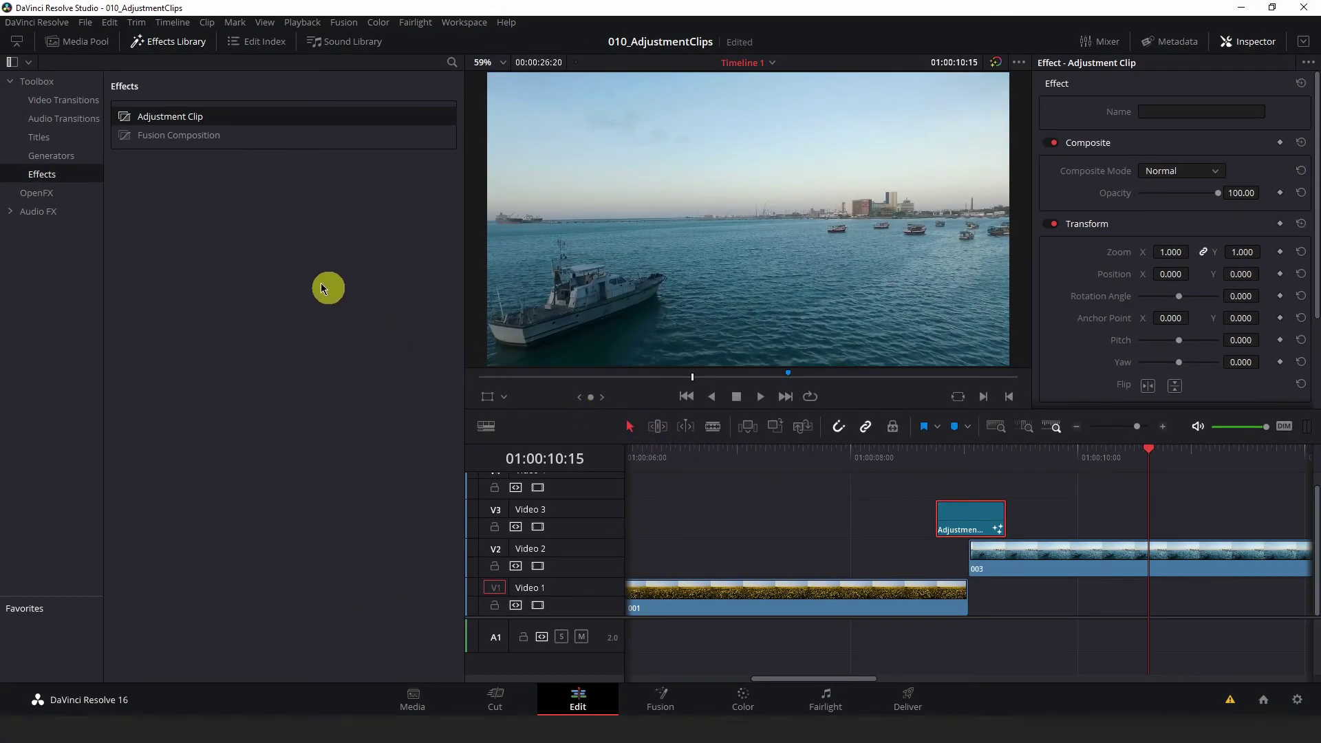
{"action": "left_click", "coordinate": [90, 45]}
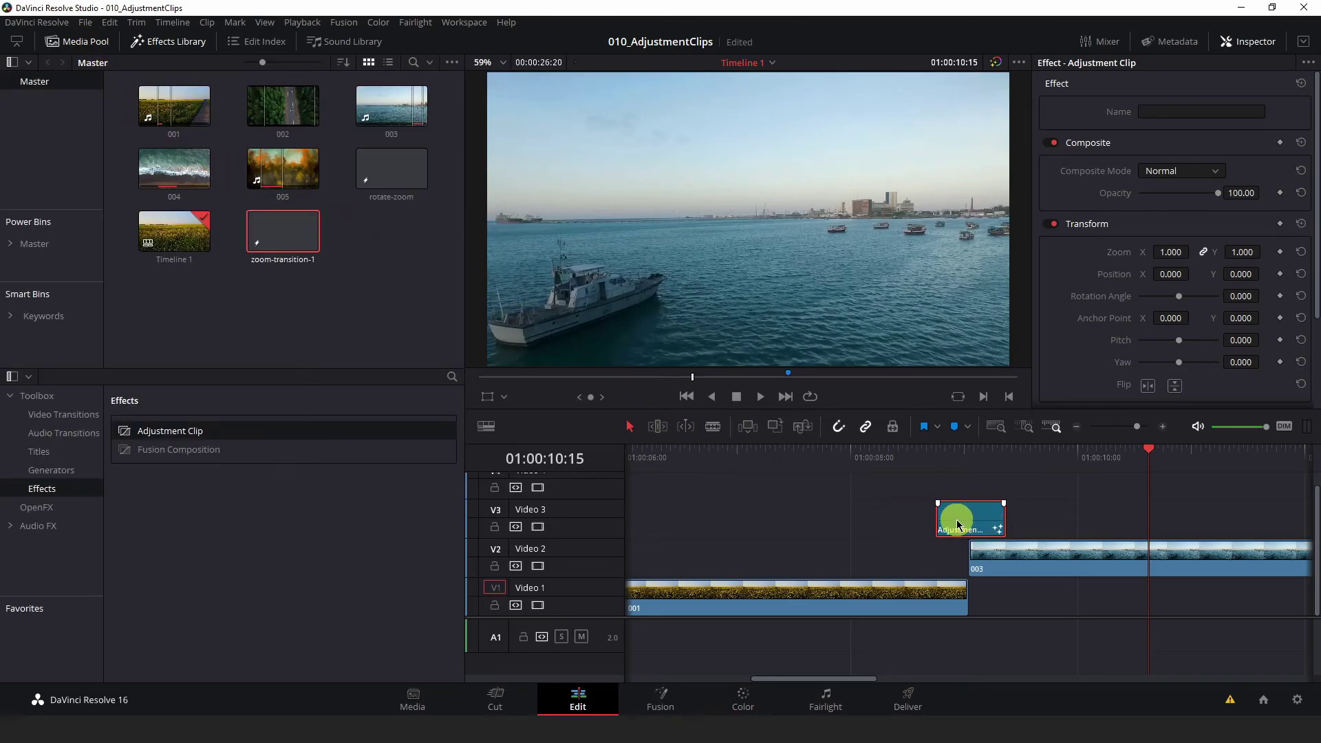
Drag the V3 Adjustment Clip into the Media Pool and rename it 'zoom-transition-done'.
{"action": "left_click_drag", "start_coordinate": [957, 524], "coordinate": [383, 236]}
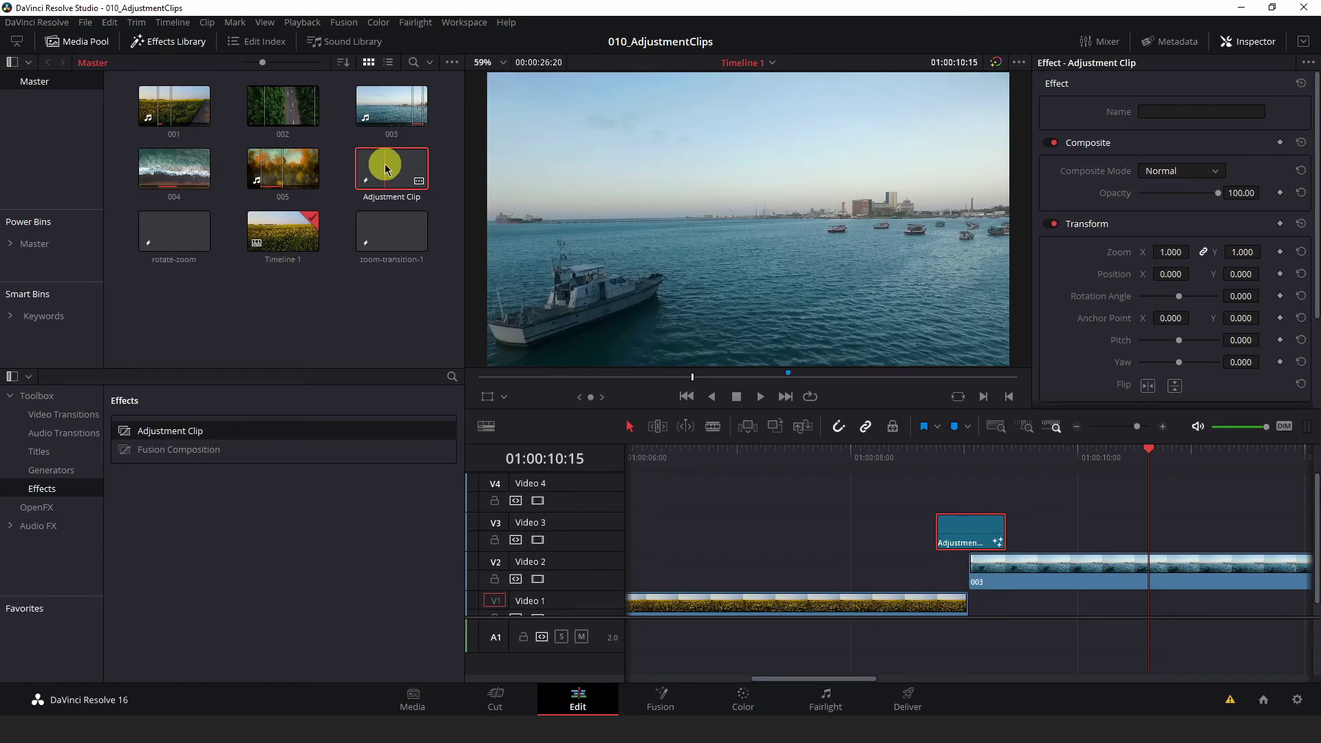
{"action": "key", "text": "F2"}
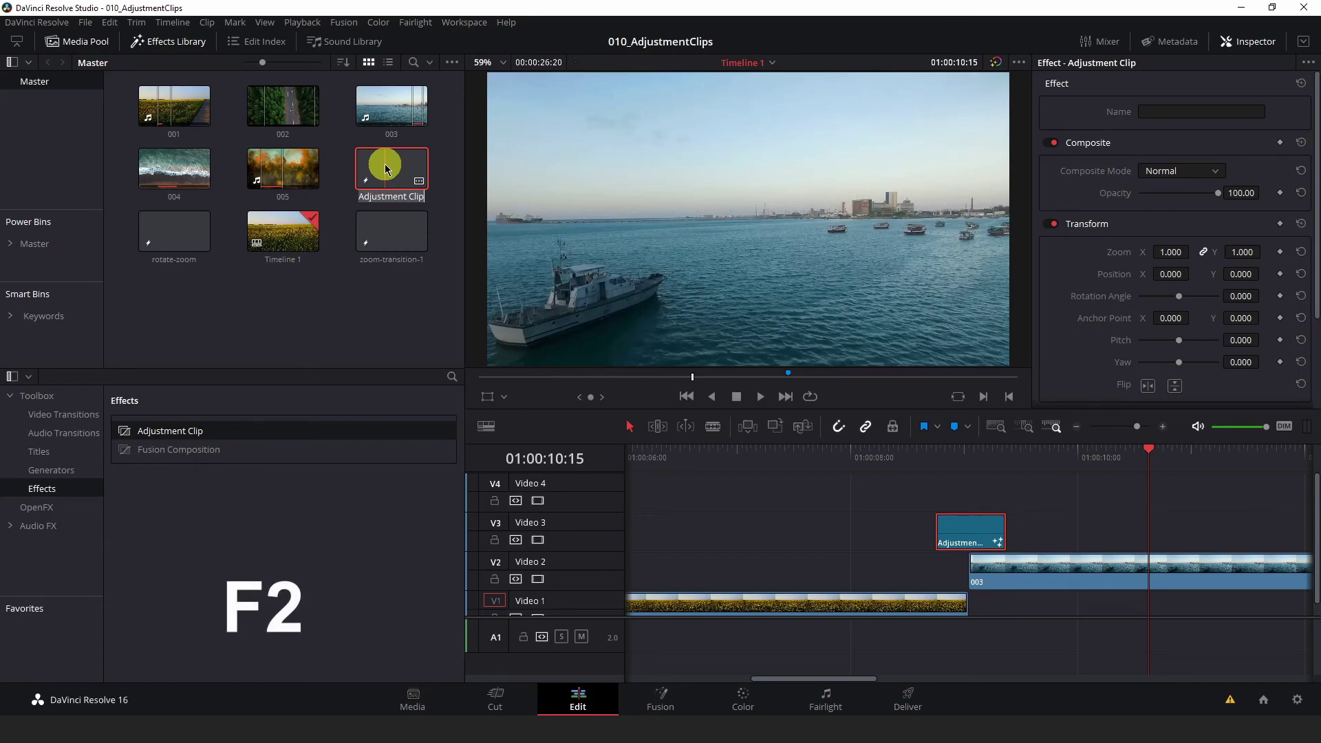
{"action": "type", "text": "zoom-transition-"}
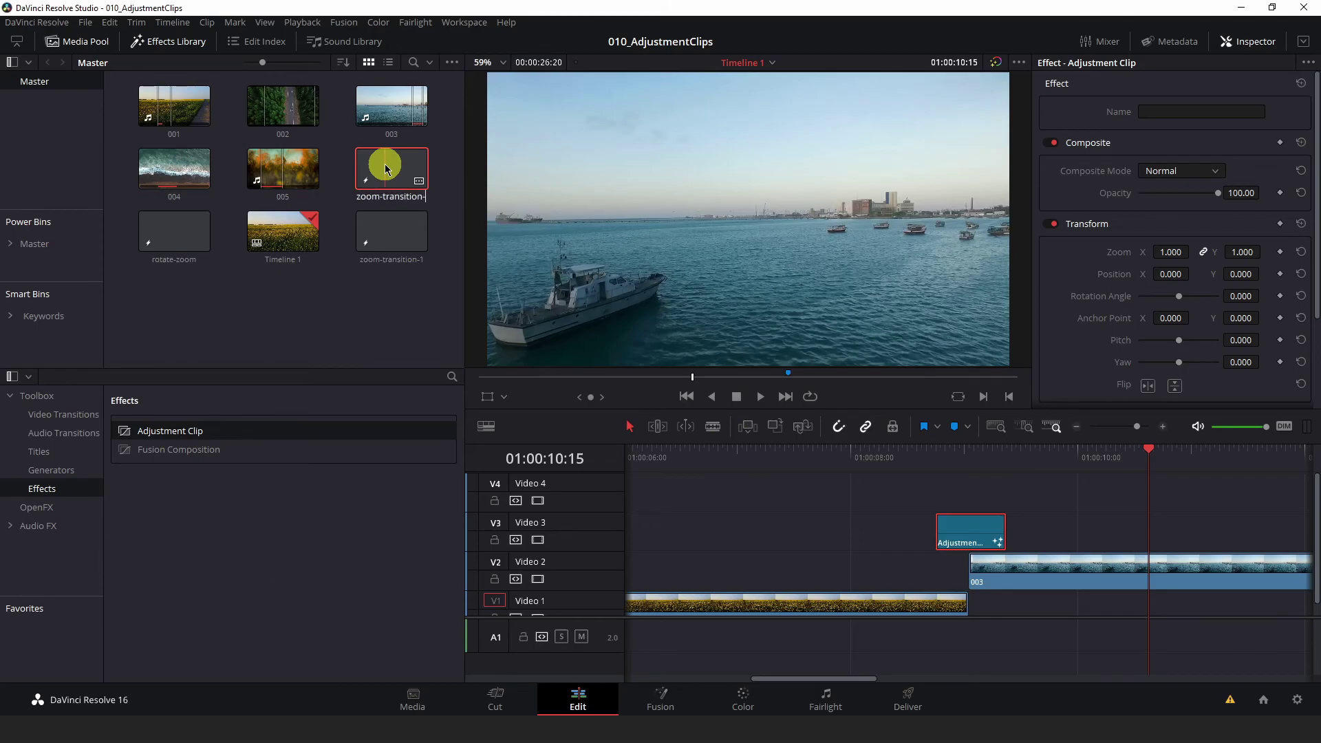
{"action": "type", "text": "done"}
{"action": "key", "text": "Return"}
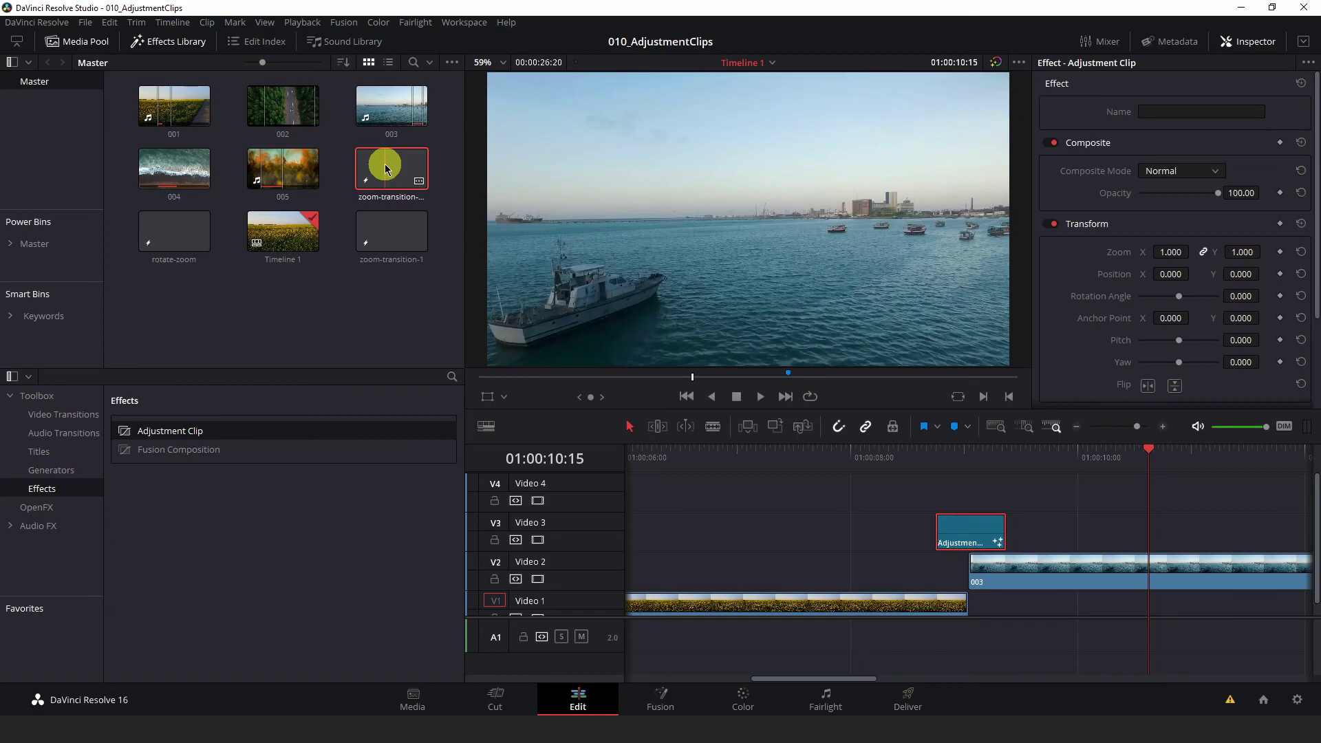